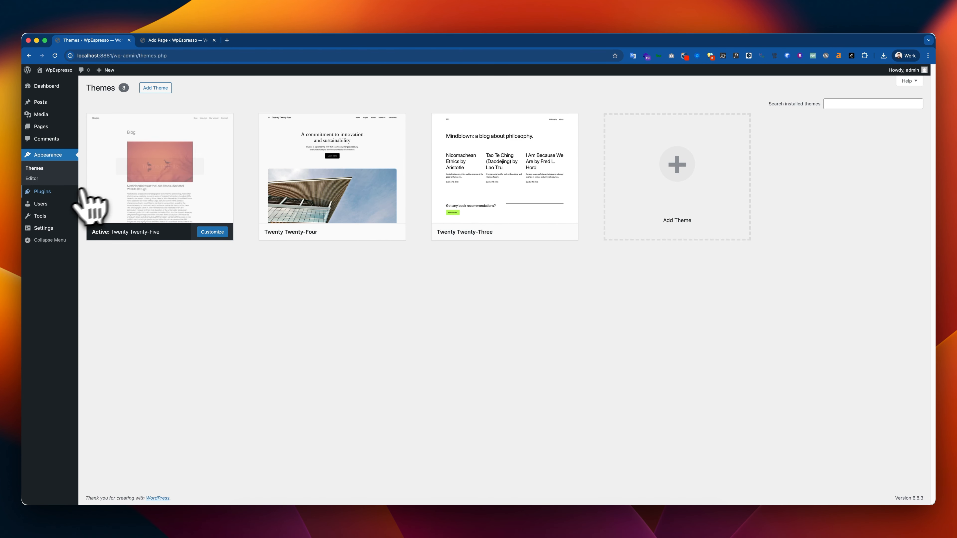
Look over the installed plugins, then show the block list of the page "Features section - Simple icons 02"
click(36, 191)
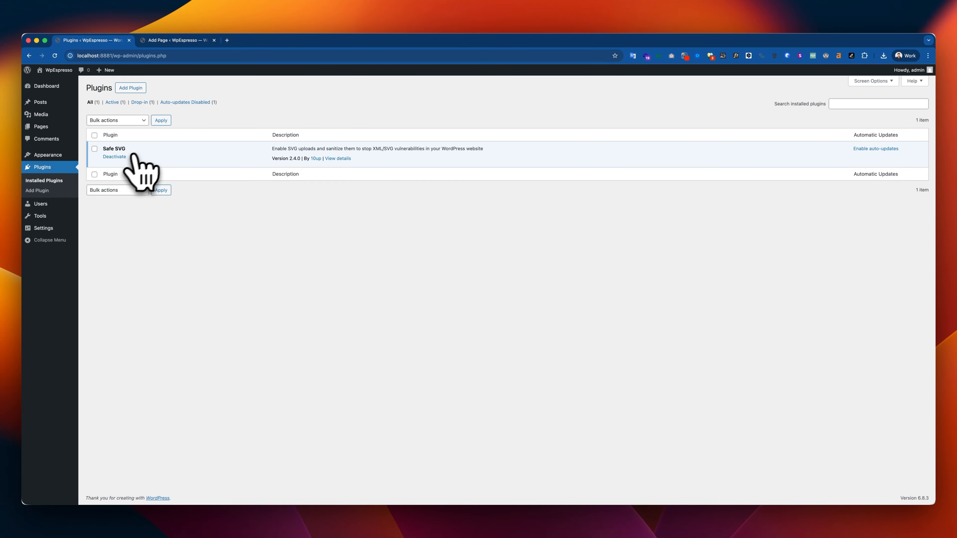
click(174, 40)
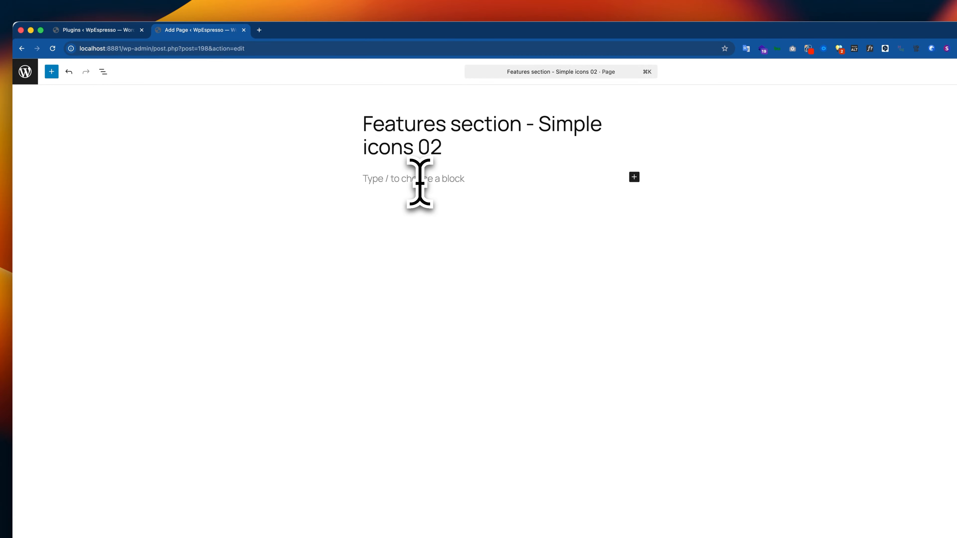
click(103, 71)
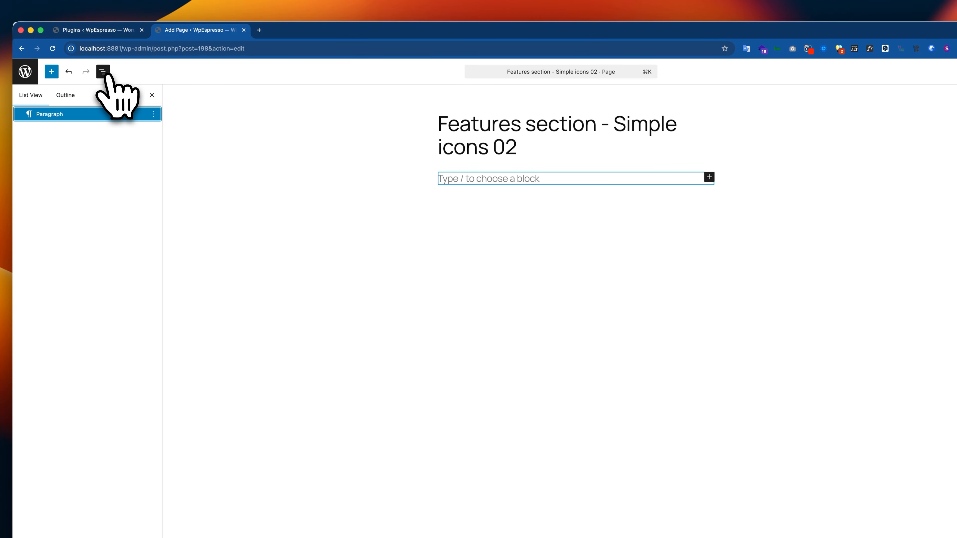
click(482, 181)
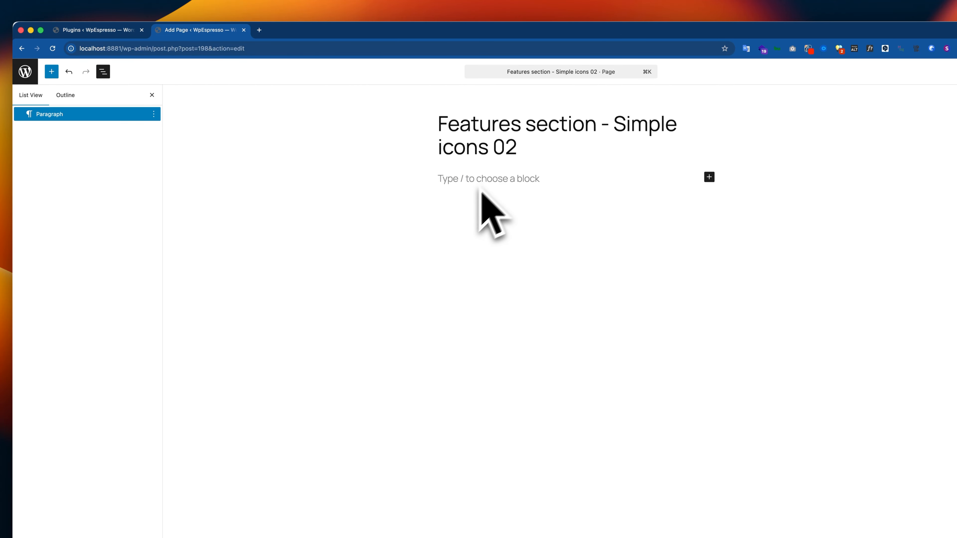
Copy the "Features" subheading from the Figma design and paste it into the first paragraph of the WordPress page
key(super+Tab)
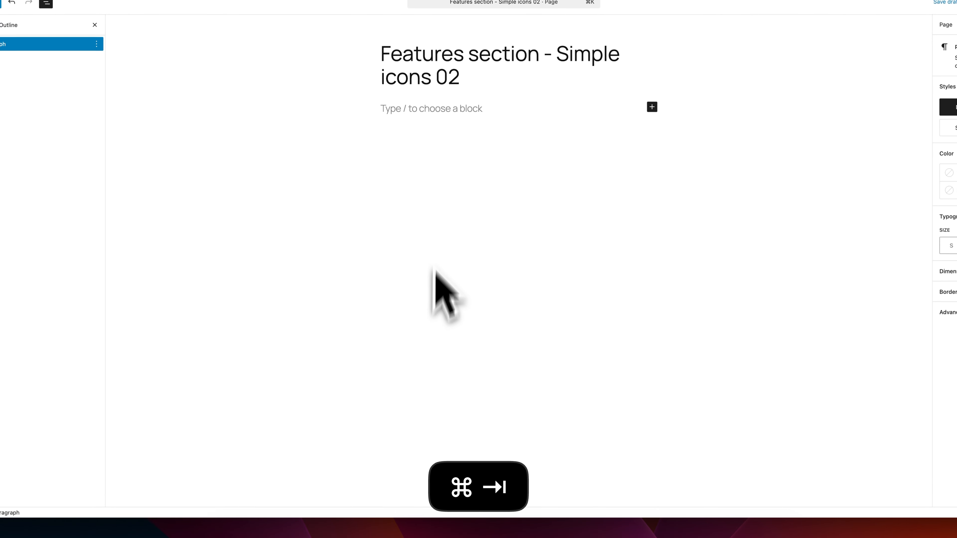
click(447, 250)
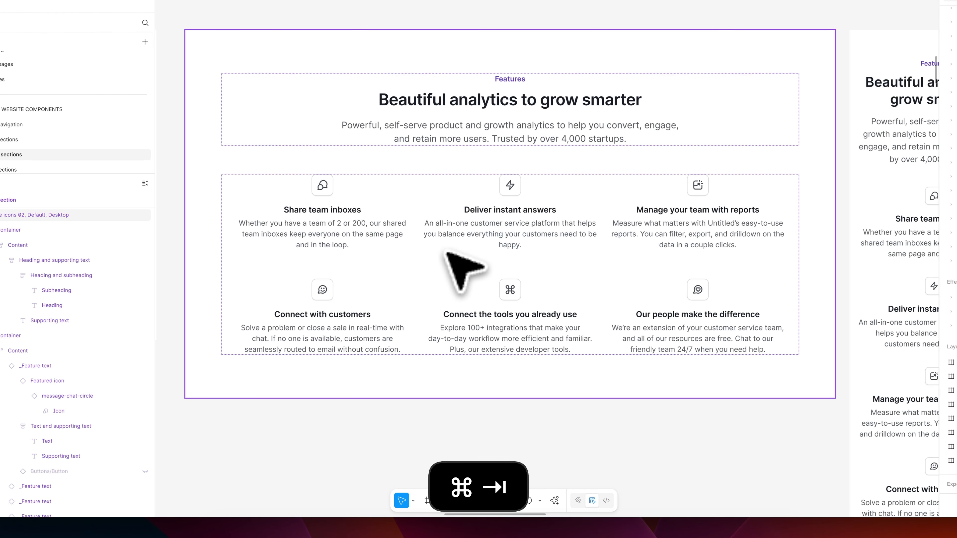
double_click(513, 79)
key(super+c)
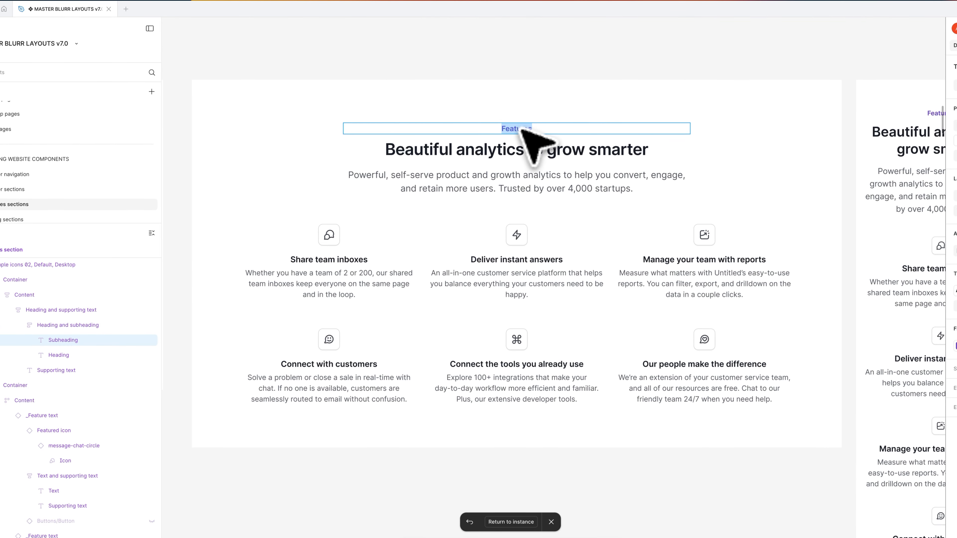
key(super+Tab)
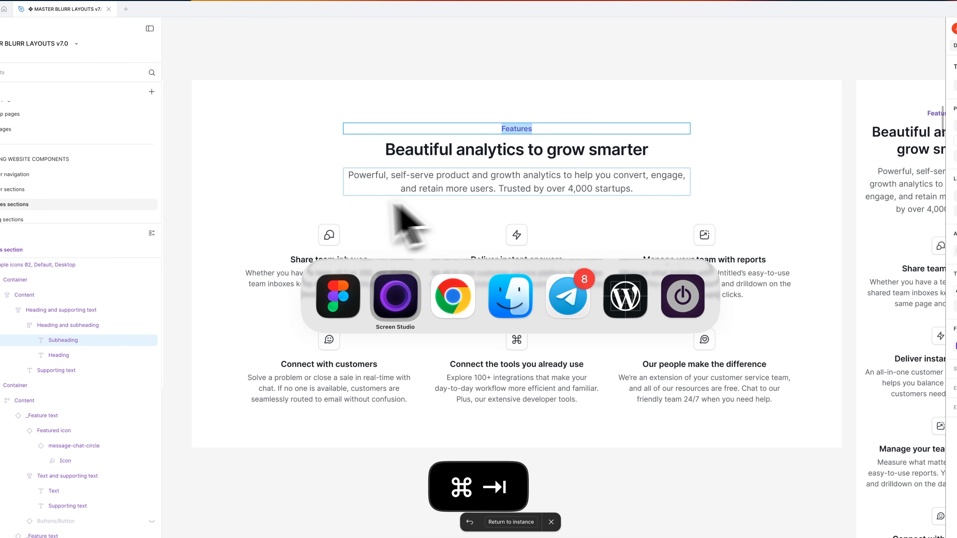
click(449, 297)
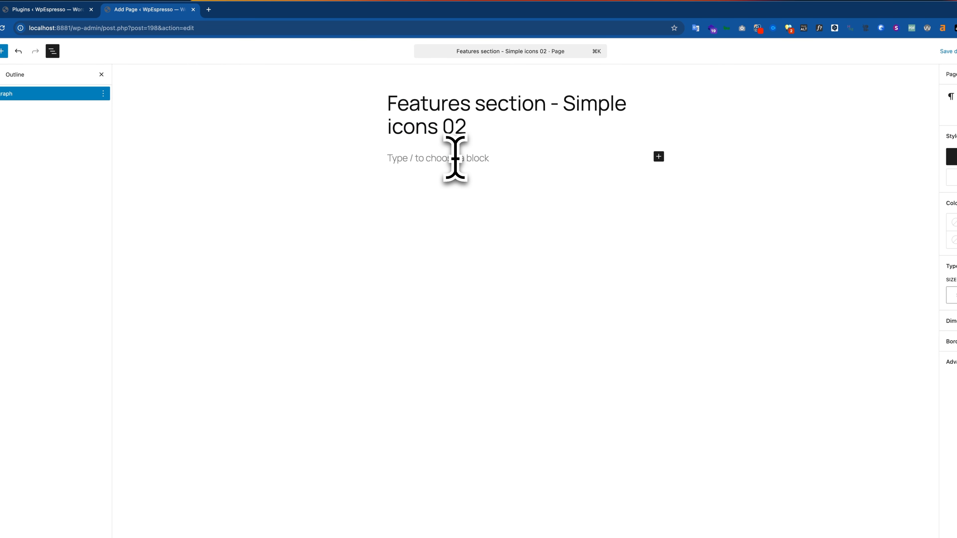
key(super+v)
Copy the heading "Beautiful analytics to grow smarter" from Figma and paste it as a paragraph below "Features" on the page
key(super+Tab)
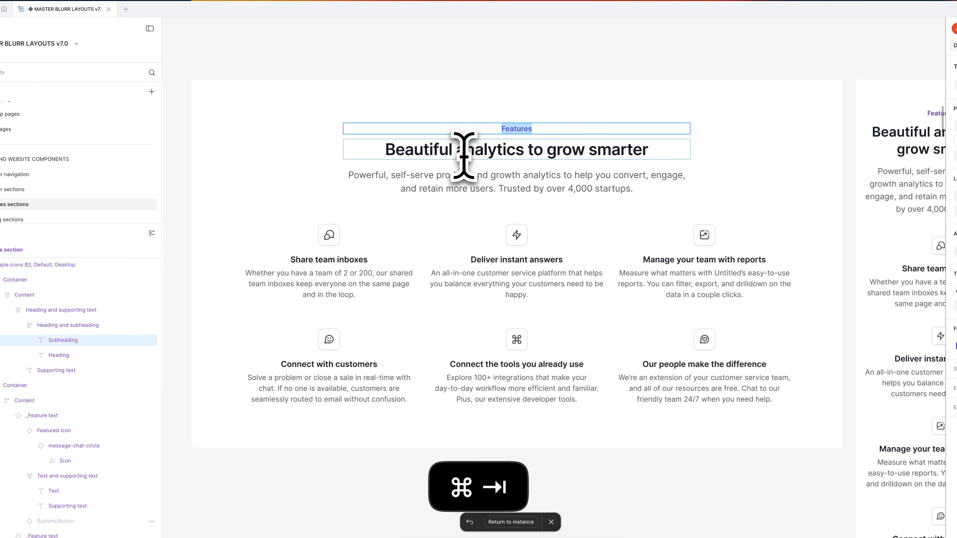
double_click(464, 154)
key(super+c)
key(super+Tab)
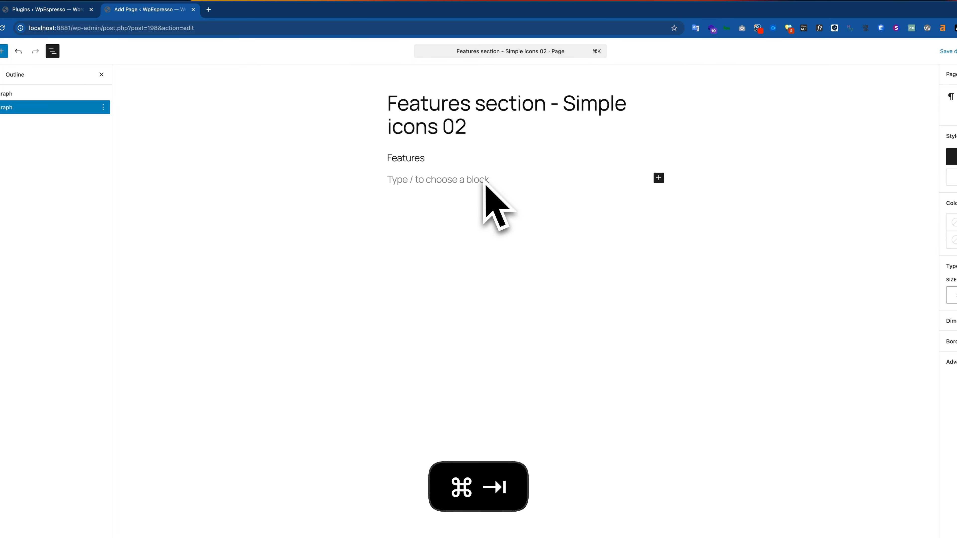
key(super+v)
key(super+Tab)
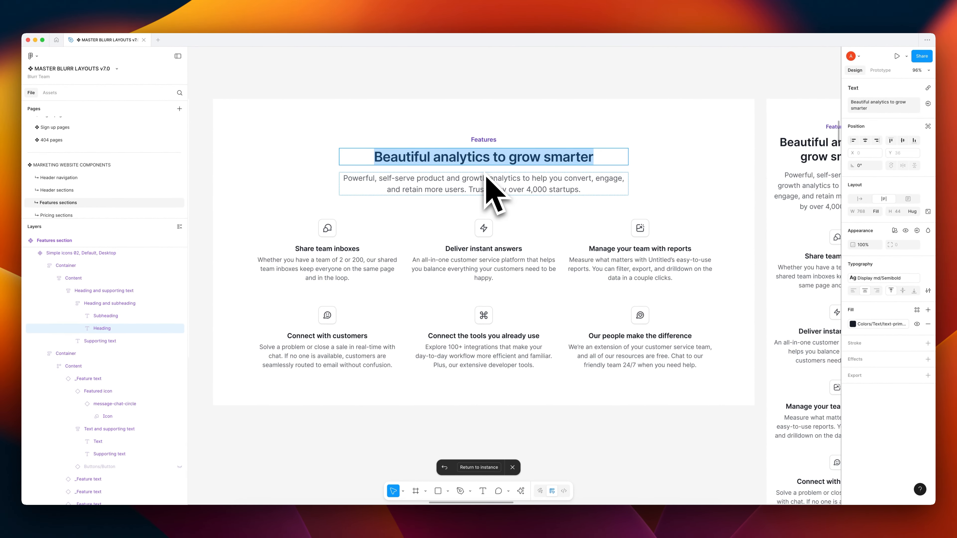
key(super+Tab)
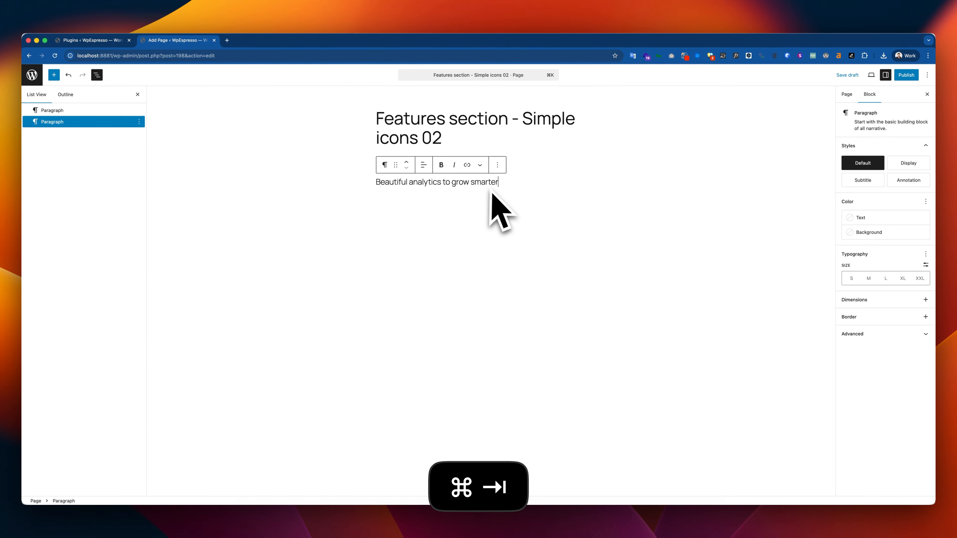
Insert a Spacer block below the heading paragraph and set its height to 0.5 em
key(Return)
text(/spac)
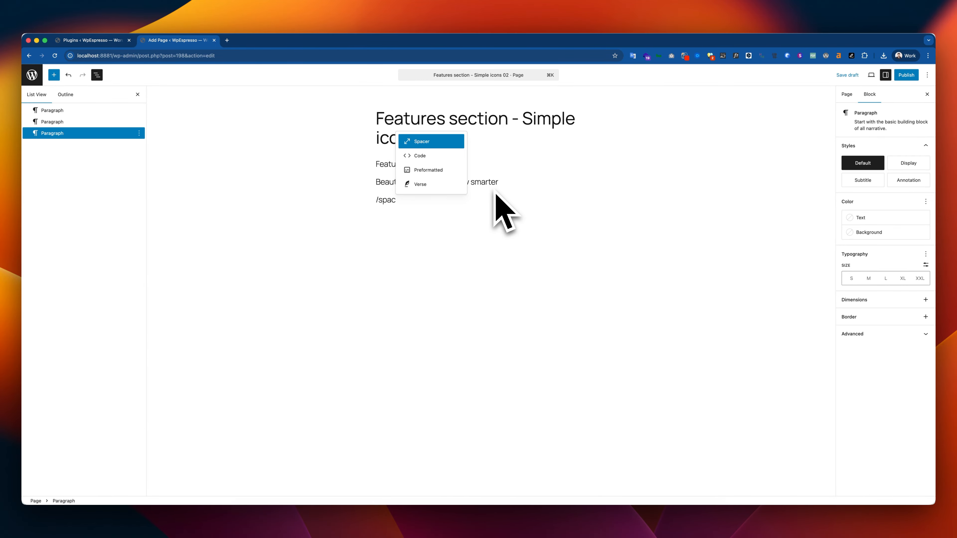
key(Return)
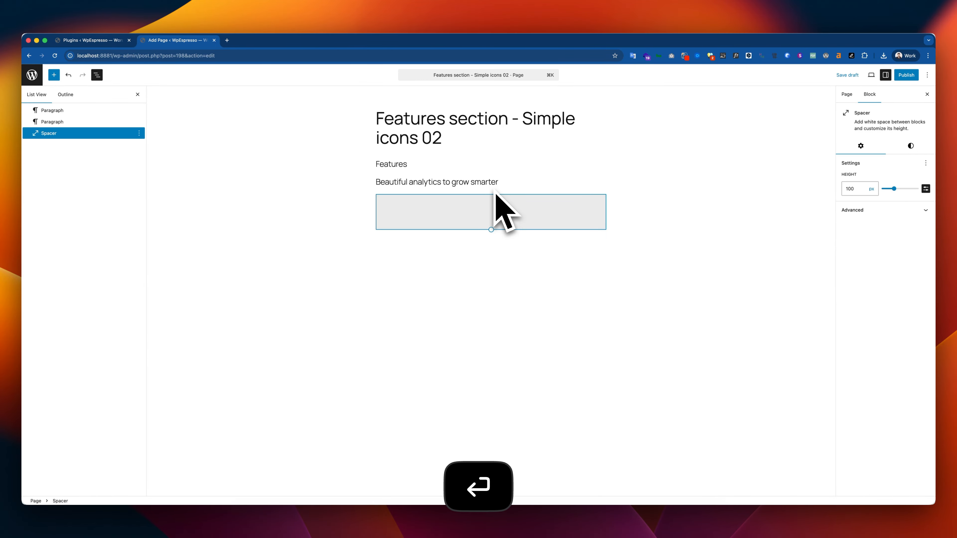
click(872, 188)
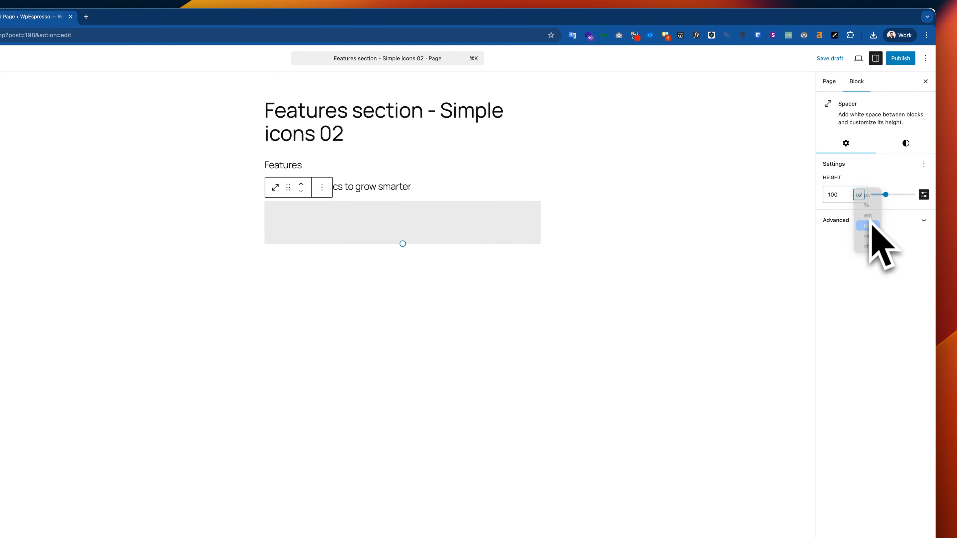
click(881, 213)
click(865, 197)
click(865, 185)
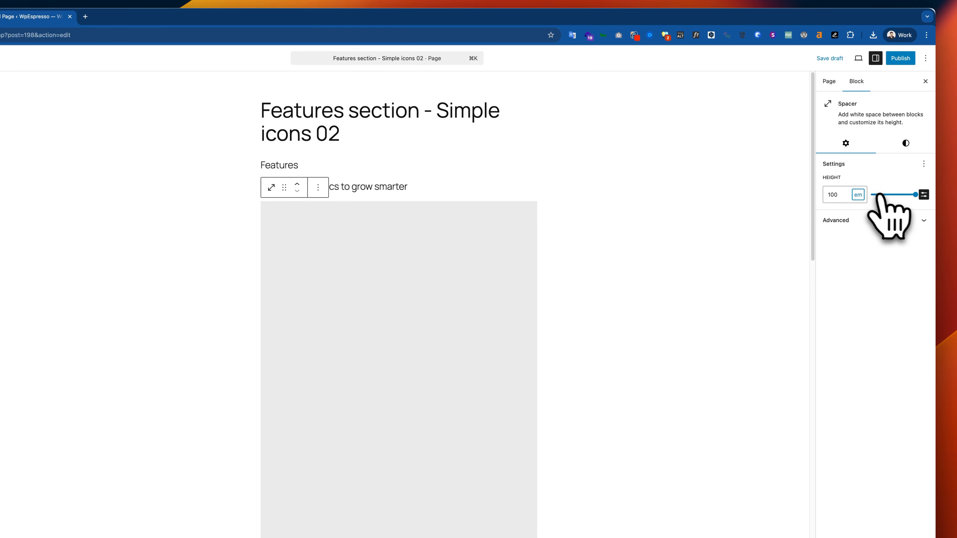
drag(906, 197, 870, 197)
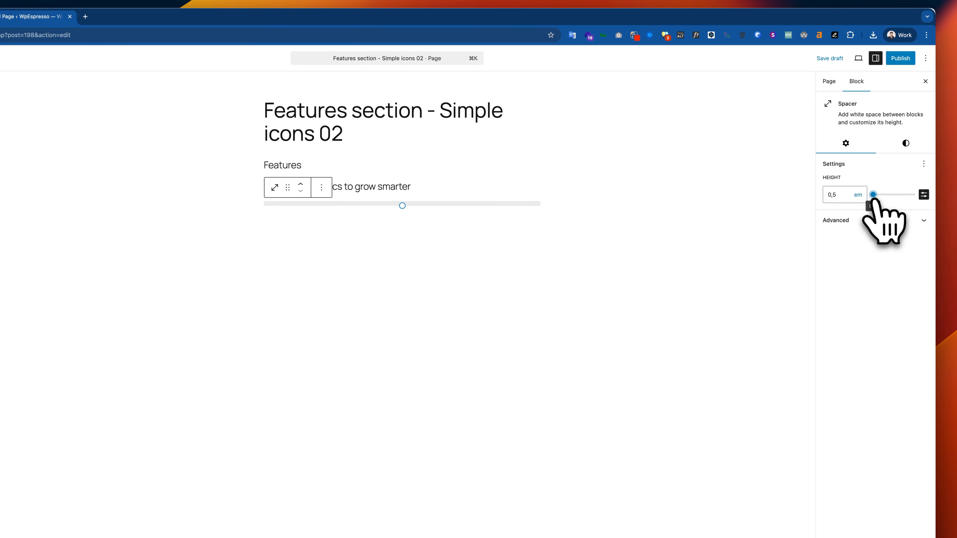
Copy the supporting text "Powerful, self-serve product and growth analytics…" from Figma and paste it as a paragraph below the spacer in WordPress
key(super+Tab)
triple_click(457, 184)
key(super+c)
key(super+Tab)
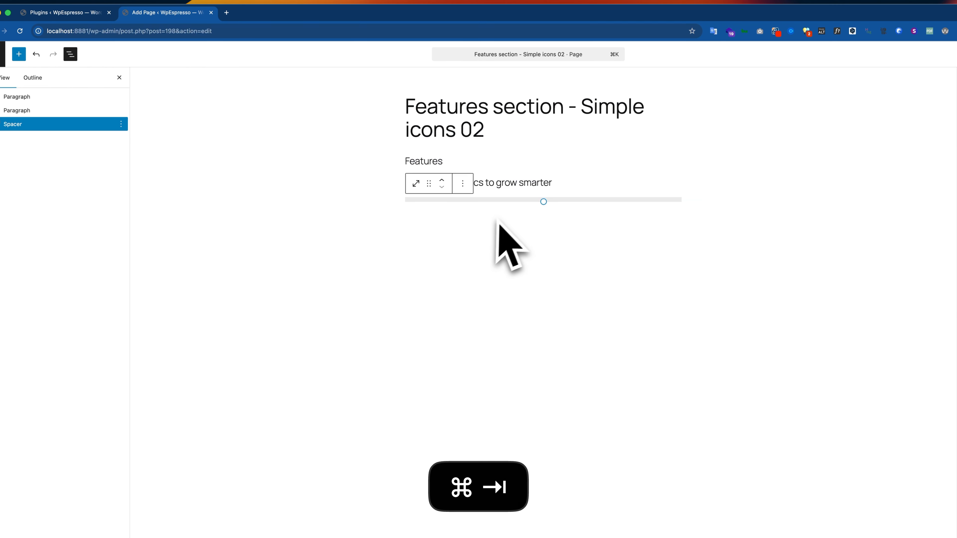
click(497, 223)
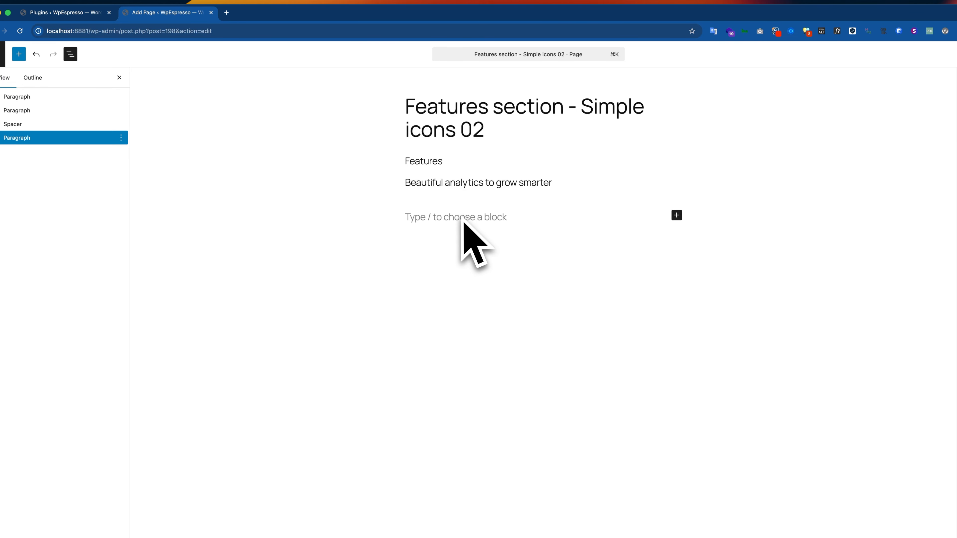
key(super+v)
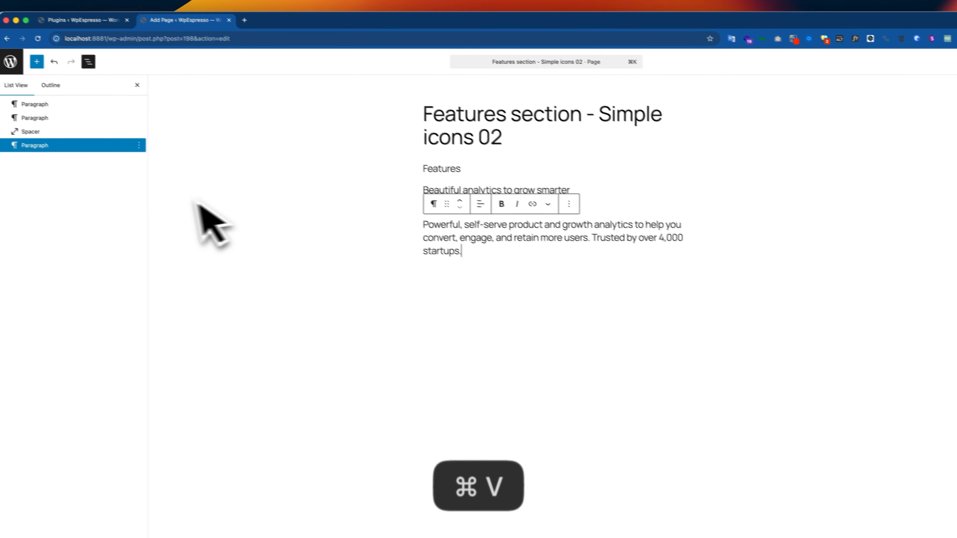
Group the three paragraphs and the spacer into one Group block
click(58, 110)
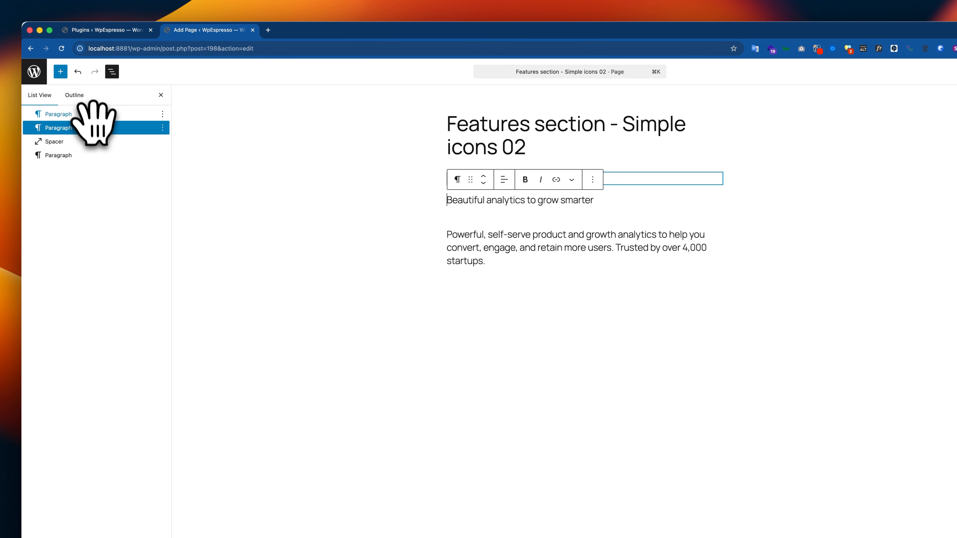
click(92, 114)
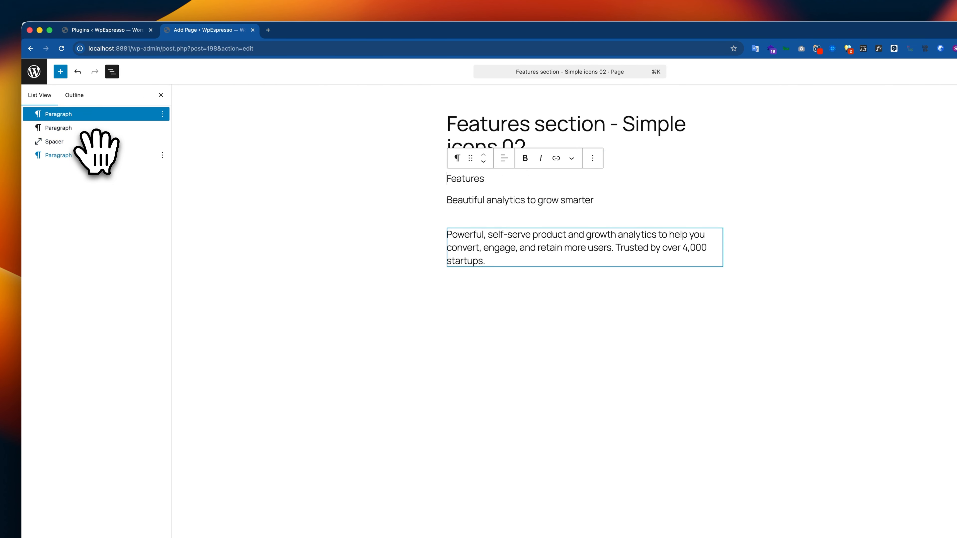
shift+click(97, 155)
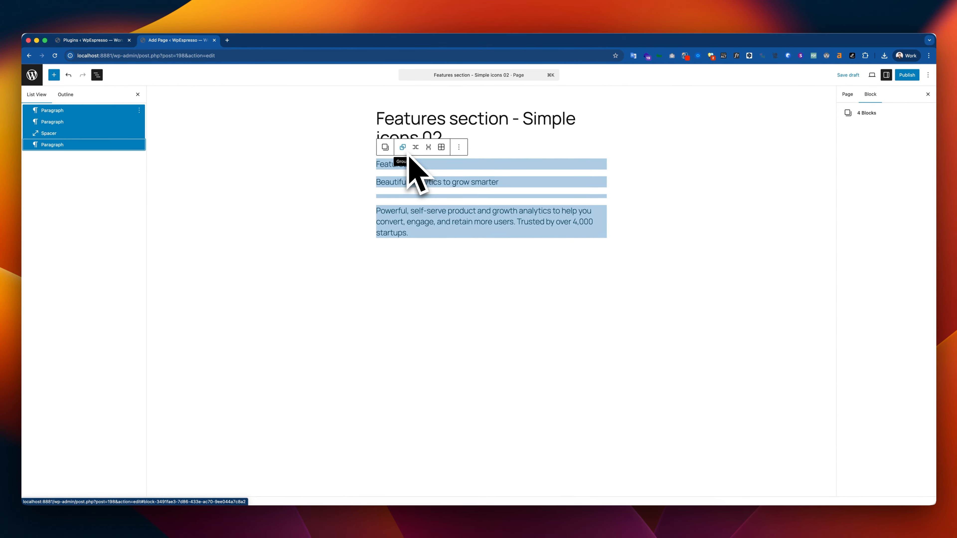
key(super+g)
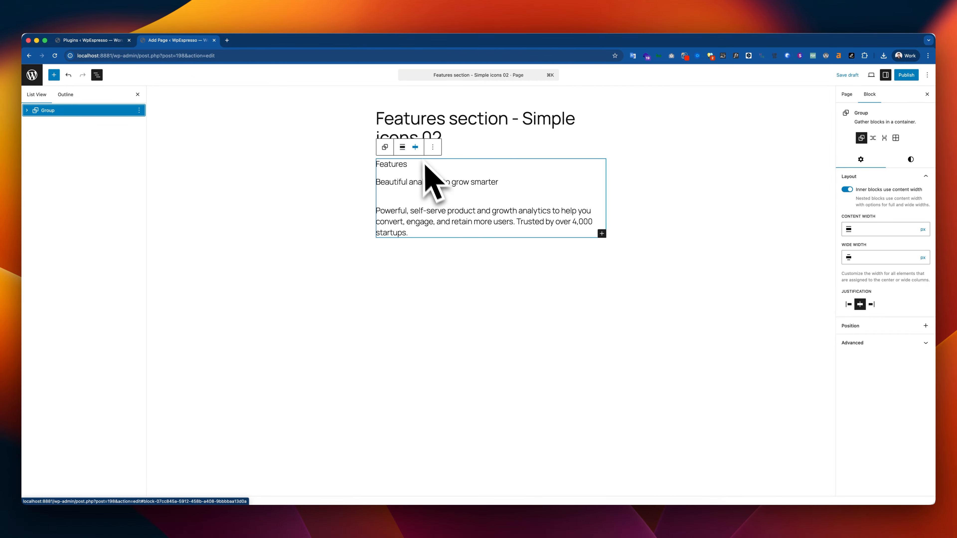
Center-align the text of all three paragraphs inside the group
click(410, 168)
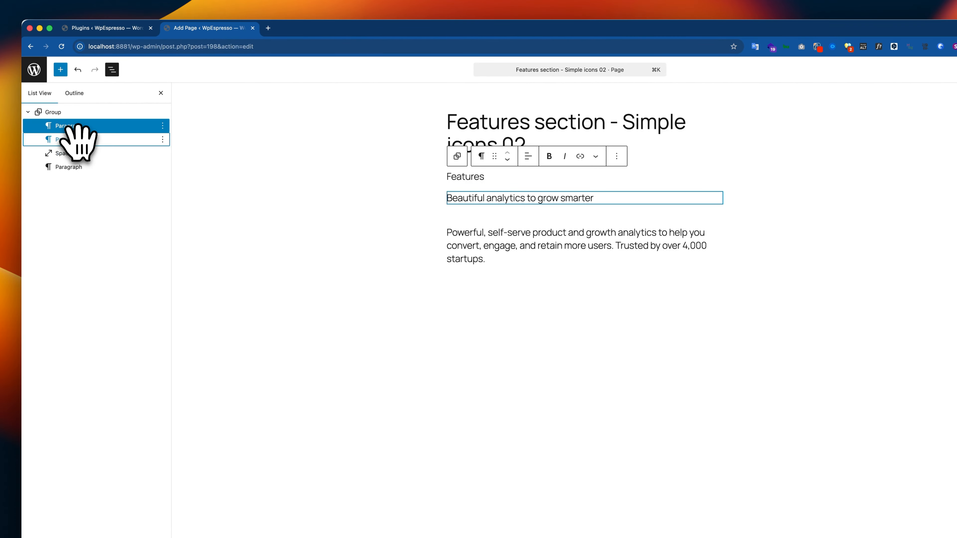
click(77, 140)
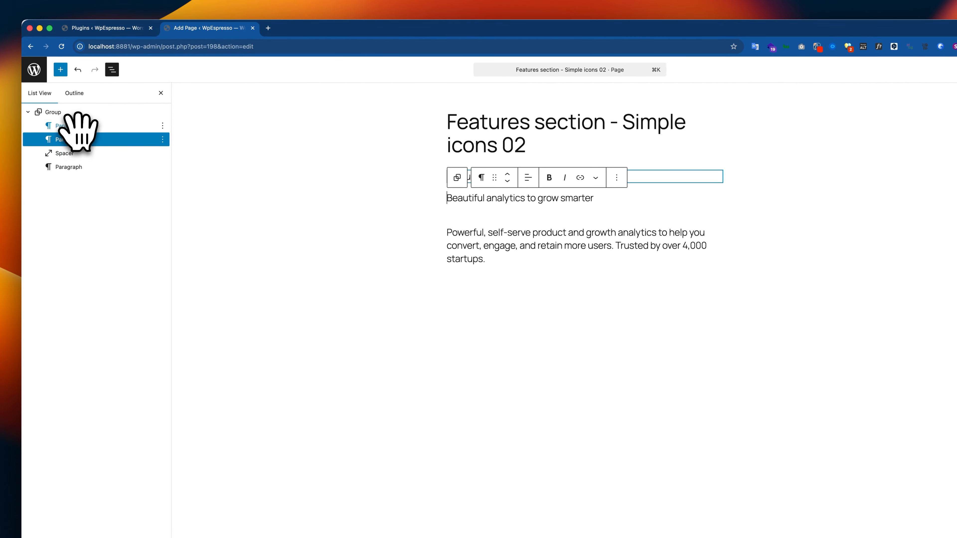
click(74, 126)
shift+click(75, 166)
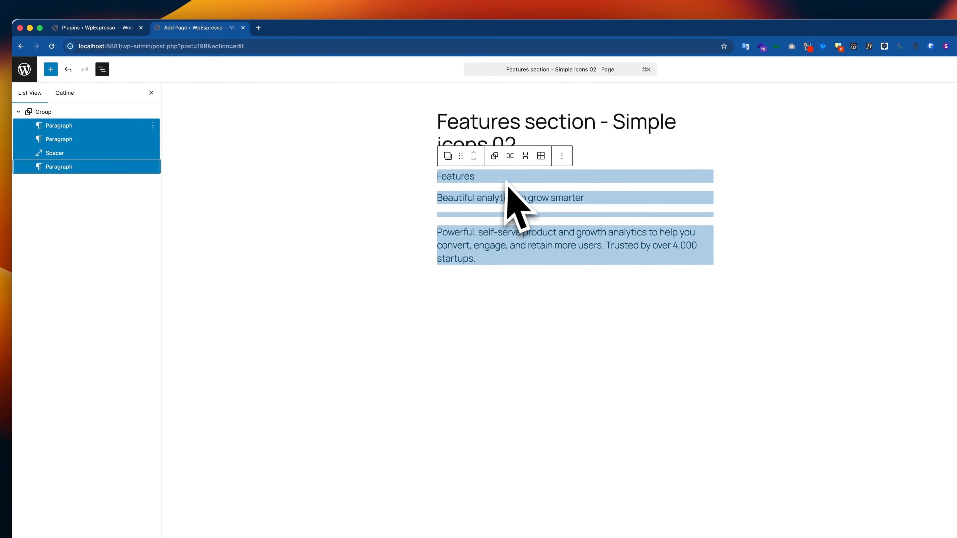
click(504, 195)
shift+click(61, 125)
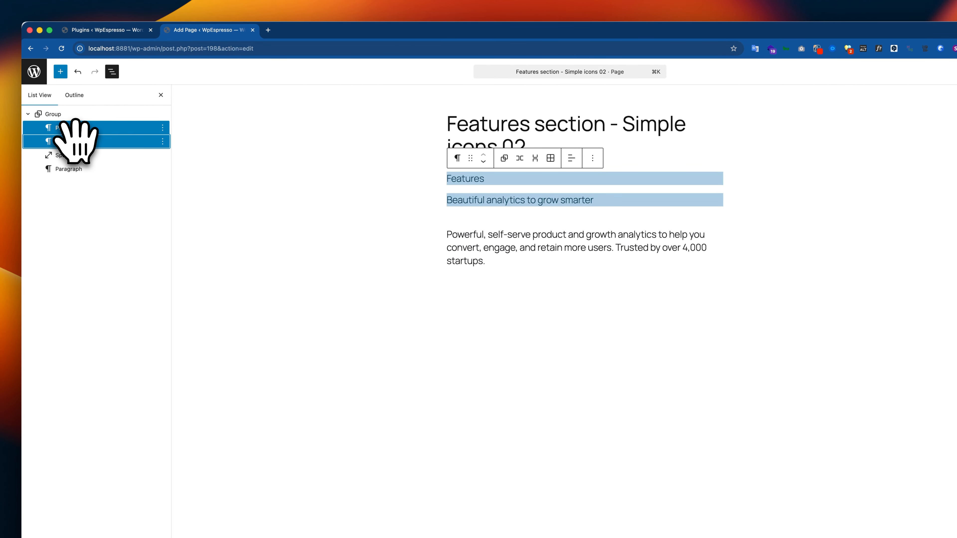
click(571, 158)
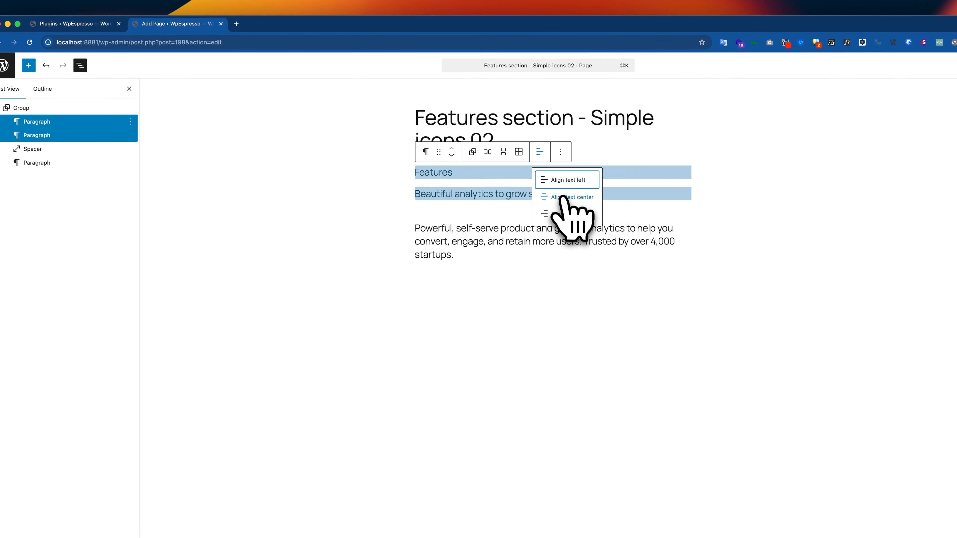
click(37, 163)
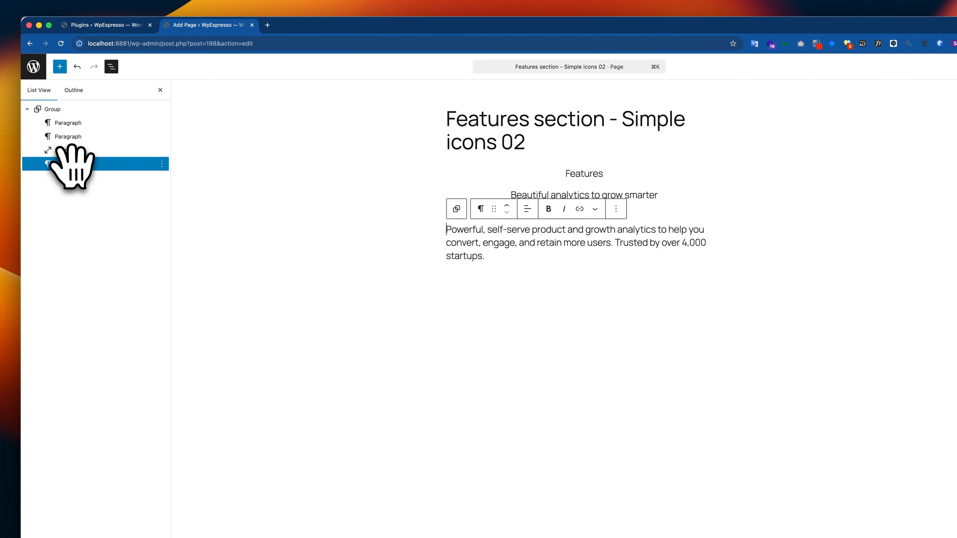
click(471, 203)
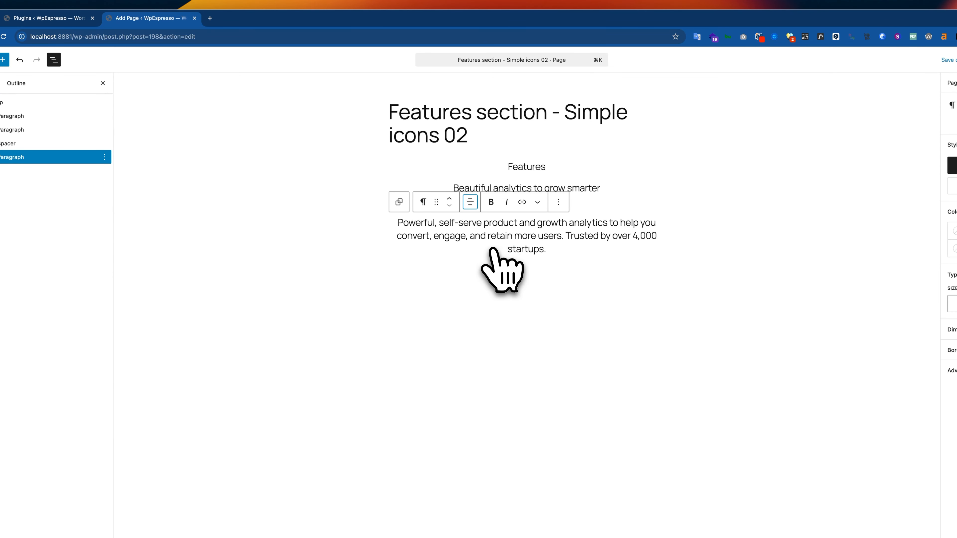
click(596, 205)
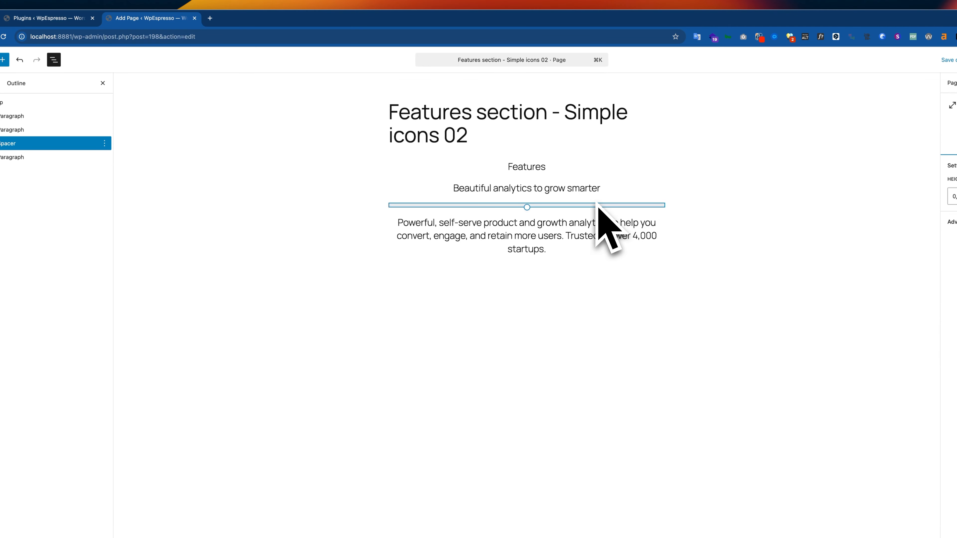
click(582, 251)
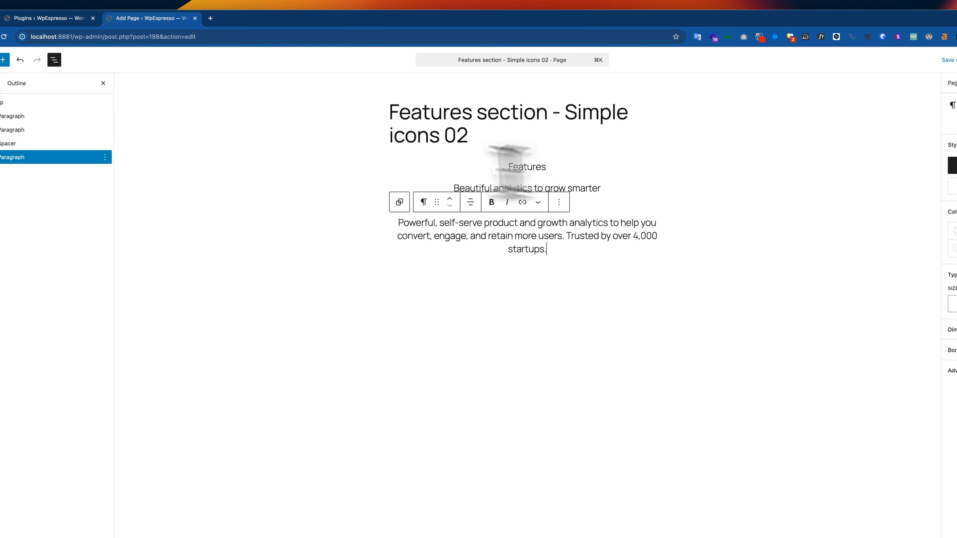
Collapse the heading group in the block list and check the feature items in the Figma design
click(9, 102)
click(33, 113)
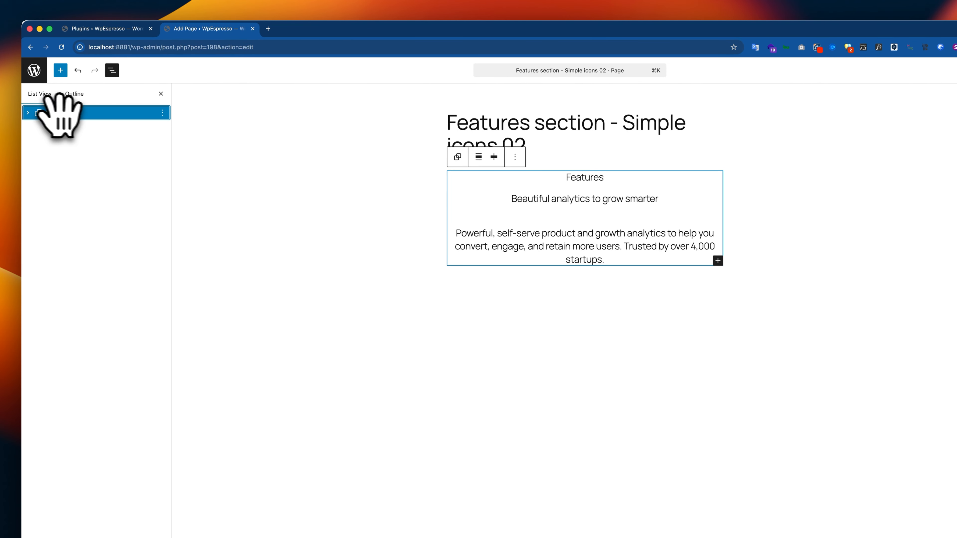
key(super+Tab)
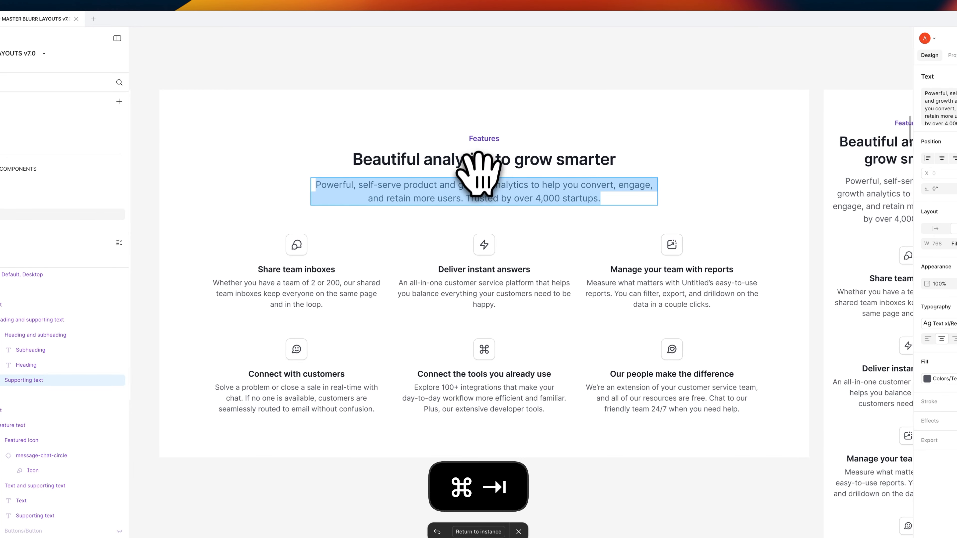
key(super+Tab)
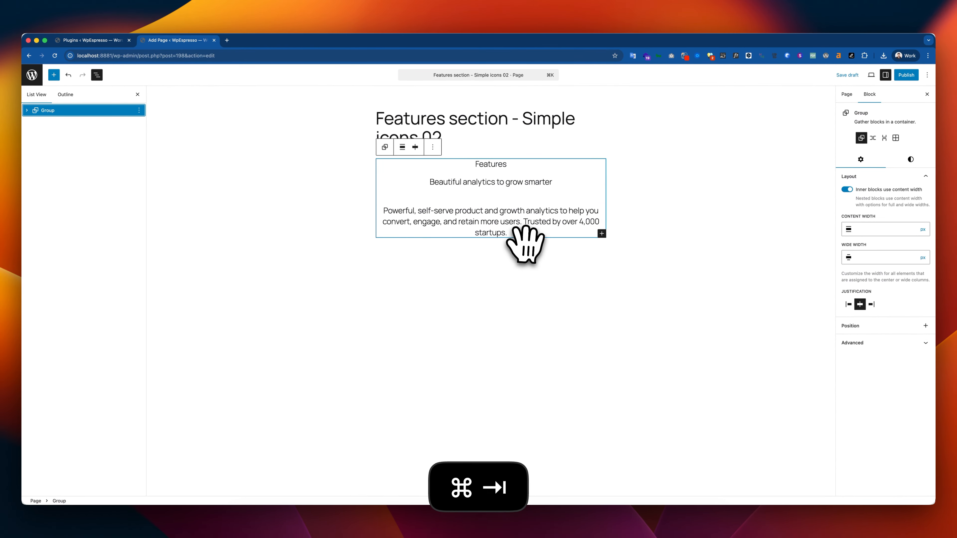
key(super+Tab)
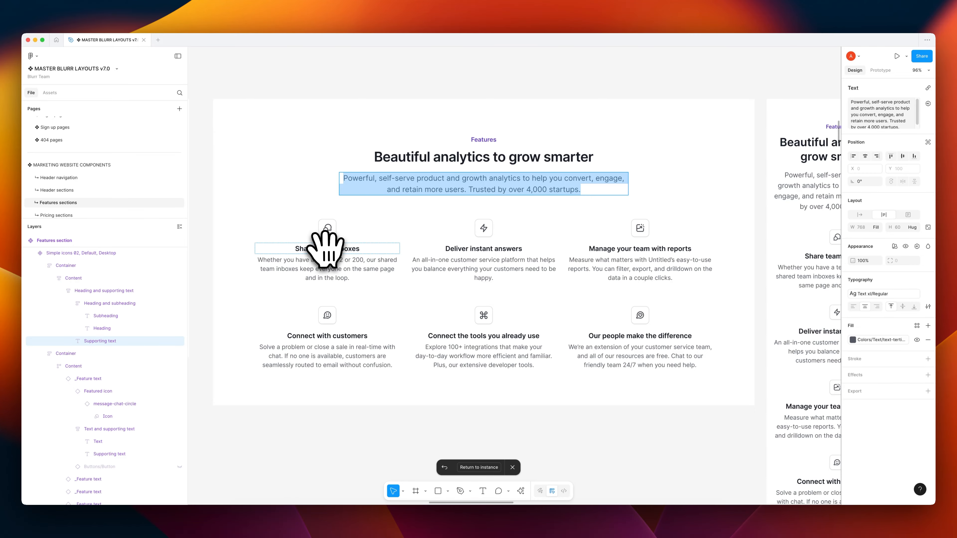
key(super+Tab)
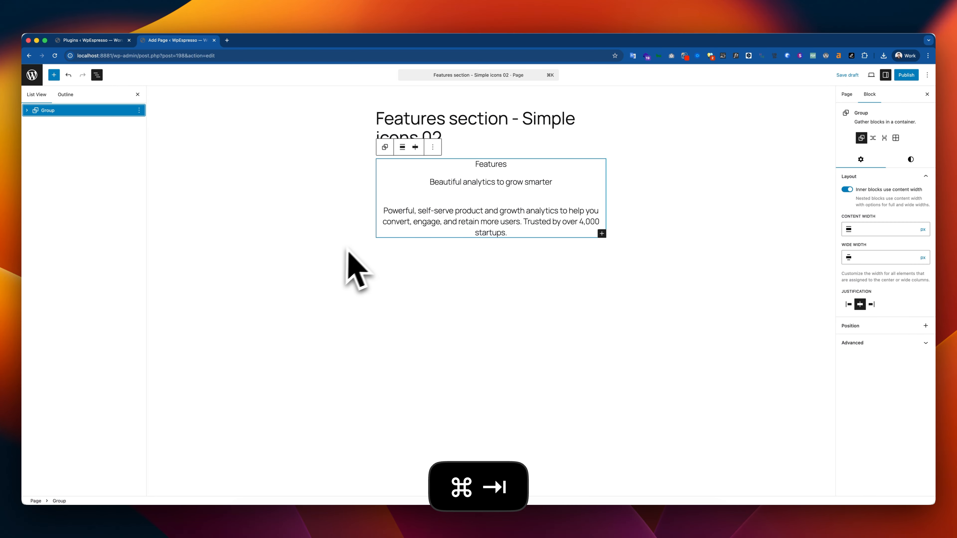
Insert a Group block with the Grid layout below the heading group on the WordPress page
click(504, 313)
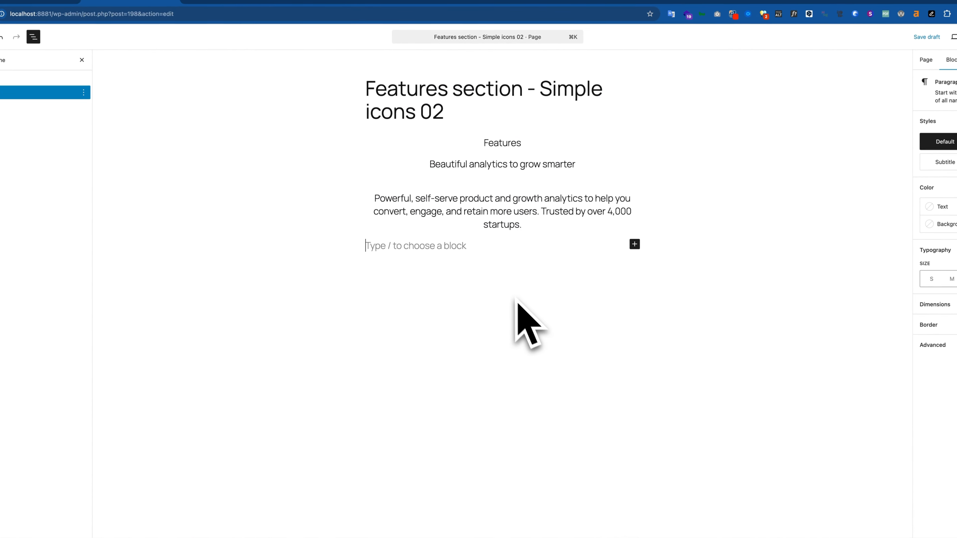
text(/)
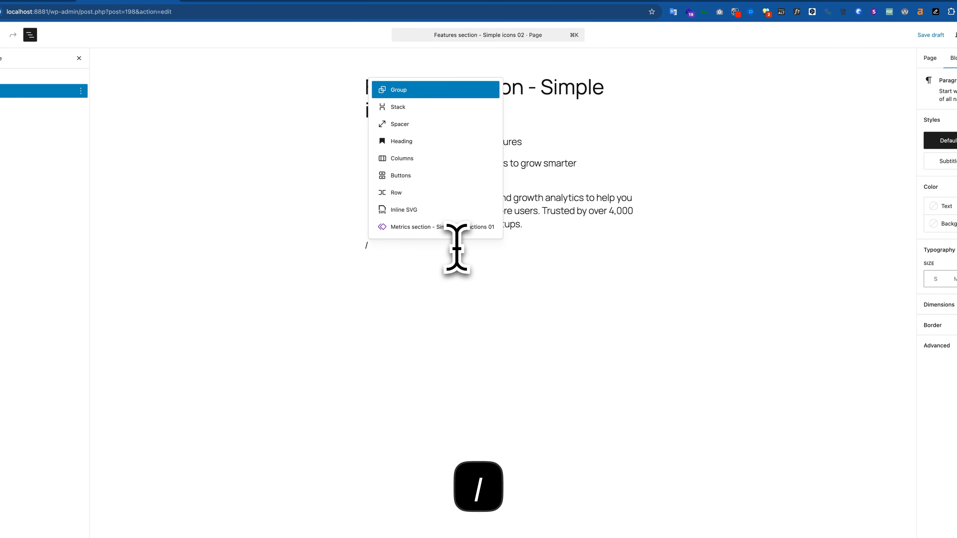
text(gro)
key(Return)
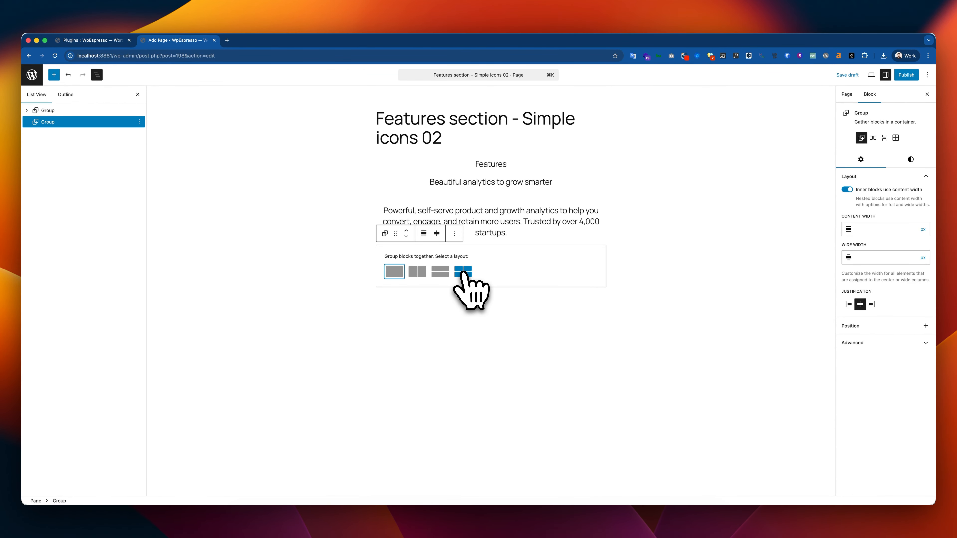
click(462, 271)
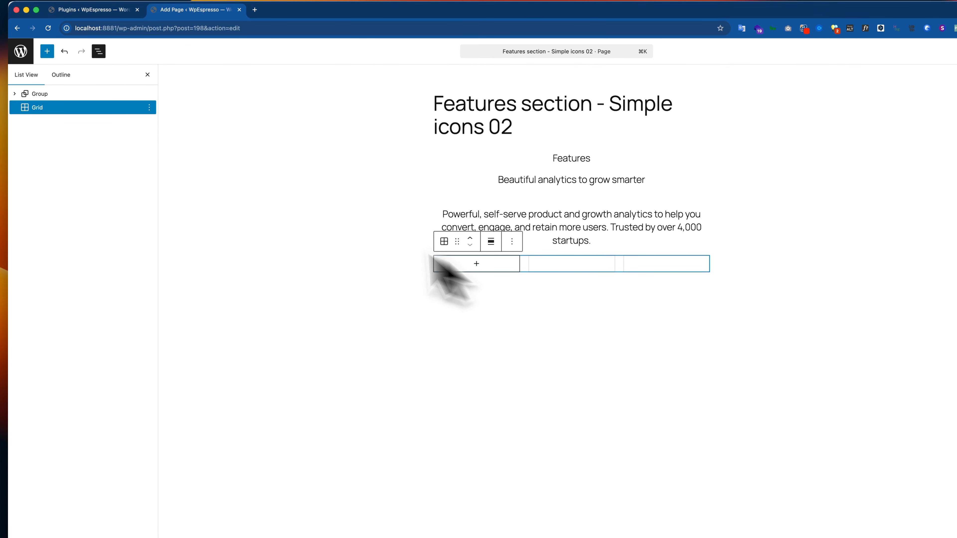
Add a Group block with the plain group layout to the first grid cell and rename it Card
click(476, 263)
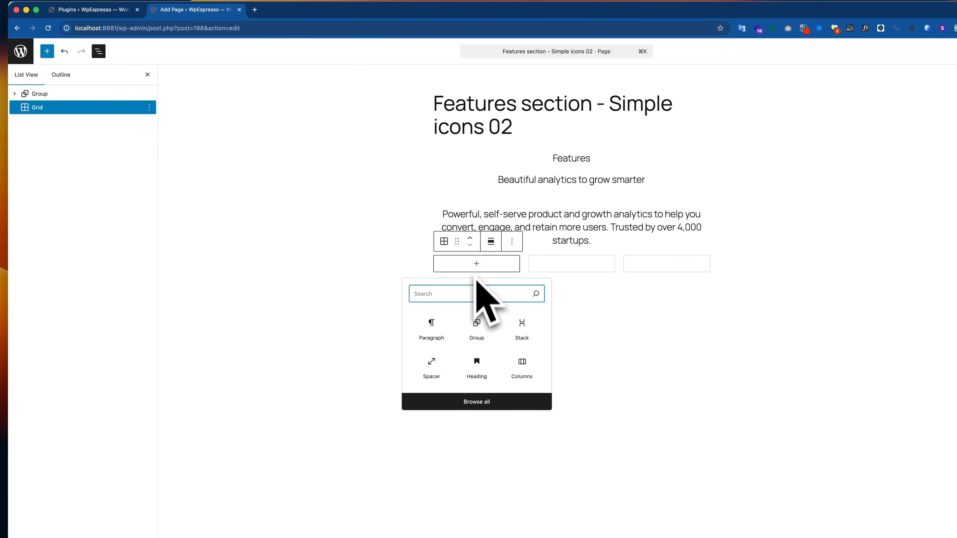
click(477, 325)
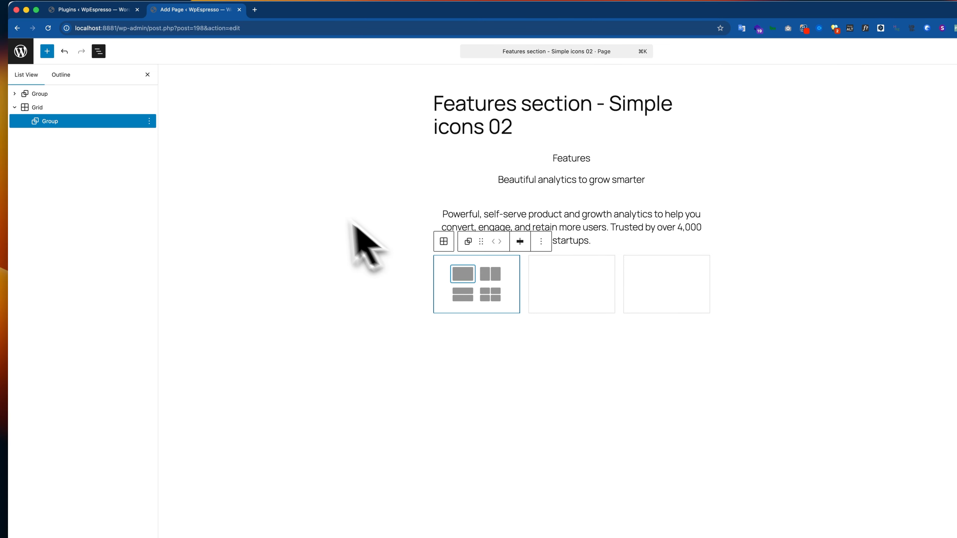
click(463, 274)
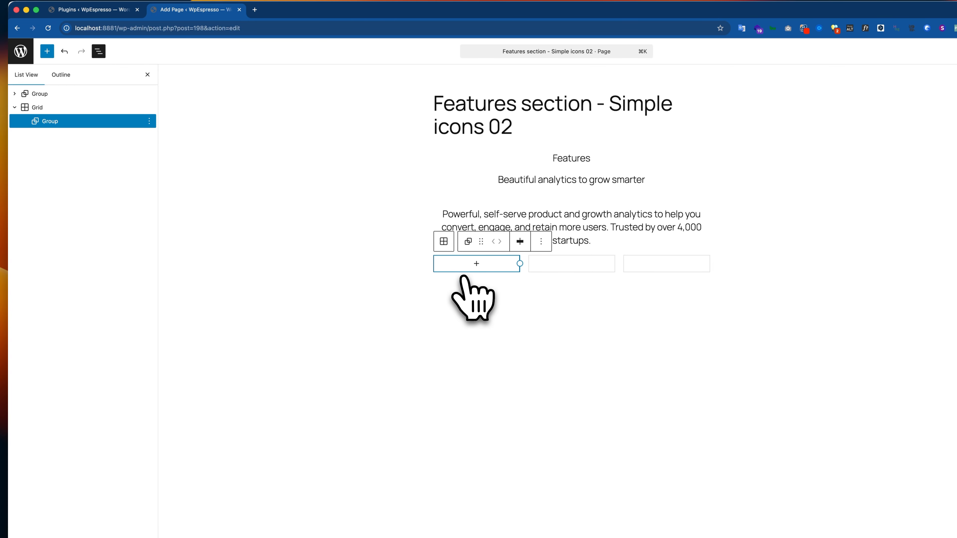
right_click(69, 122)
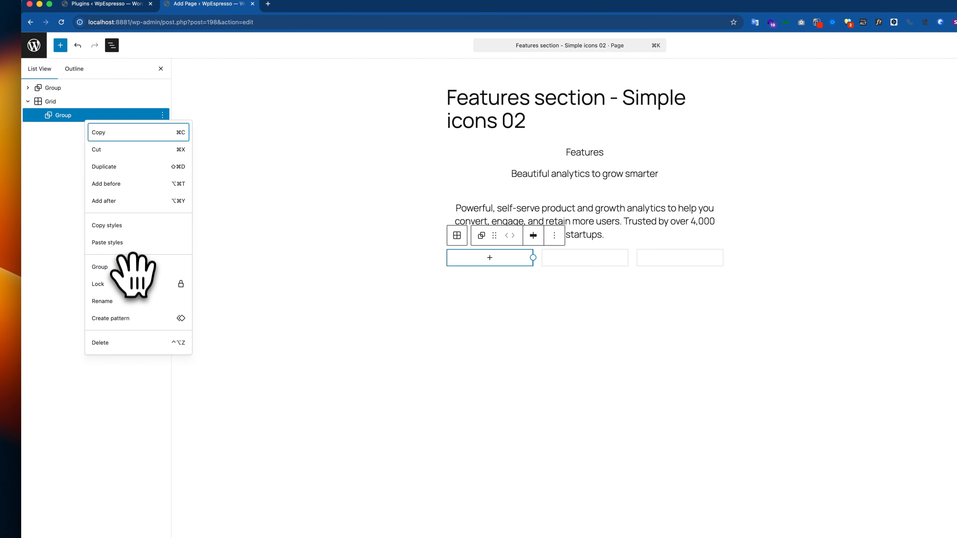
click(128, 301)
text(c)
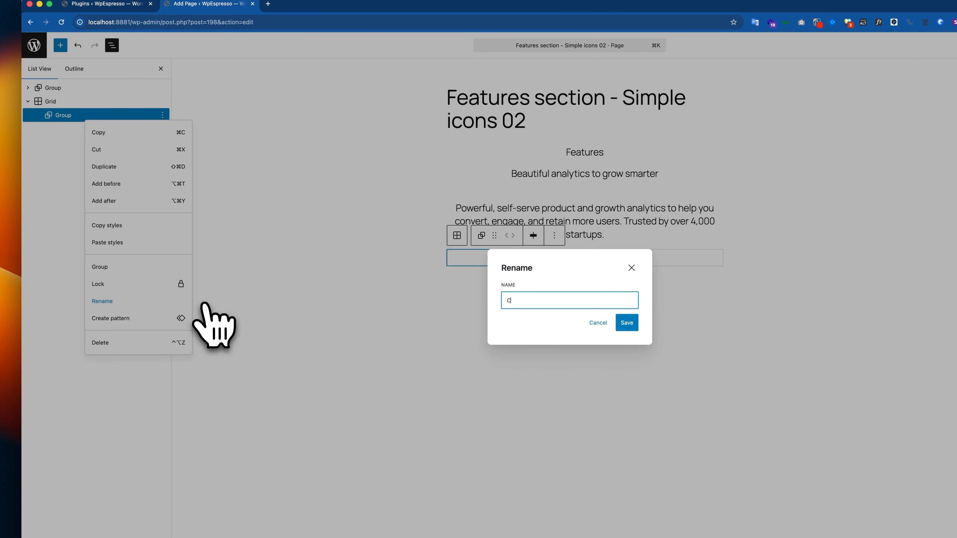
text(ard)
click(626, 323)
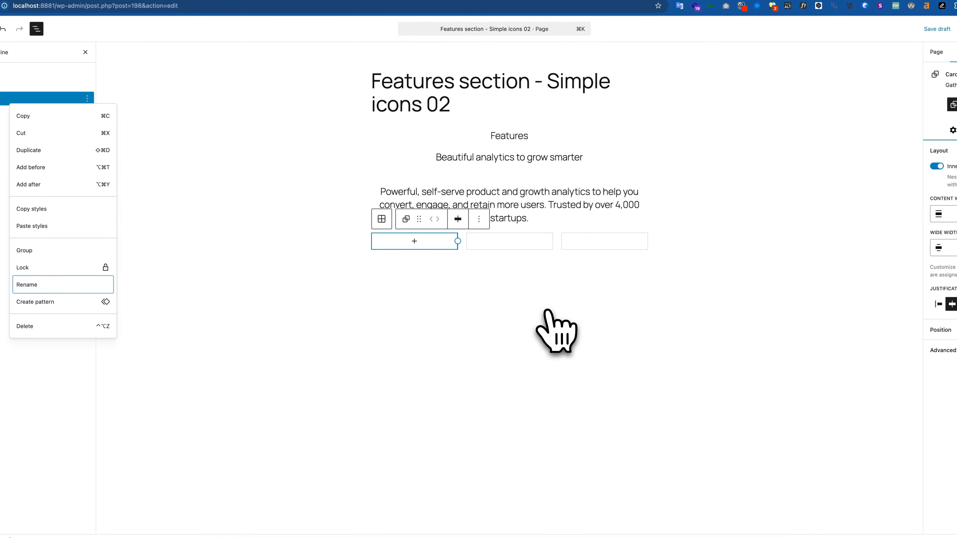
Insert an Inline SVG block in the Card using the black star from the media library
click(416, 242)
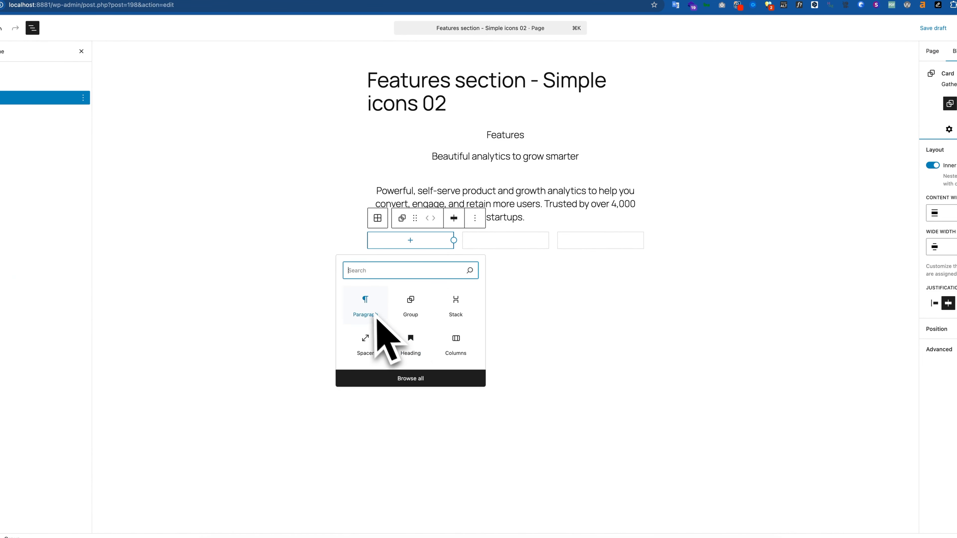
text(icon)
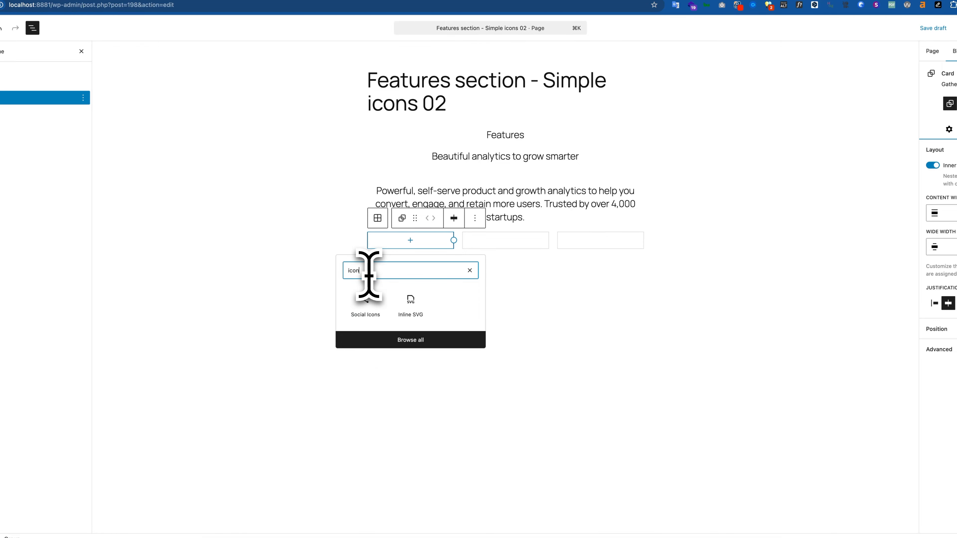
click(414, 307)
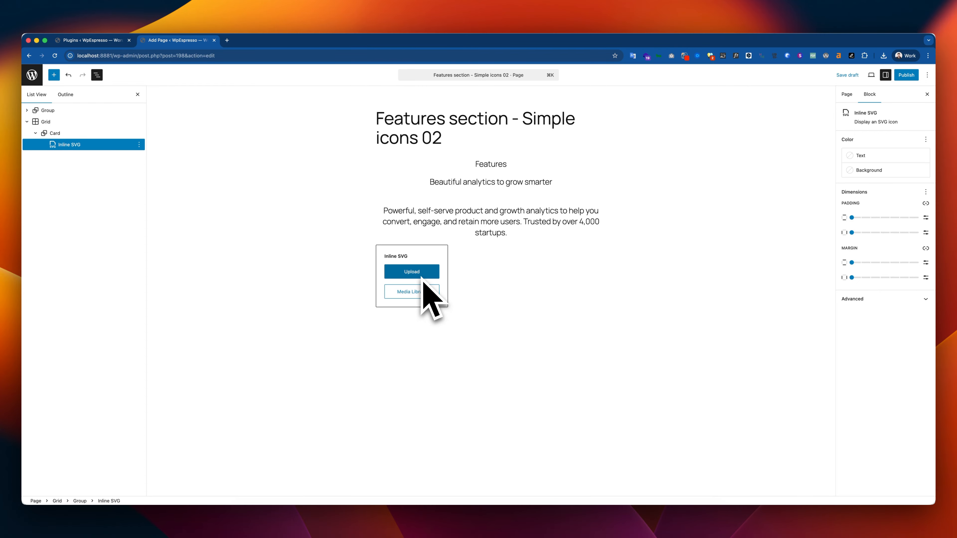
click(414, 291)
click(94, 181)
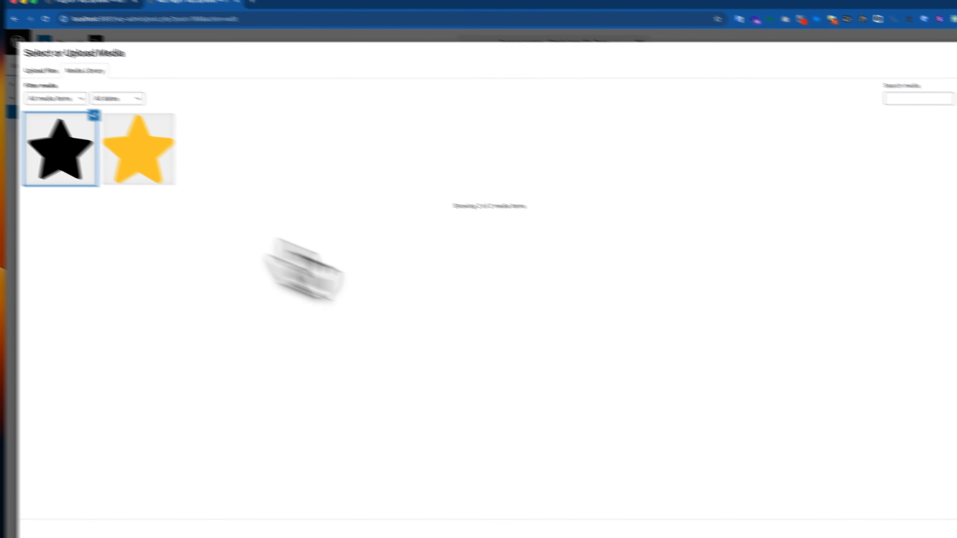
click(907, 494)
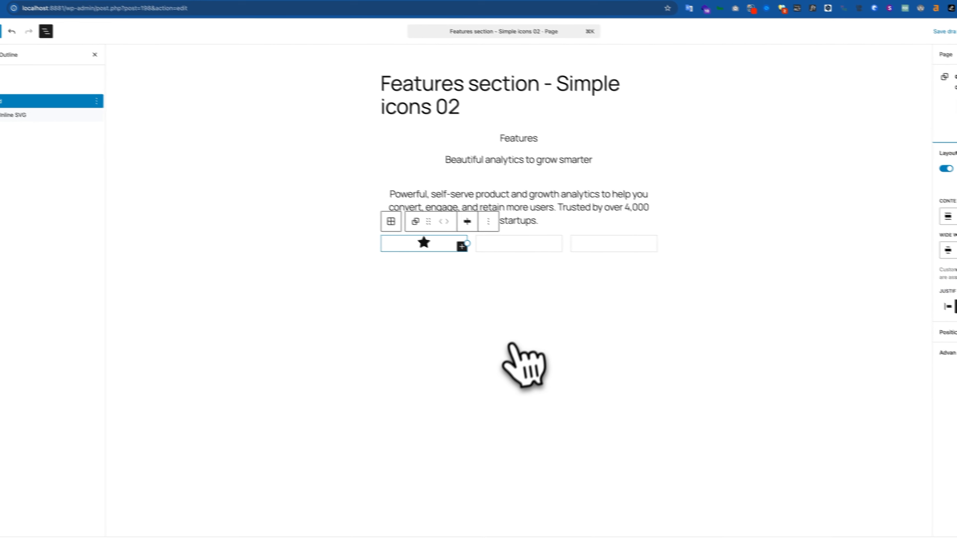
Copy the title "Share team inboxes" from Figma and paste it as a paragraph below the star icon in the WordPress Card
key(super+Tab)
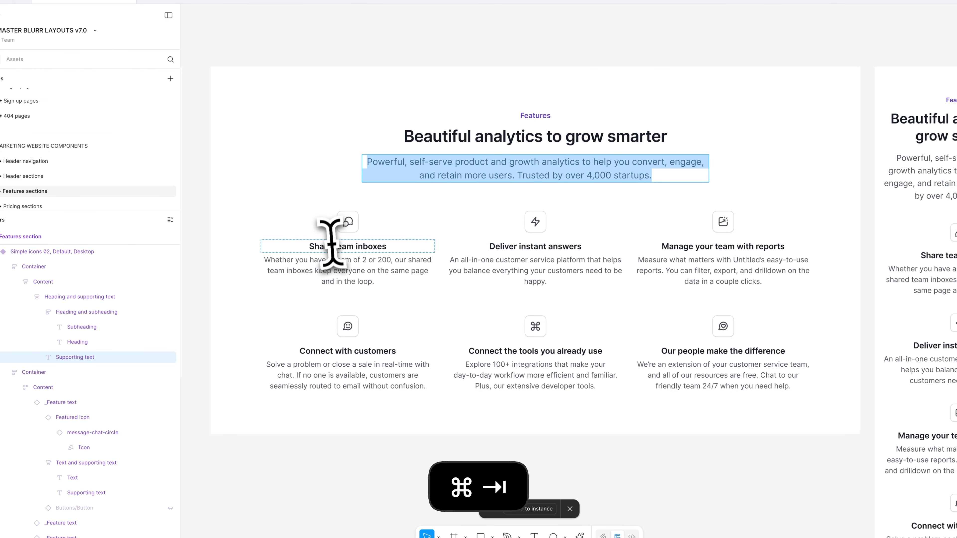
double_click(334, 247)
key(super+Tab)
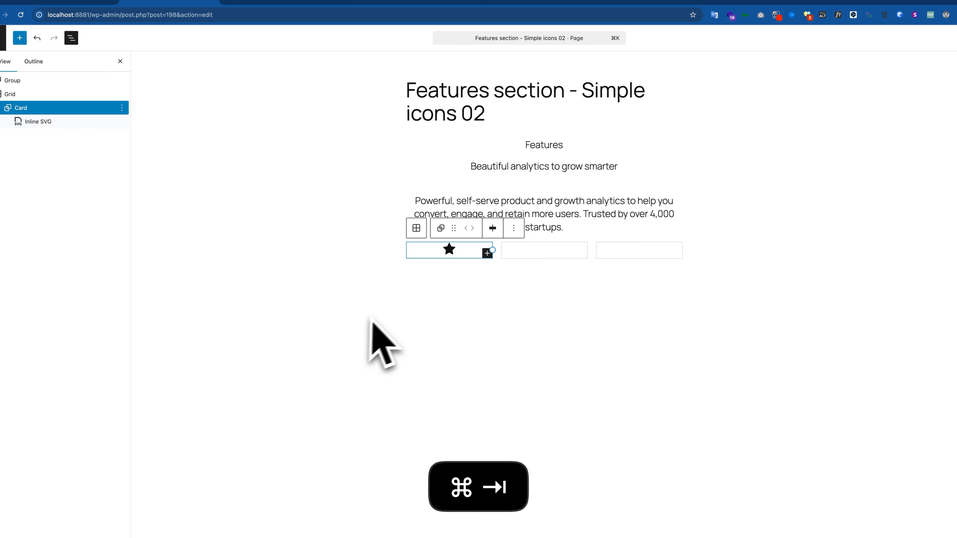
click(487, 254)
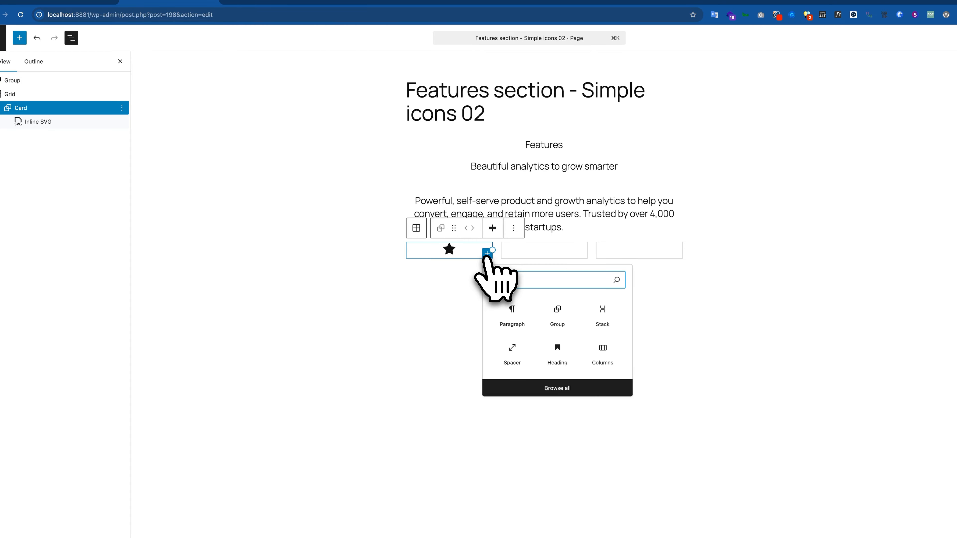
click(519, 313)
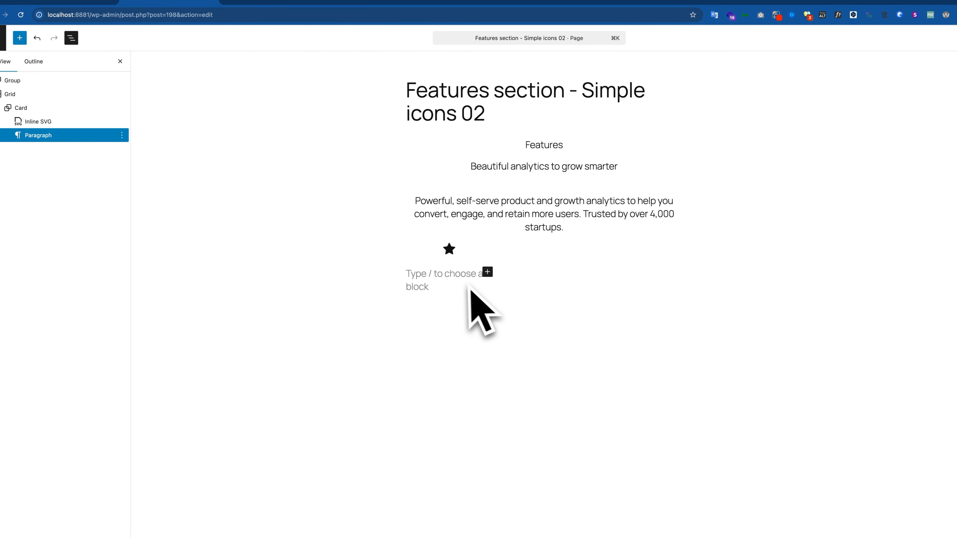
text(Share team inboxes)
Copy the supporting text "Whether you have a team of 2 or 200…" from Figma and paste it as a new paragraph below the Card's title
key(Return)
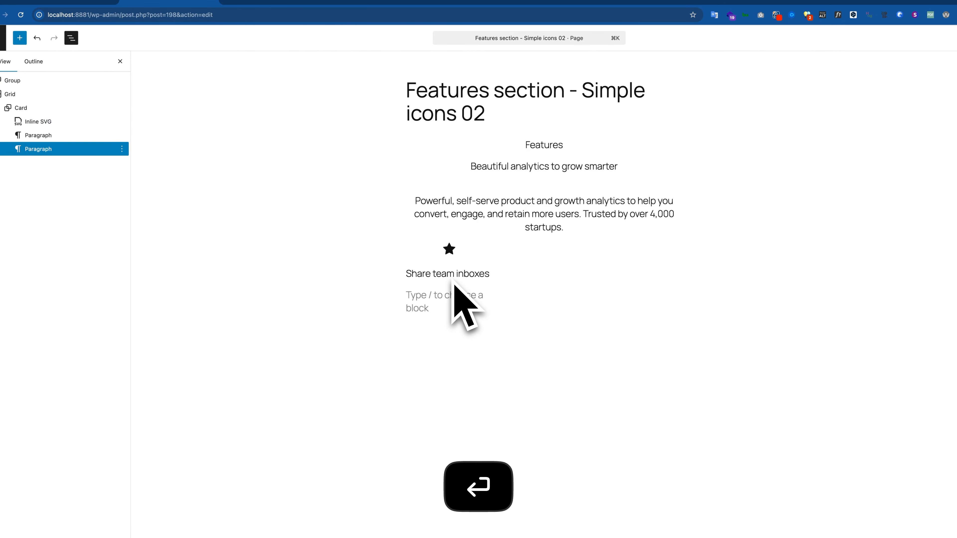
key(super+Tab)
double_click(352, 279)
key(super+c)
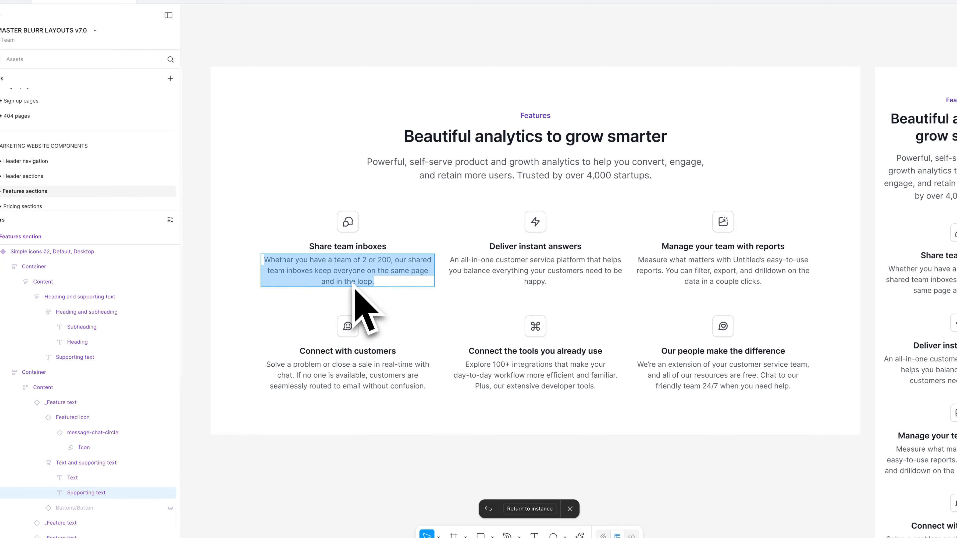
key(super+Tab)
key(super+v)
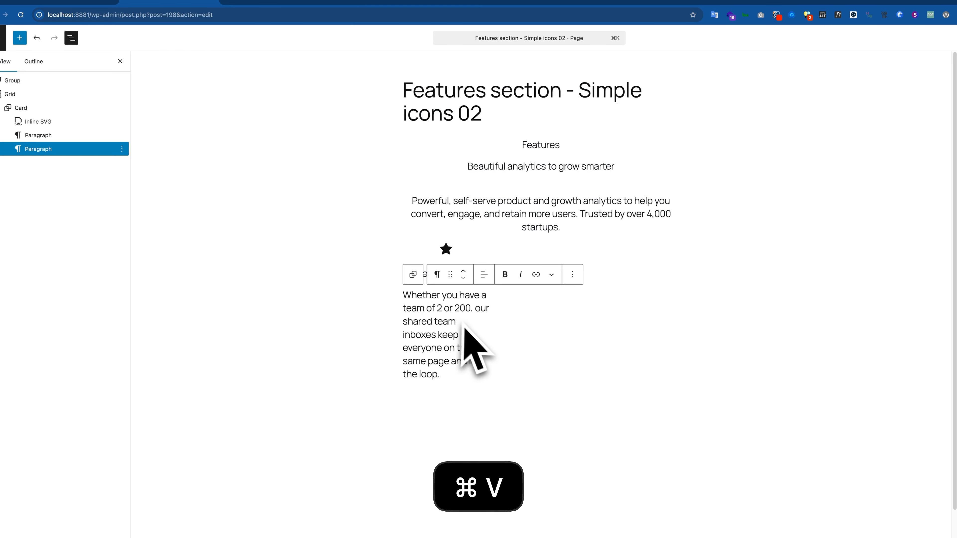
Compare the Card's star icon and texts with the first feature item in the Figma design
click(455, 255)
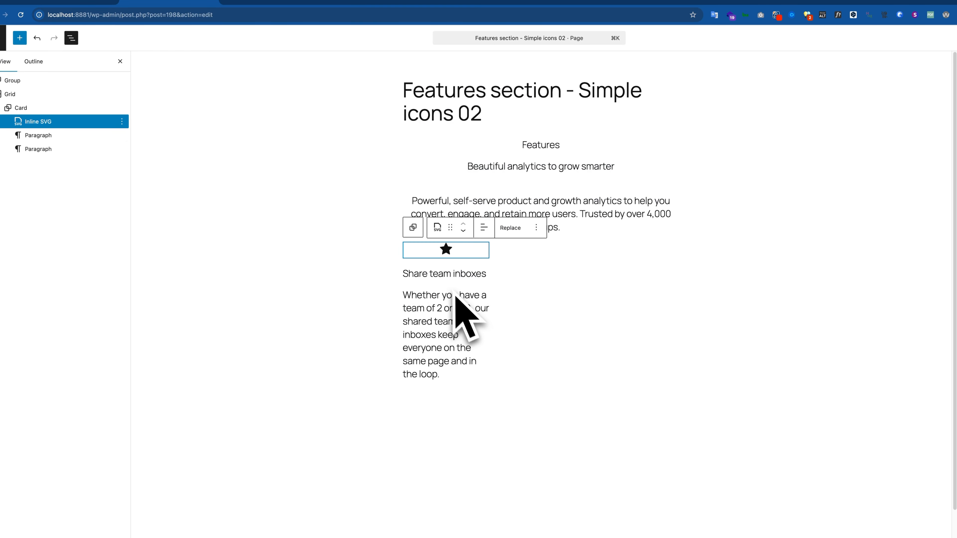
key(super+Tab)
key(super+Tab)
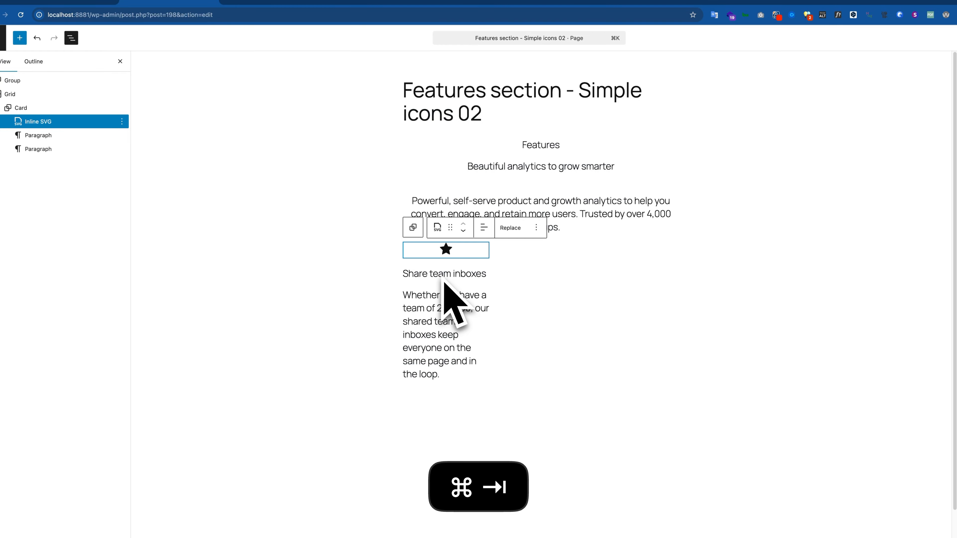
click(31, 108)
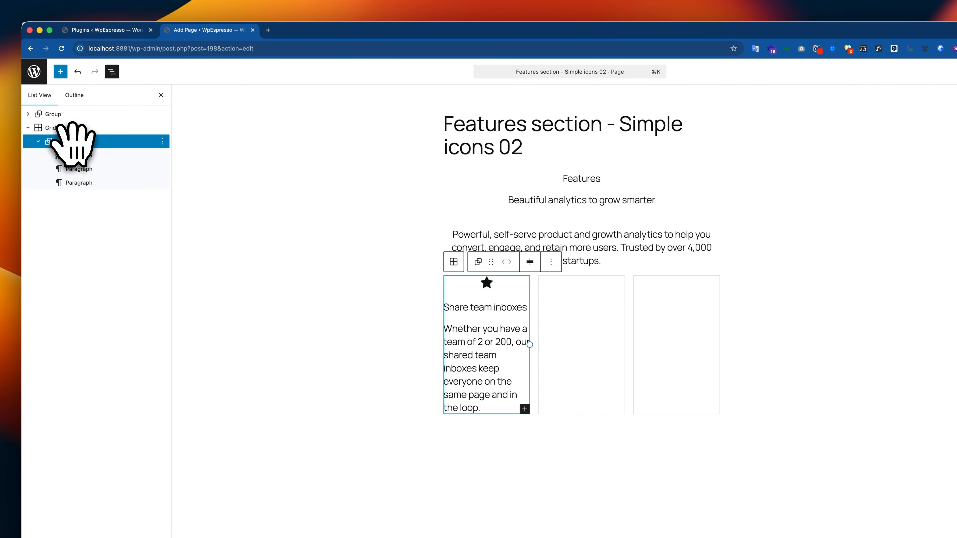
key(super+Tab)
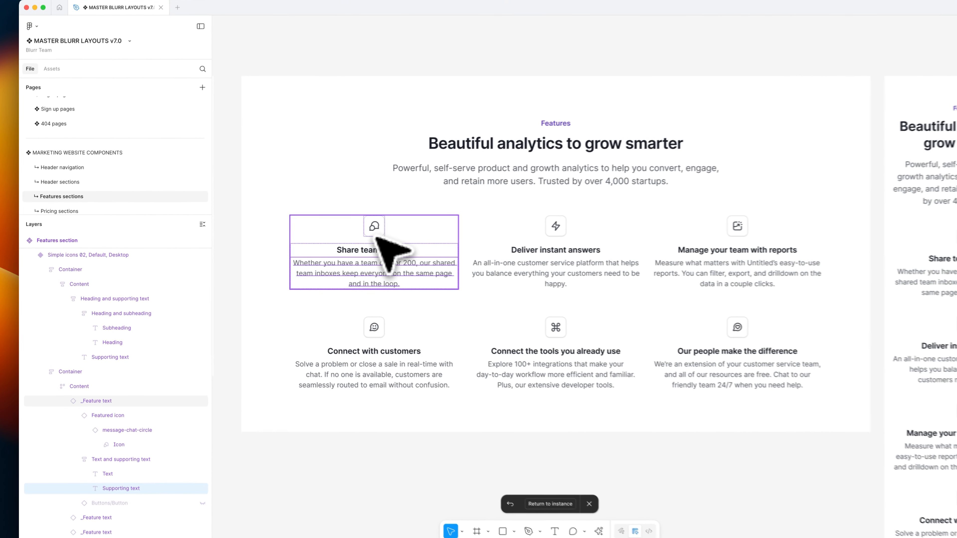
key(super+Tab)
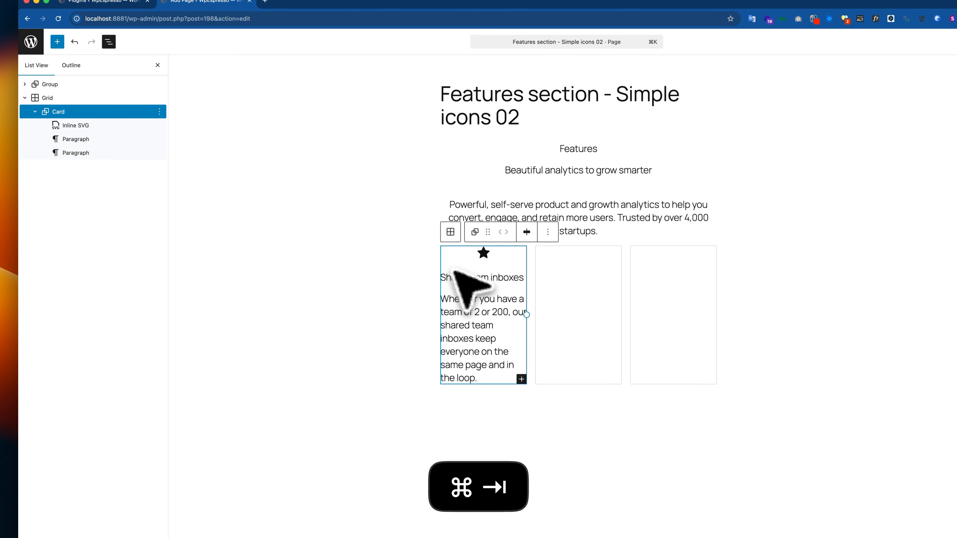
Insert a Spacer block in the Card and place it between the star icon and the "Share team inboxes" title
click(109, 125)
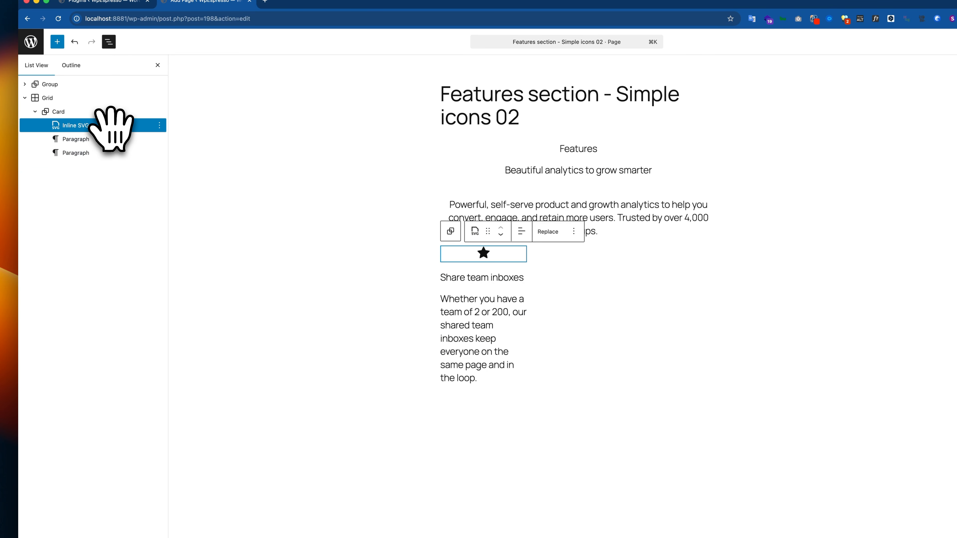
click(492, 378)
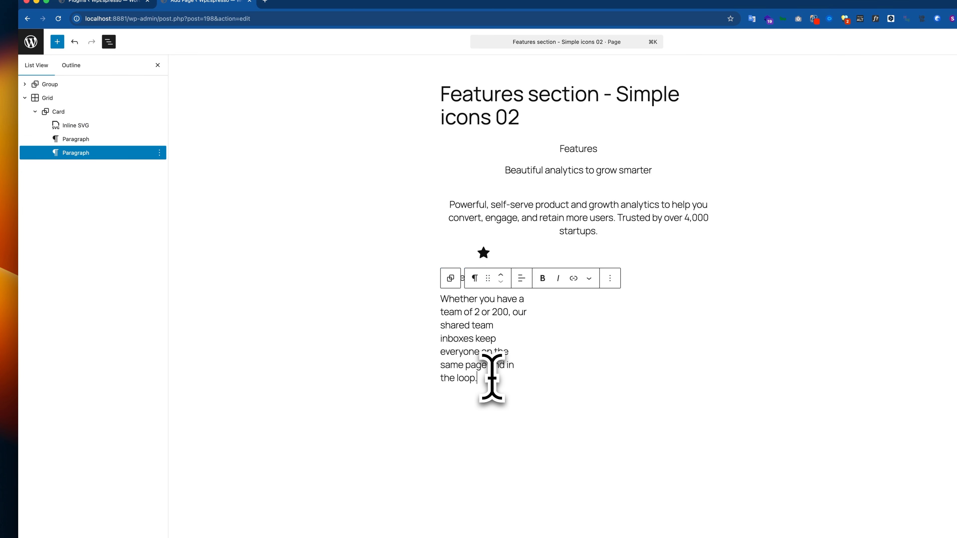
key(Return)
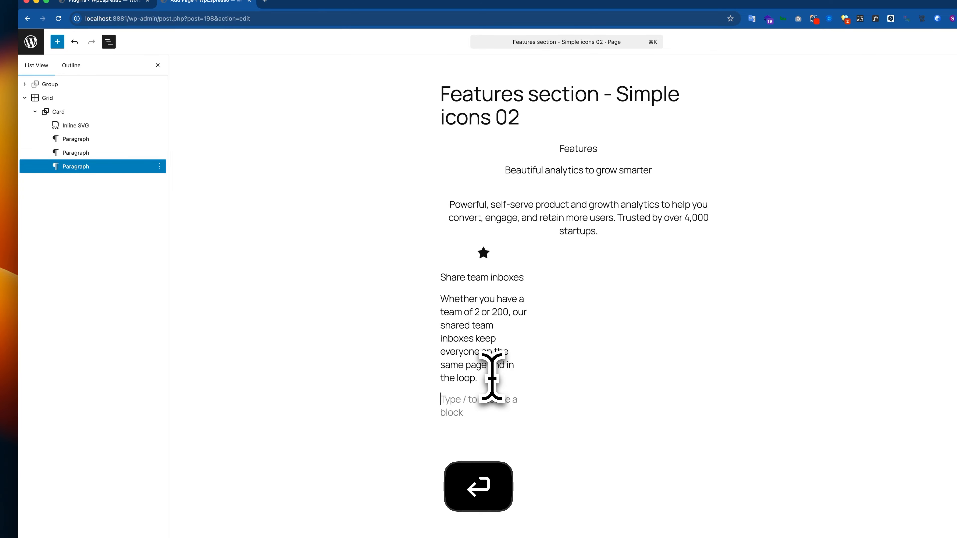
text(/o)
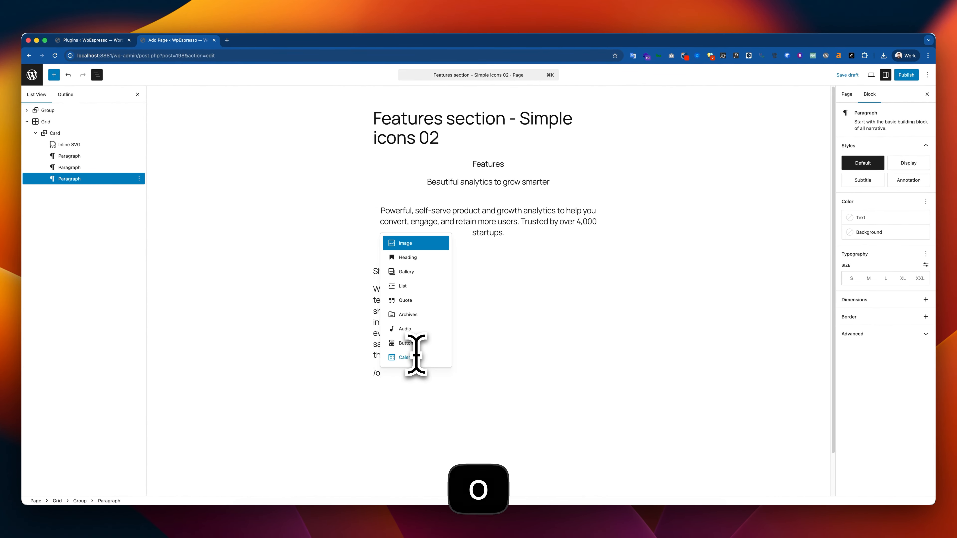
text(i)
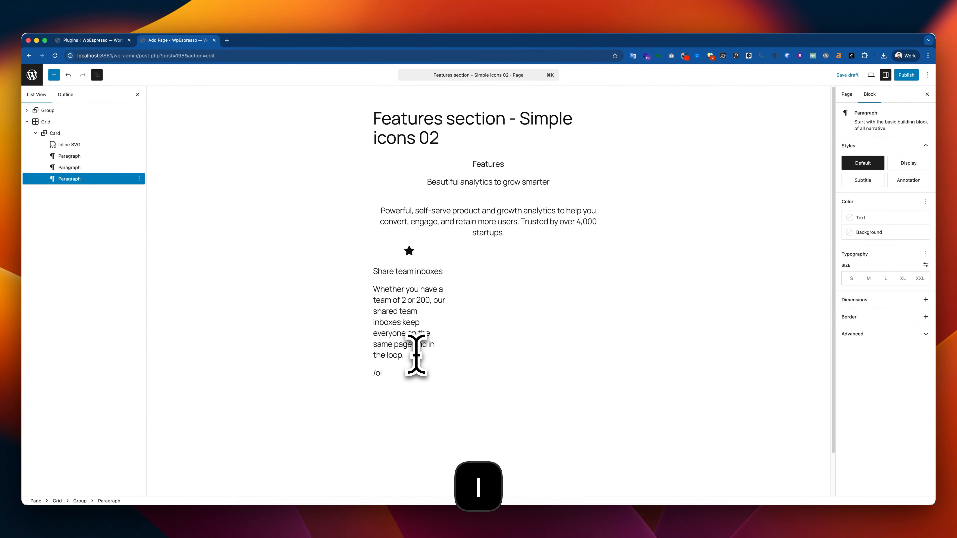
key(BackSpace)
key(BackSpace)
key(BackSpace)
key(BackSpace)
key(Return)
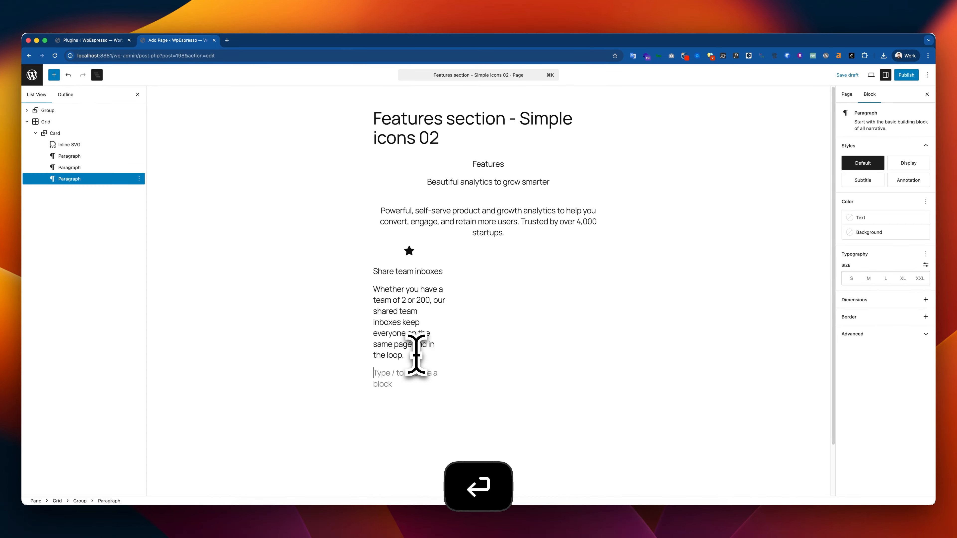
text(/spa)
key(Return)
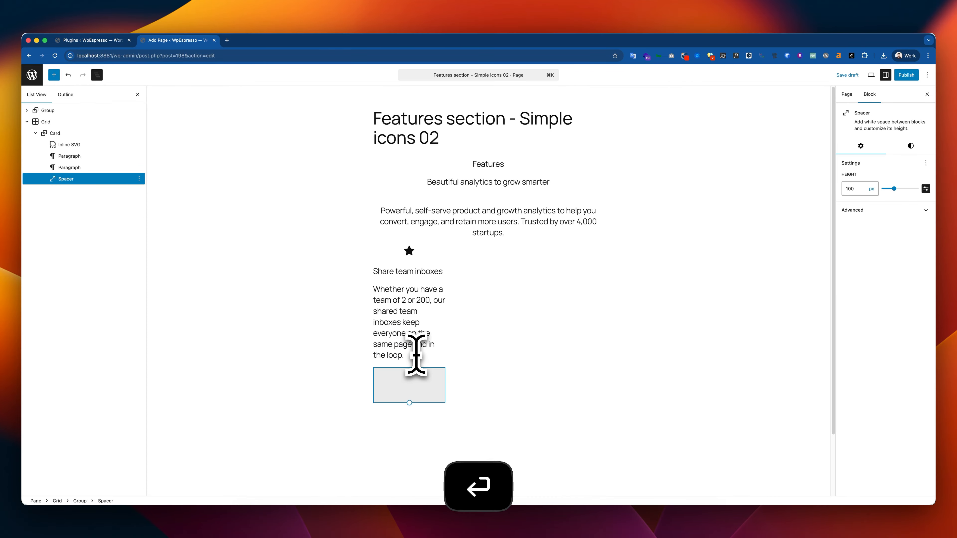
drag(75, 180, 71, 154)
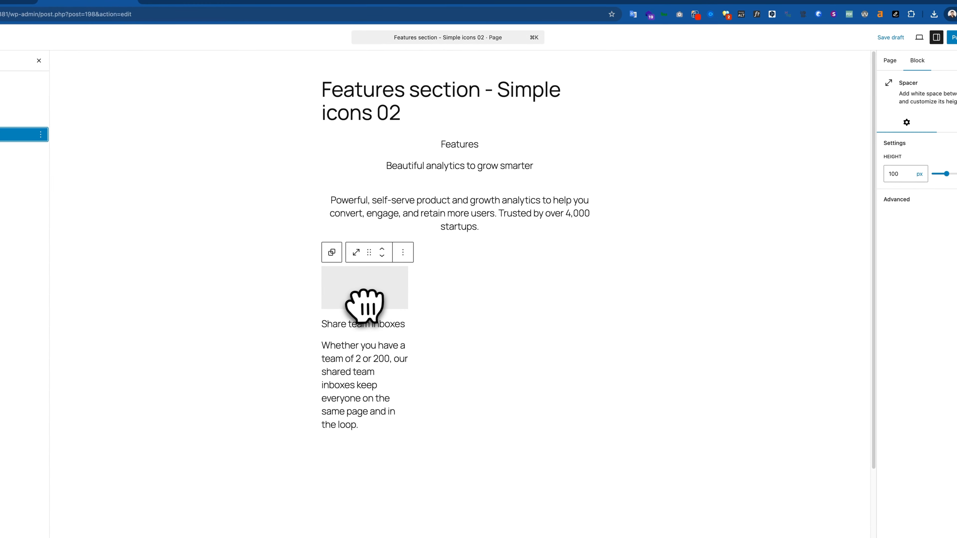
Reduce the height of the Spacer below the Card's star icon to a narrow gap
drag(486, 328, 487, 297)
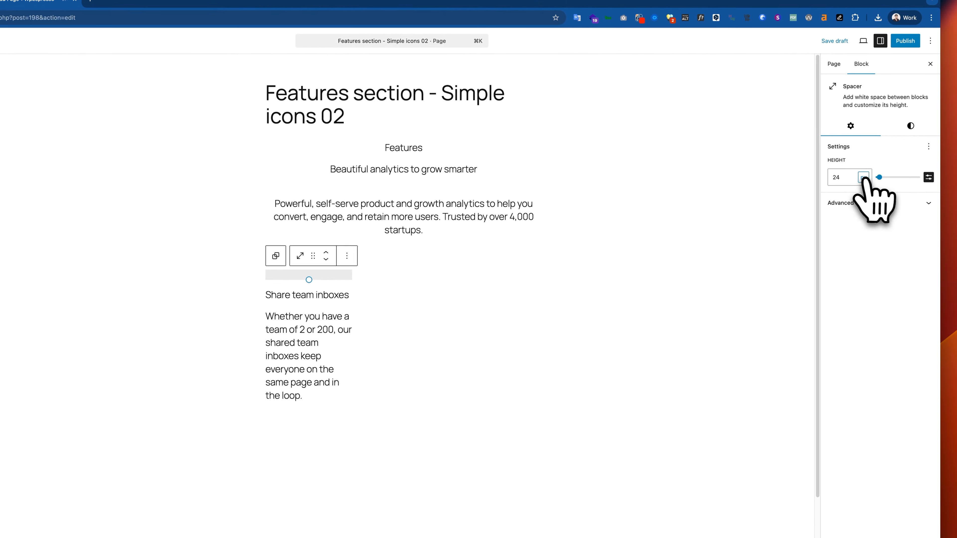
click(901, 175)
click(911, 197)
drag(892, 180, 872, 180)
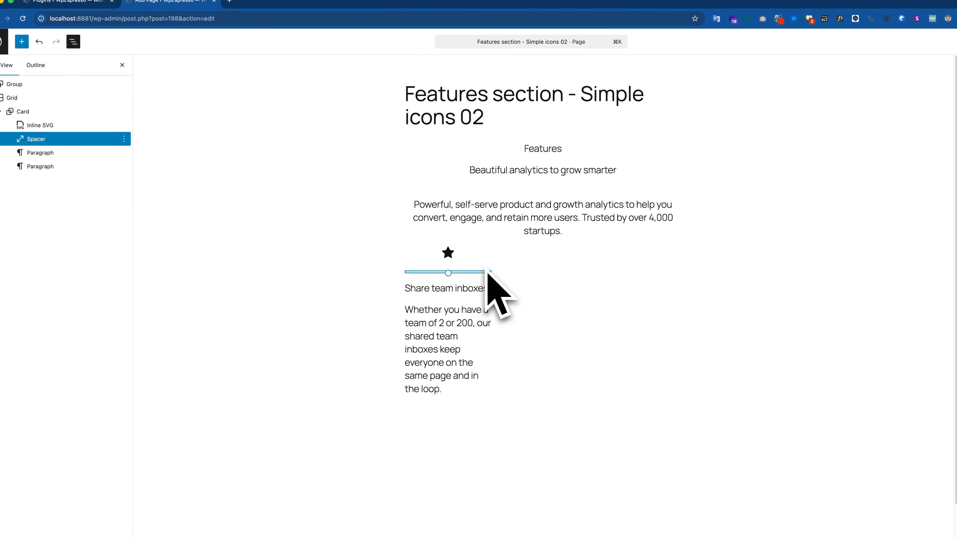
Set the Card group's block spacing to None
click(28, 111)
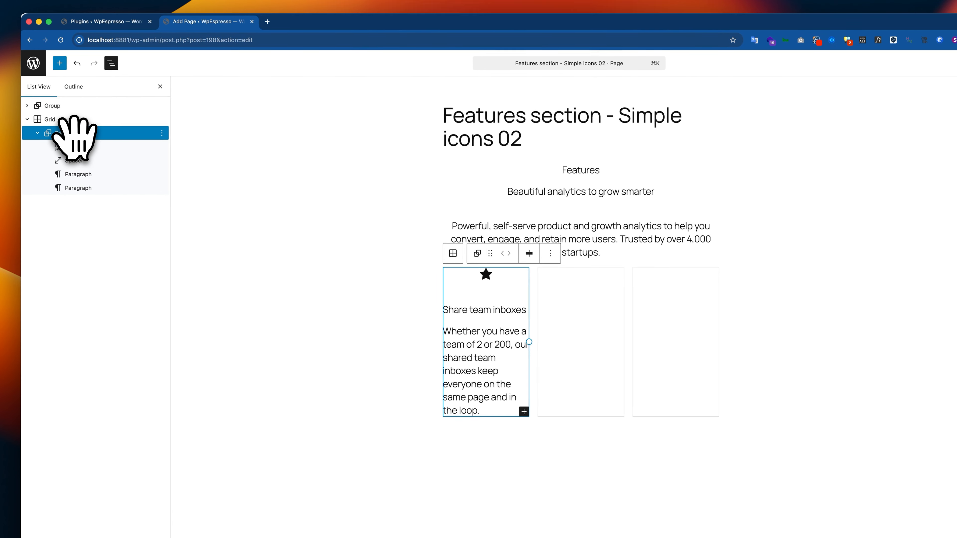
click(908, 133)
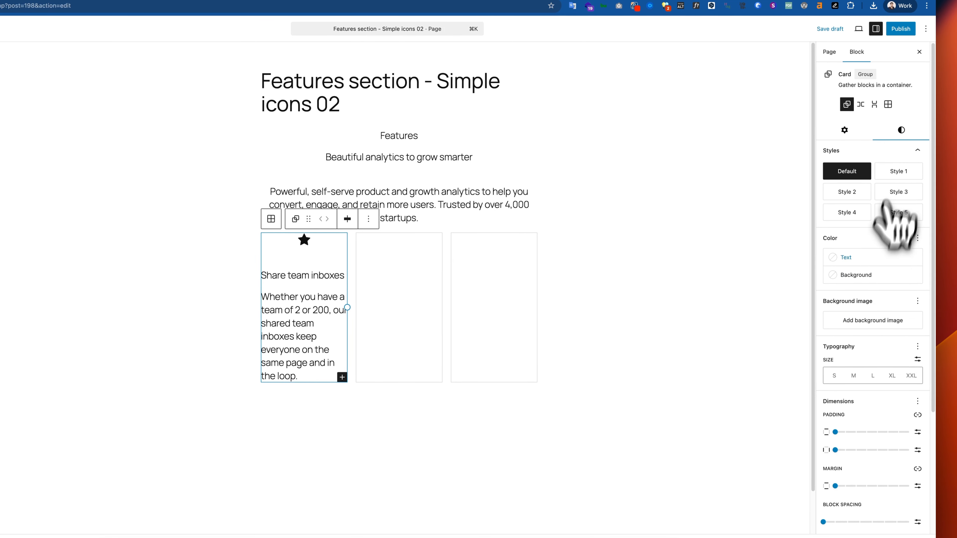
scroll(863, 418, down, 3)
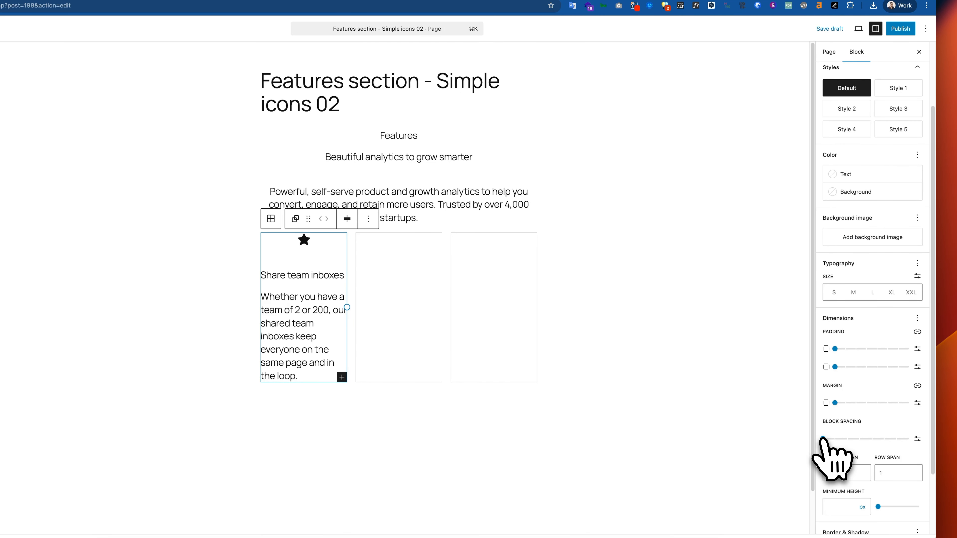
click(823, 438)
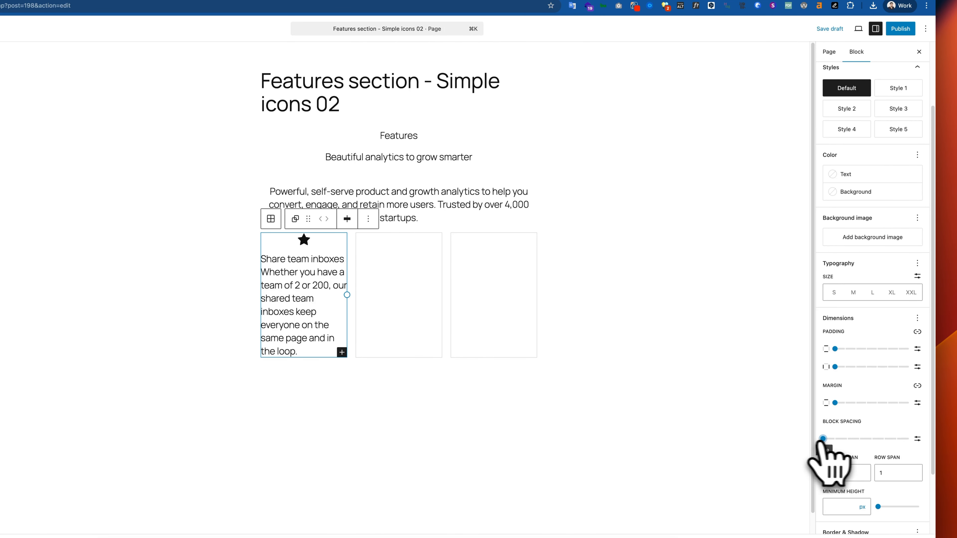
mouse_move(821, 442)
mouse_down()
mouse_move(849, 442)
mouse_move(826, 446)
mouse_up()
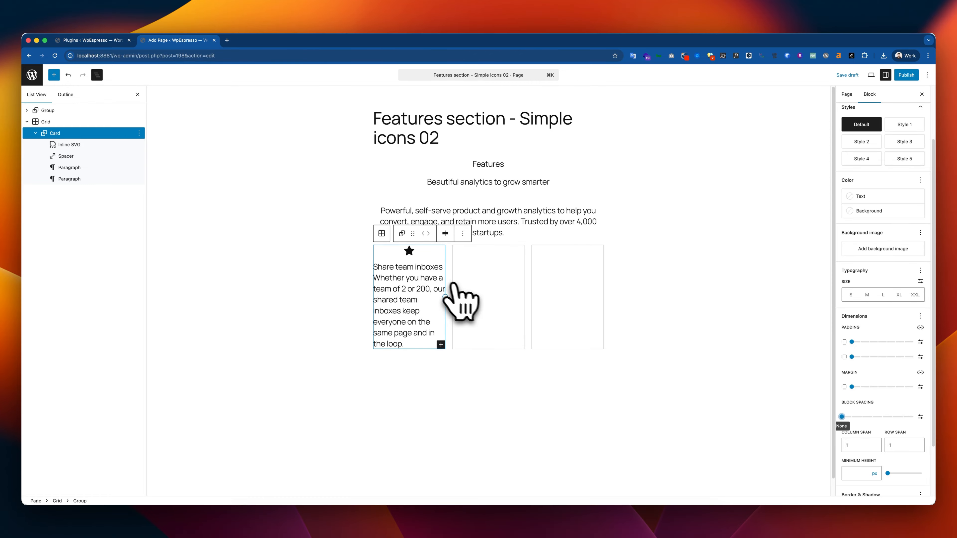
Following the Figma design, make the "Features" paragraph bold and set its size to Small
key(super+Tab)
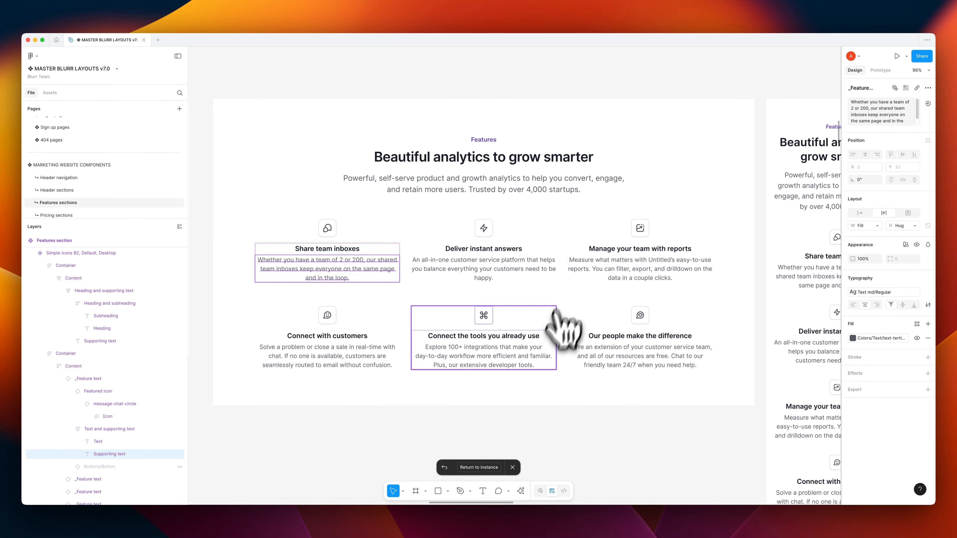
key(super+Tab)
key(super+Tab)
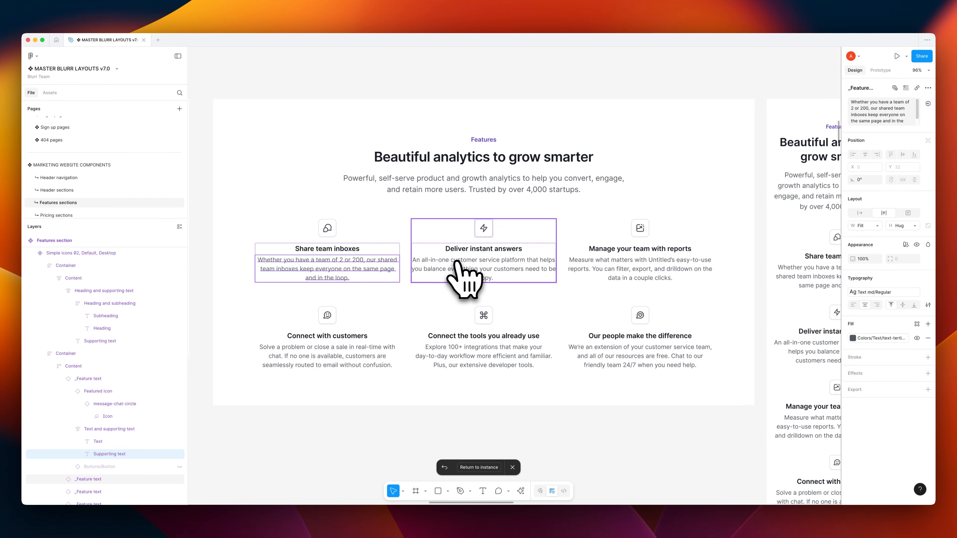
key(super+Tab)
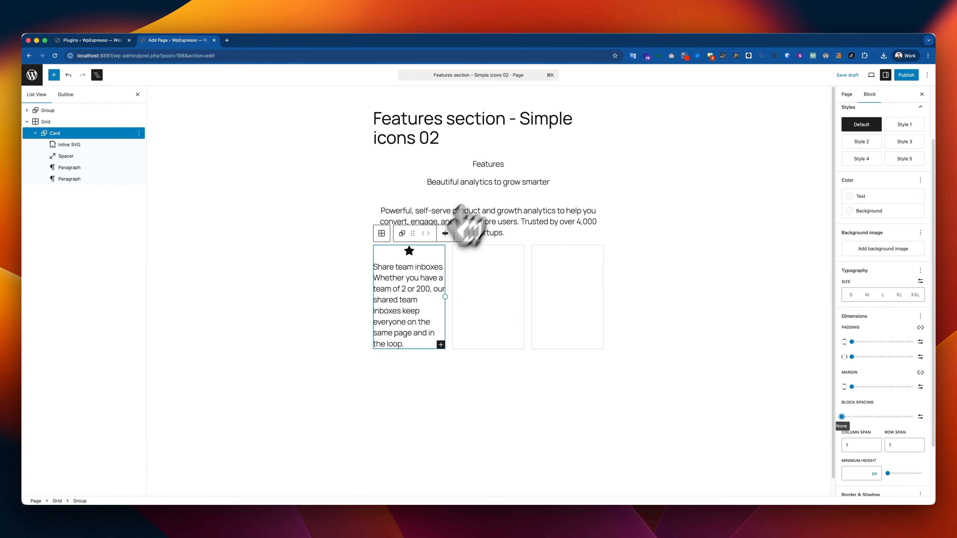
double_click(483, 165)
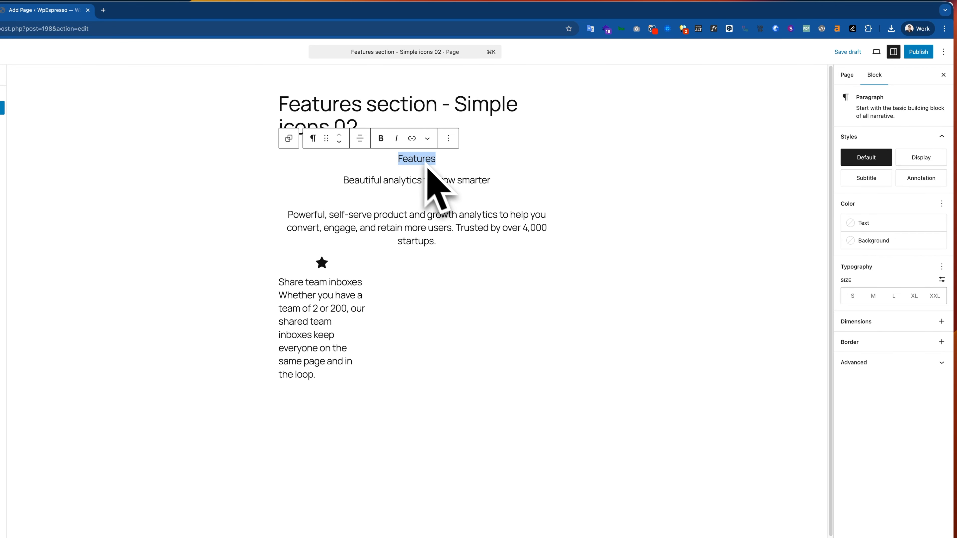
key(super+b)
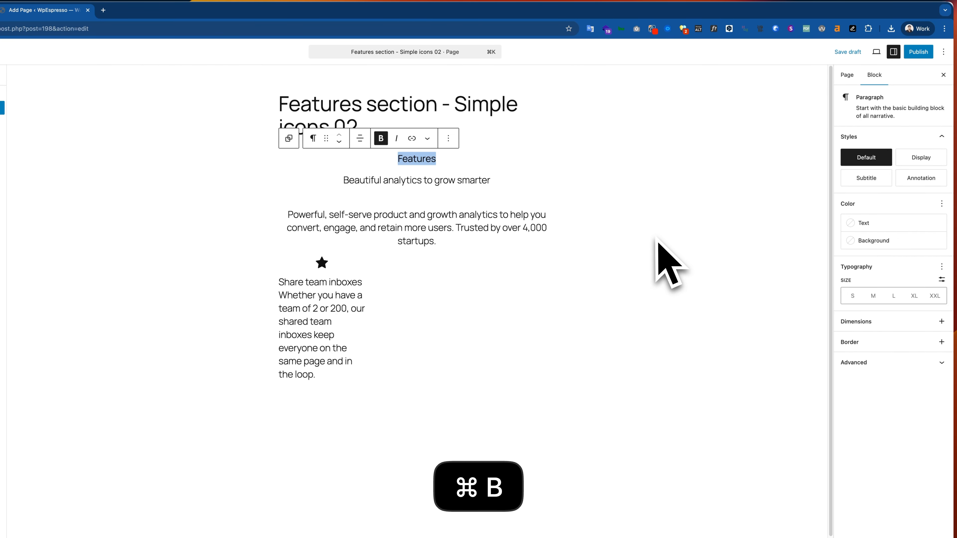
click(853, 296)
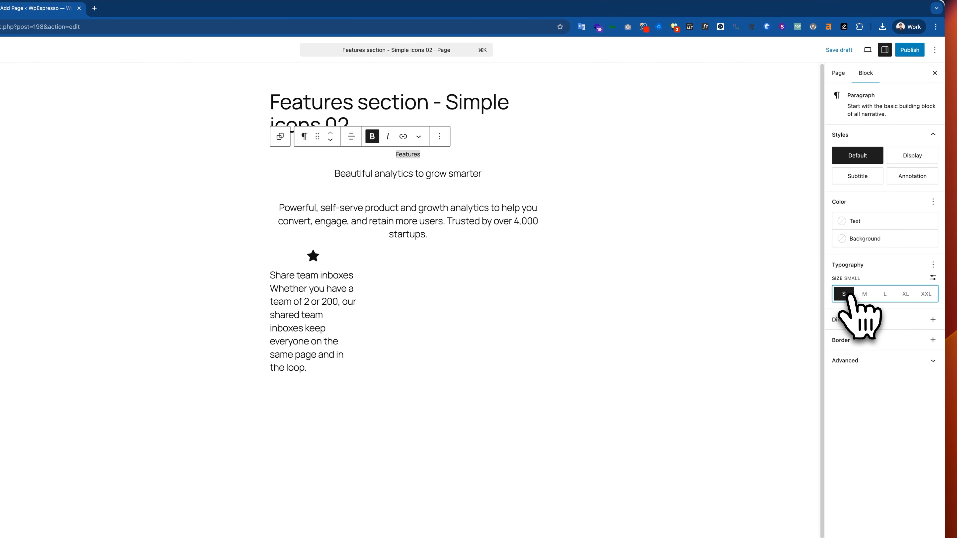
Make the "Beautiful analytics to grow smarter" paragraph bold at size Extra Large and compare it with the Figma heading
triple_click(435, 175)
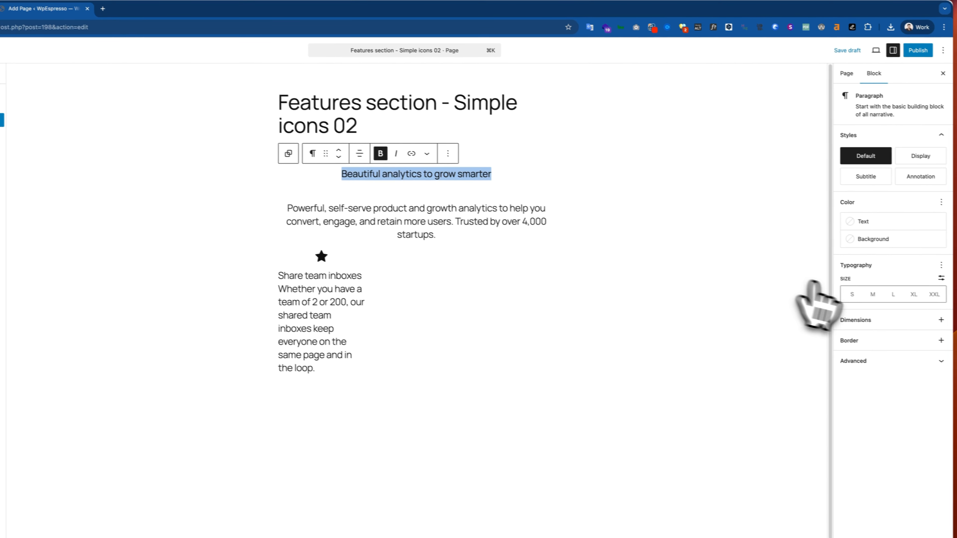
click(923, 296)
key(super+Tab)
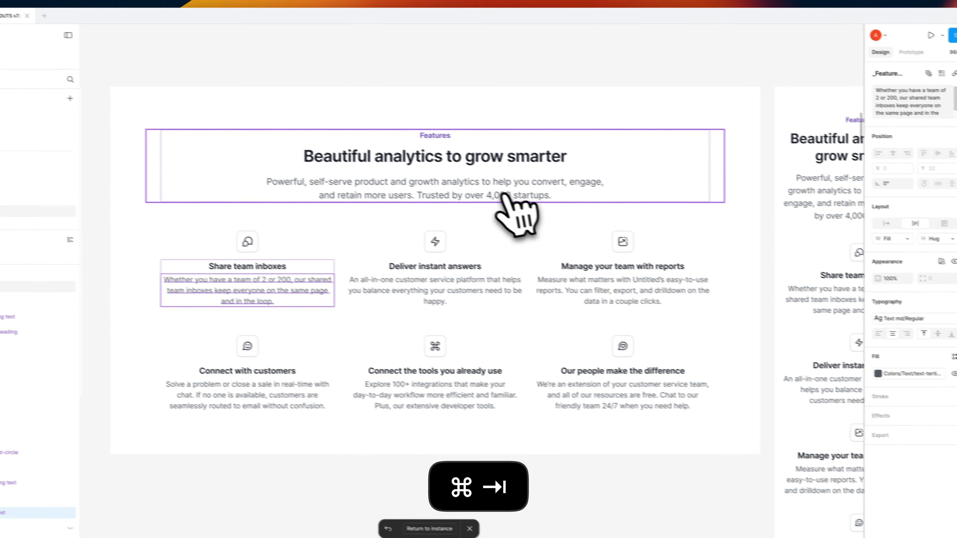
key(super+Tab)
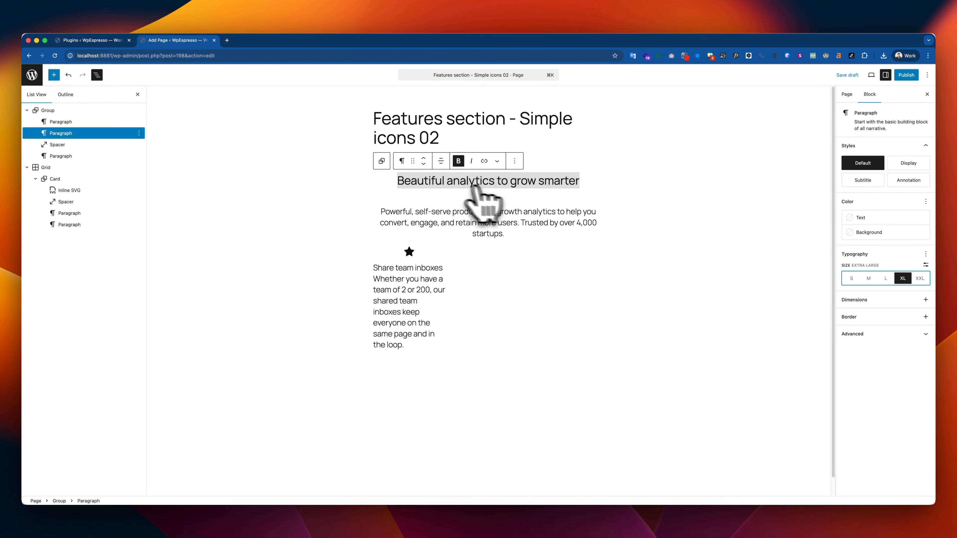
key(super+Tab)
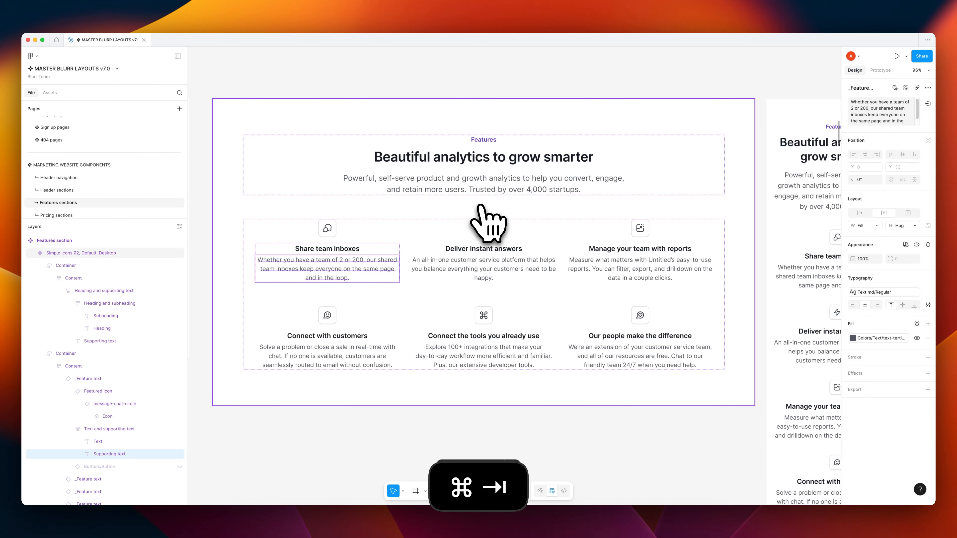
key(super+Tab)
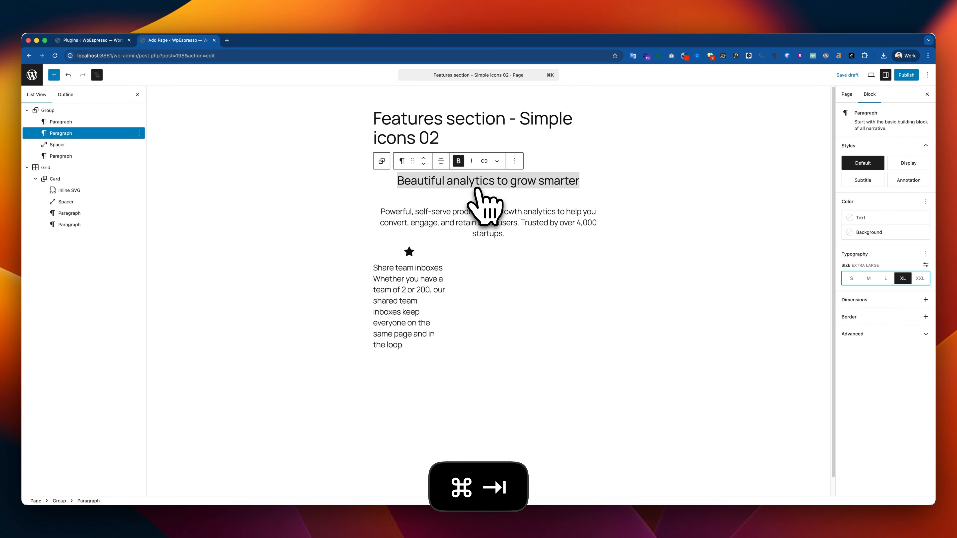
key(super+Tab)
key(super+Tab)
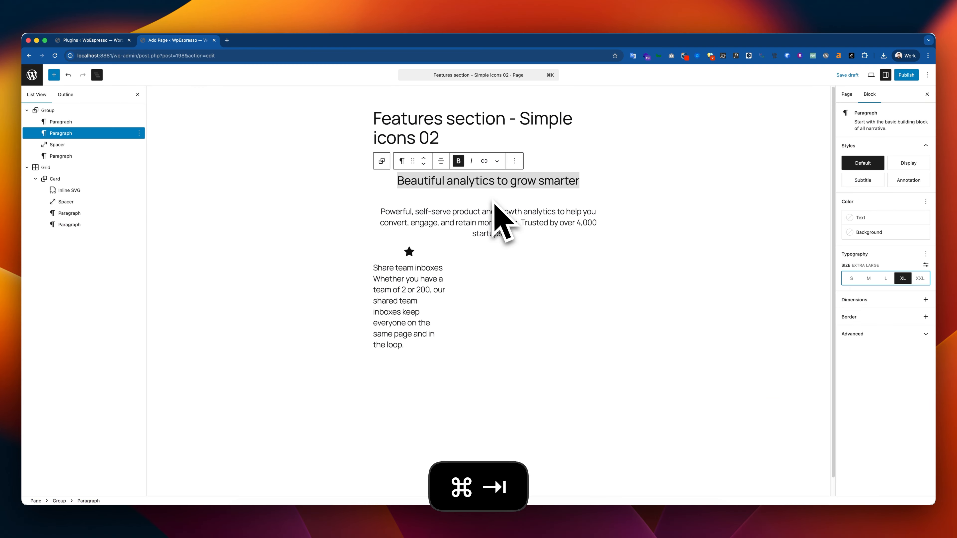
Set the block spacing of the Group holding the section's heading texts to None
click(489, 199)
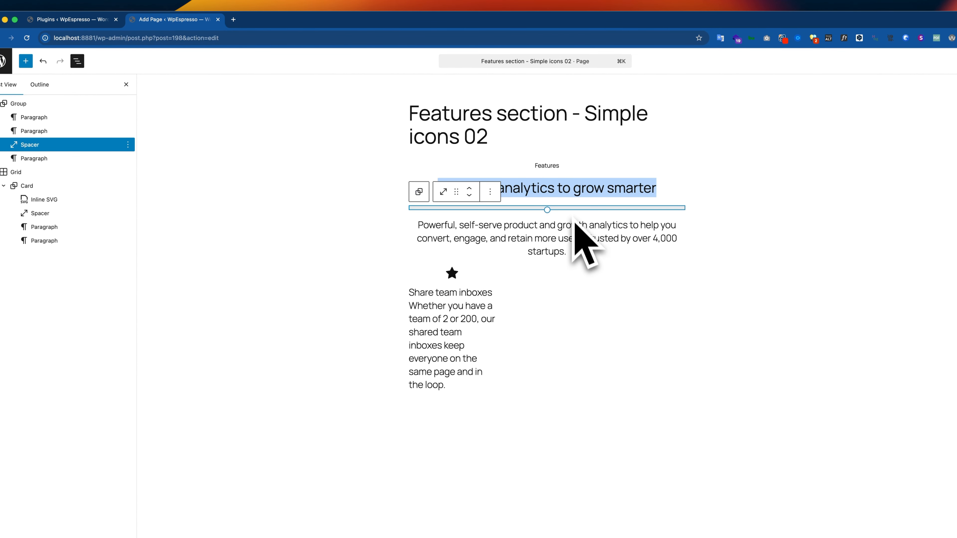
click(578, 167)
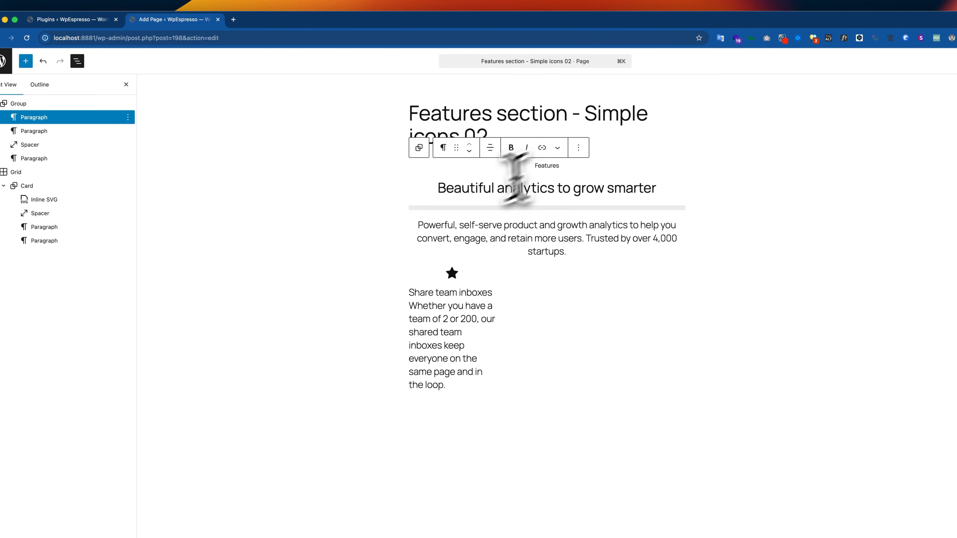
click(37, 103)
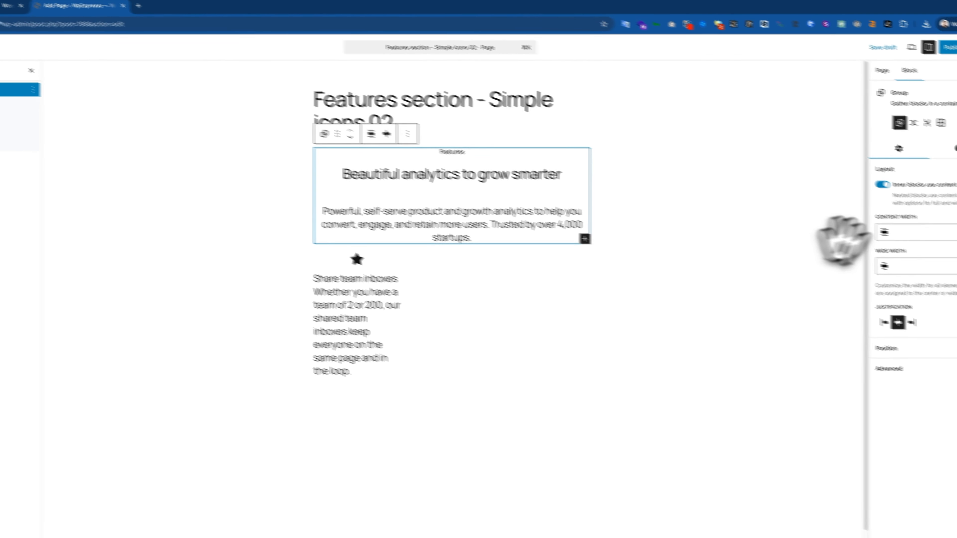
click(954, 148)
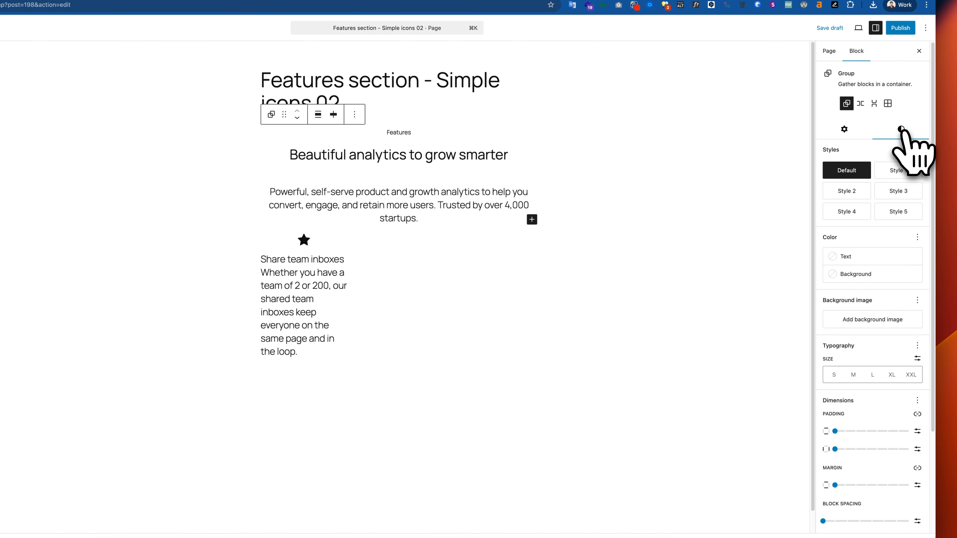
scroll(895, 264, down, 3)
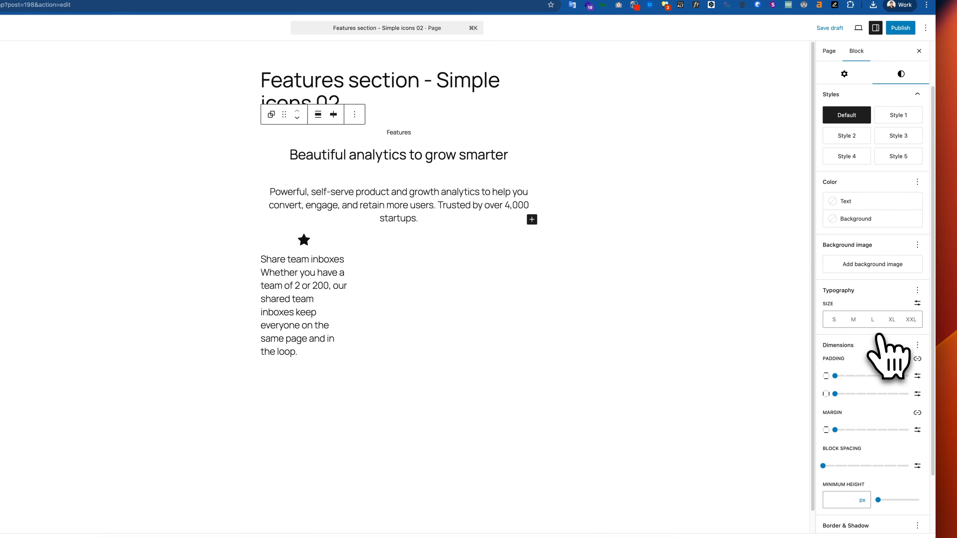
click(829, 462)
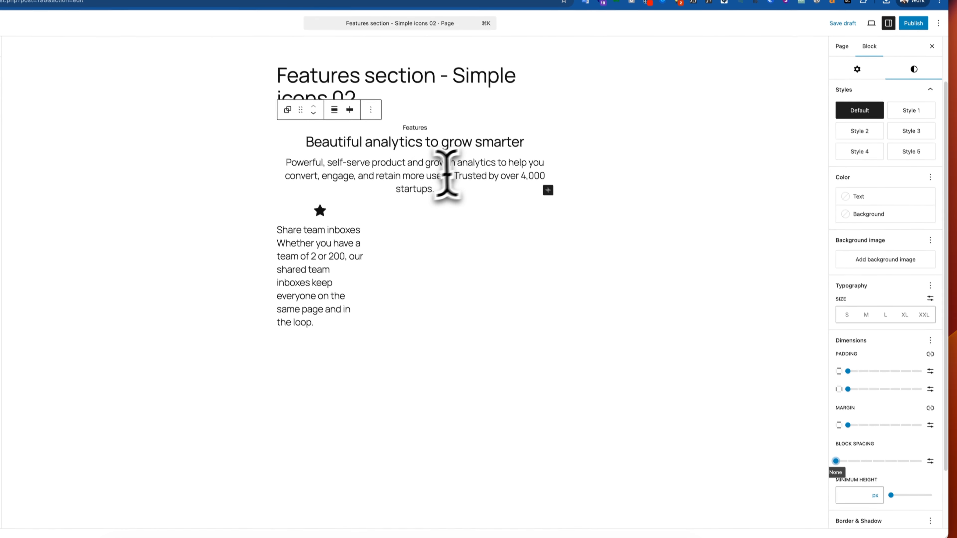
Set the size of the "Powerful, self-serve product and growth analytics…" paragraph to Medium
triple_click(428, 199)
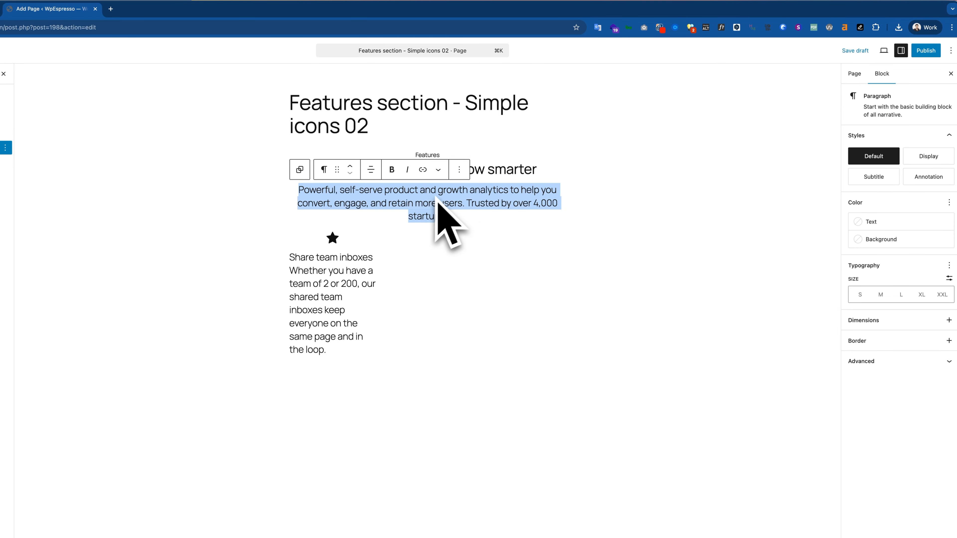
click(860, 295)
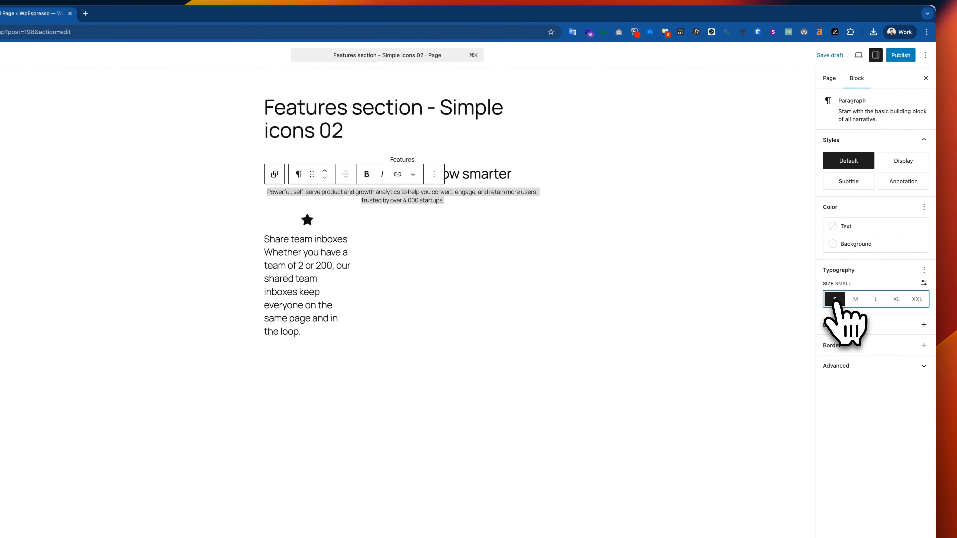
click(855, 299)
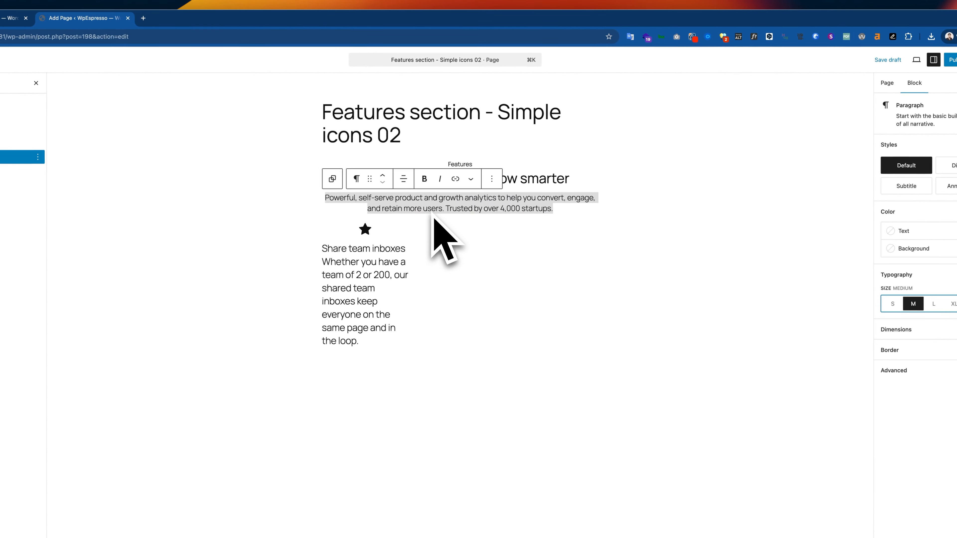
Set the size of the "Powerful, self-serve product and growth analytics…" paragraph to Large and check it against the Figma design
click(875, 299)
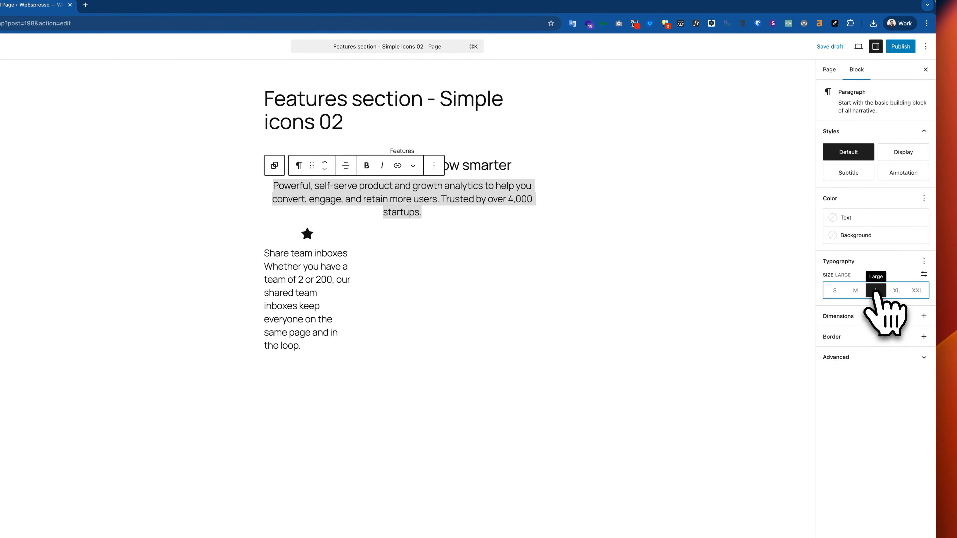
key(super+Tab)
key(super+Tab)
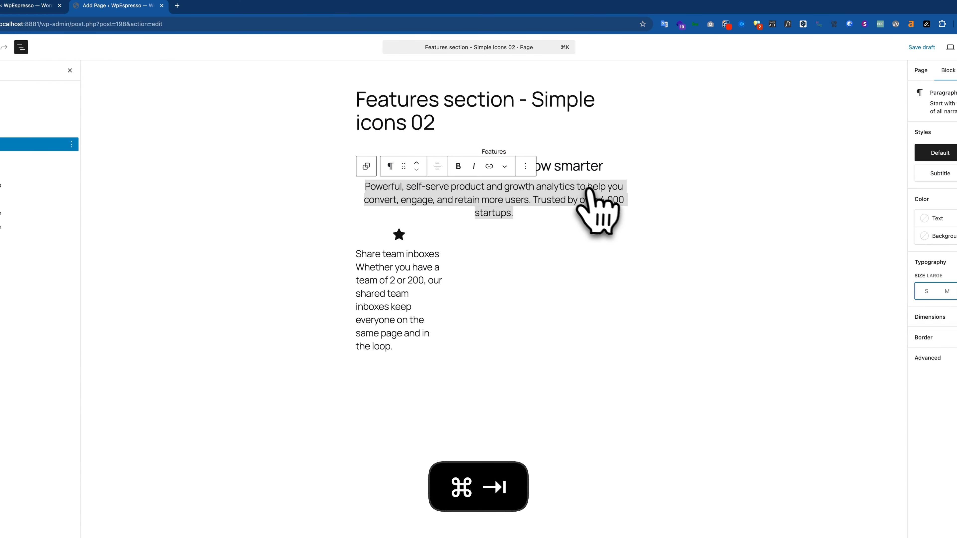
click(432, 245)
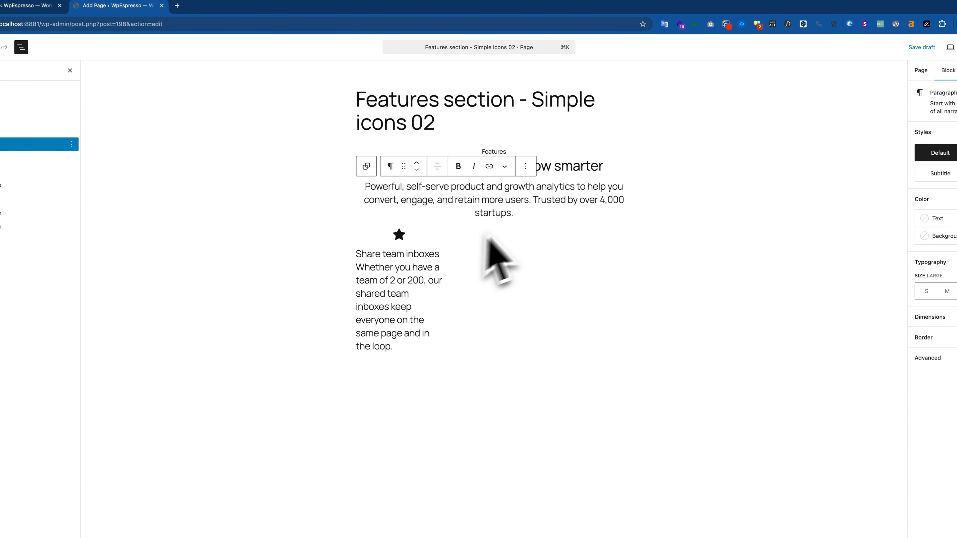
click(412, 271)
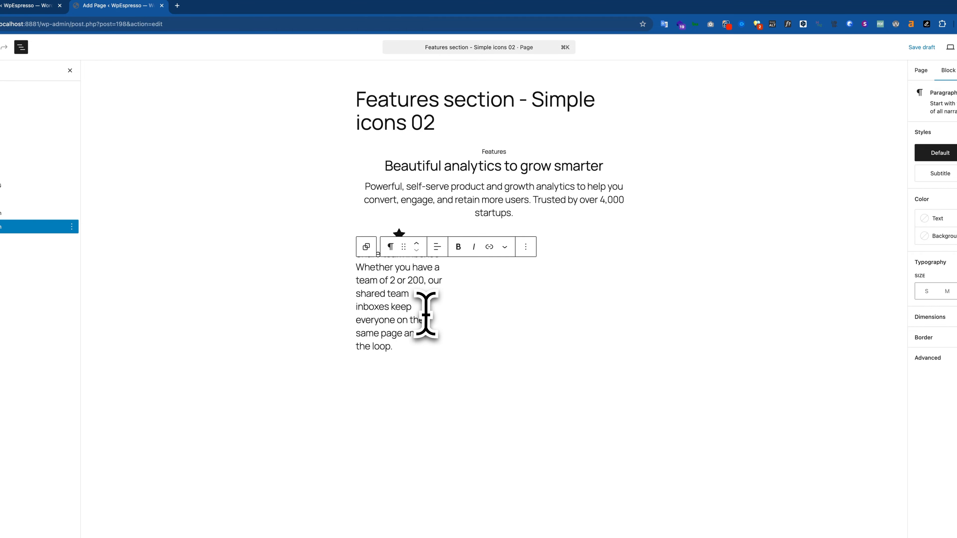
click(416, 236)
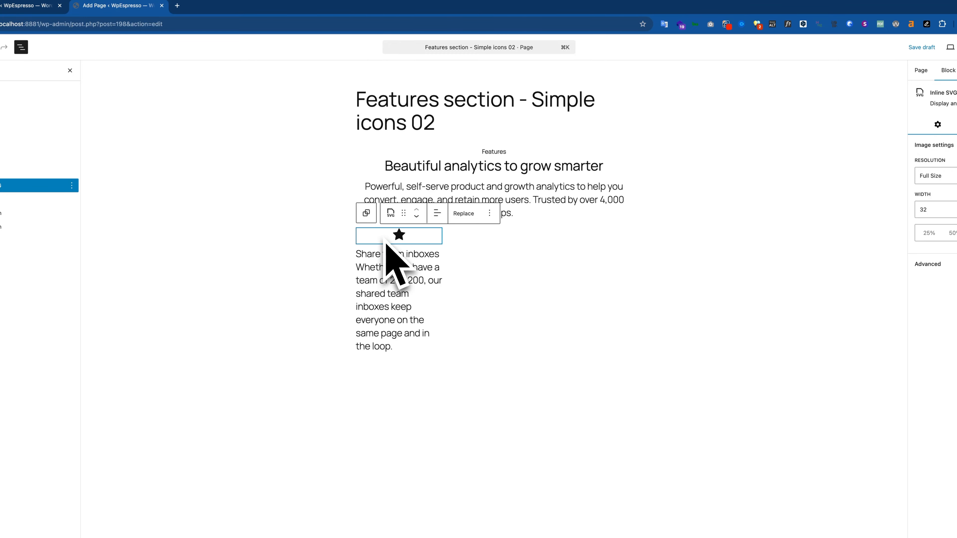
click(449, 253)
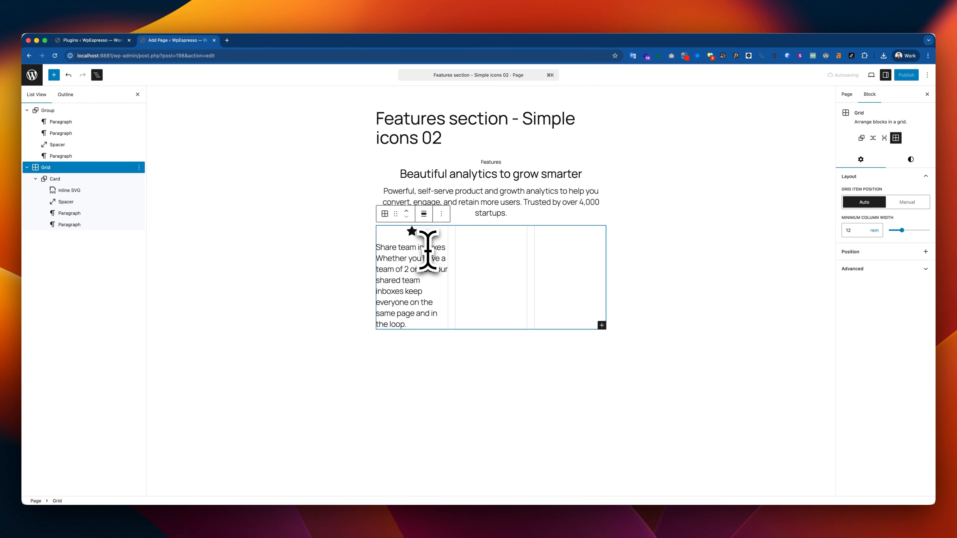
Make the card title "Share team inboxes" bold and set its size to Medium
triple_click(426, 248)
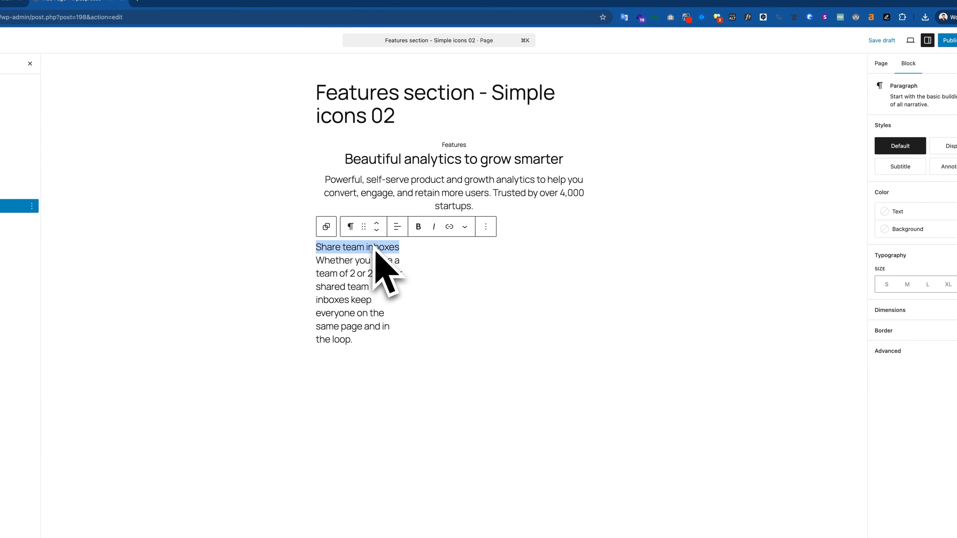
key(super+b)
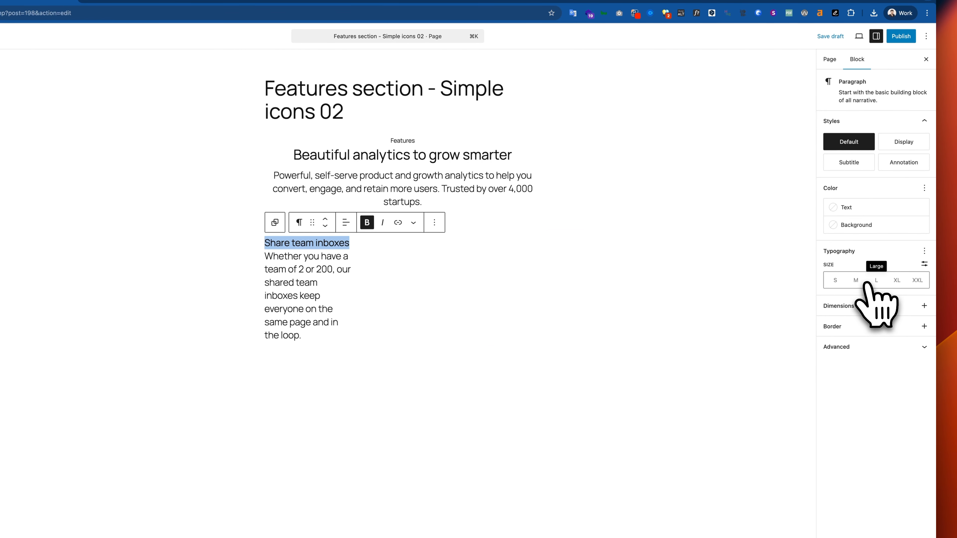
click(865, 282)
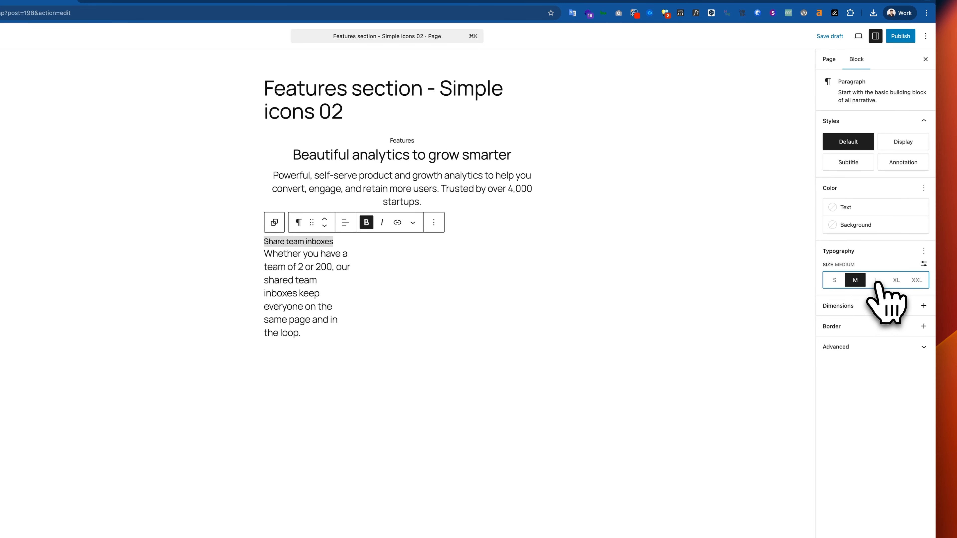
click(875, 281)
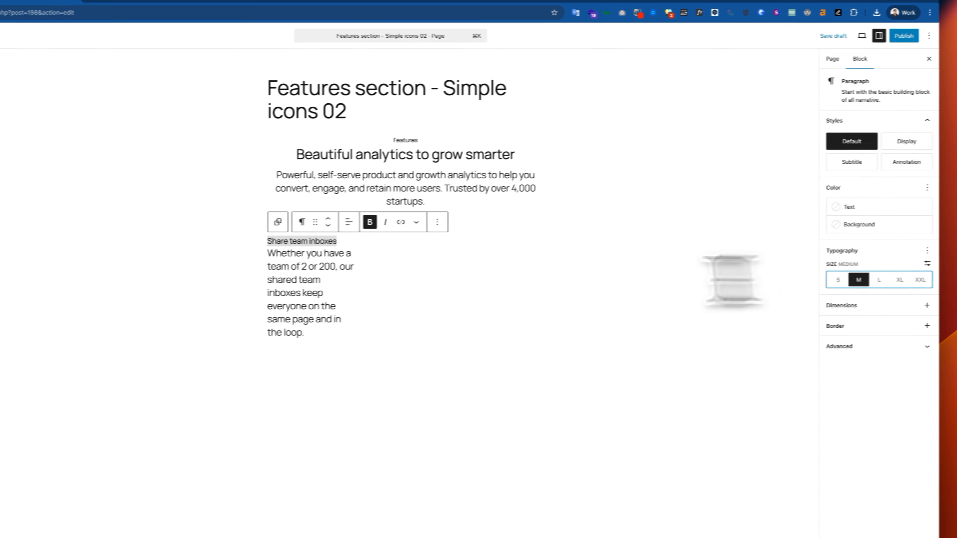
Set the size of the card's "Whether you have a team of 2 or 200…" description paragraph to Small
double_click(305, 280)
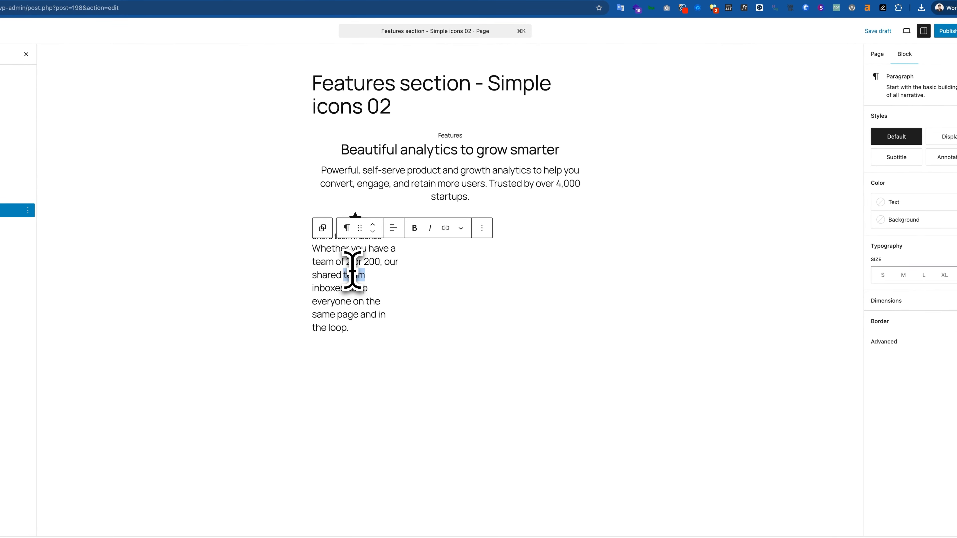
triple_click(352, 270)
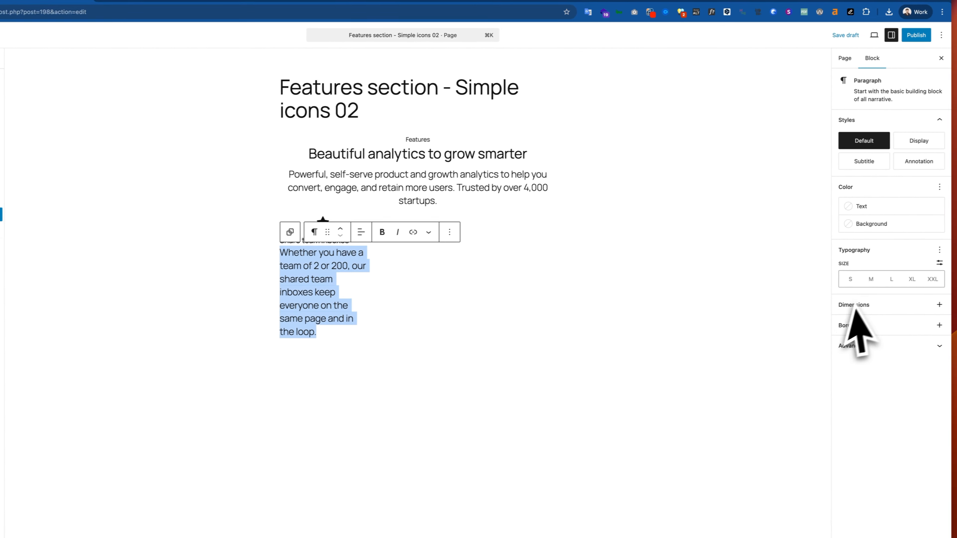
click(883, 275)
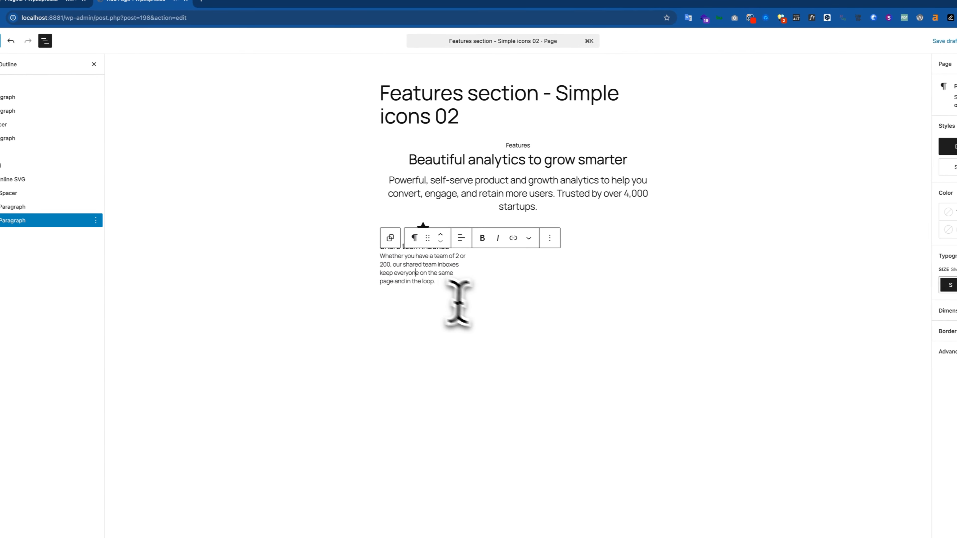
click(347, 295)
Center-align the card's description and its "Share team inboxes" title, and compare the card with the Figma design
triple_click(450, 247)
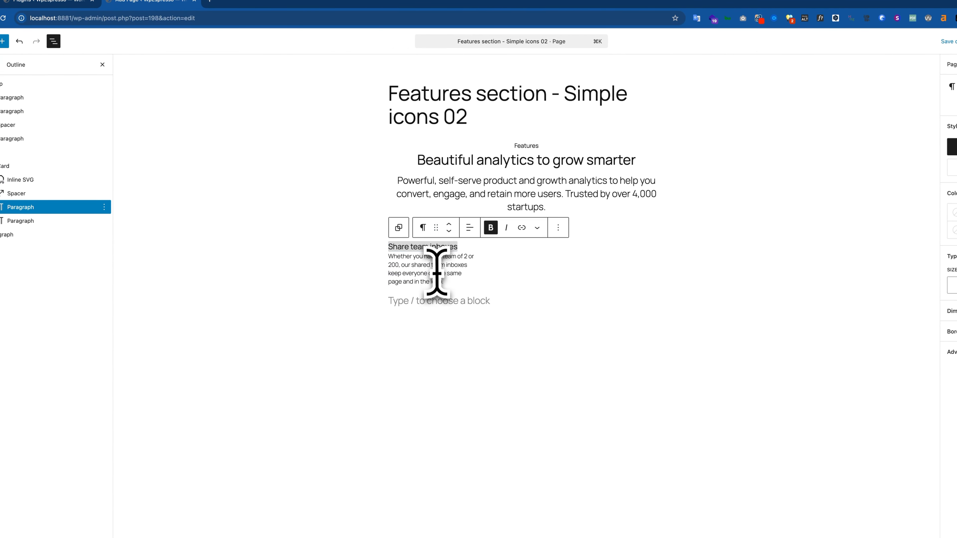
click(451, 279)
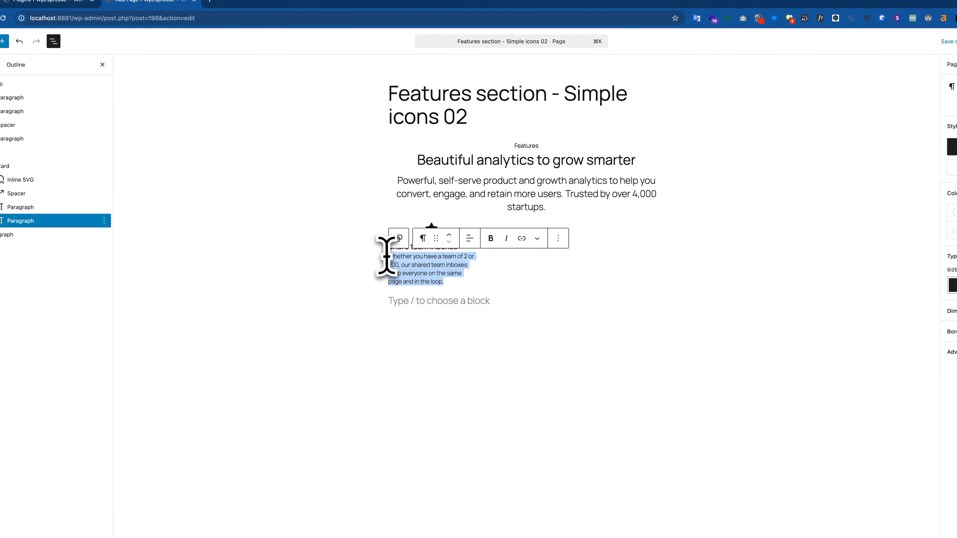
click(494, 282)
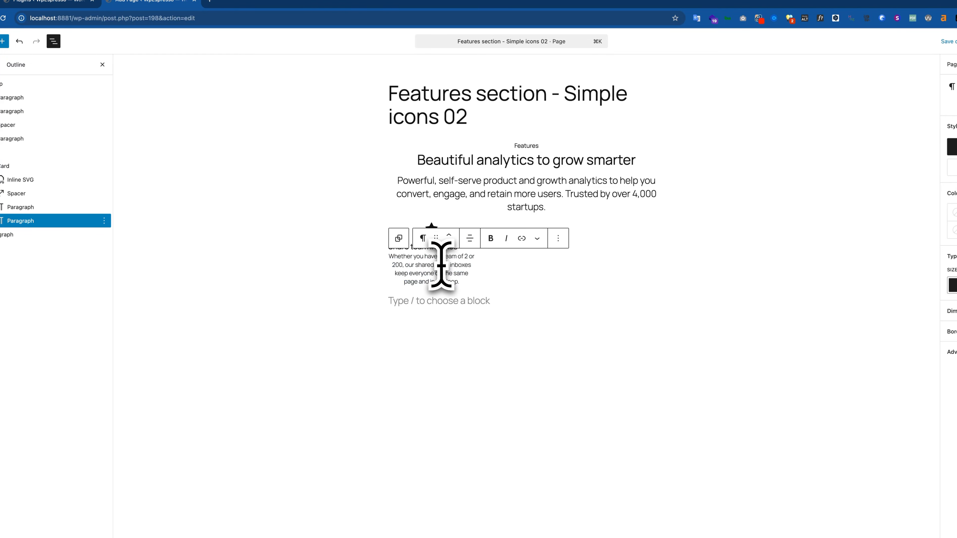
click(496, 266)
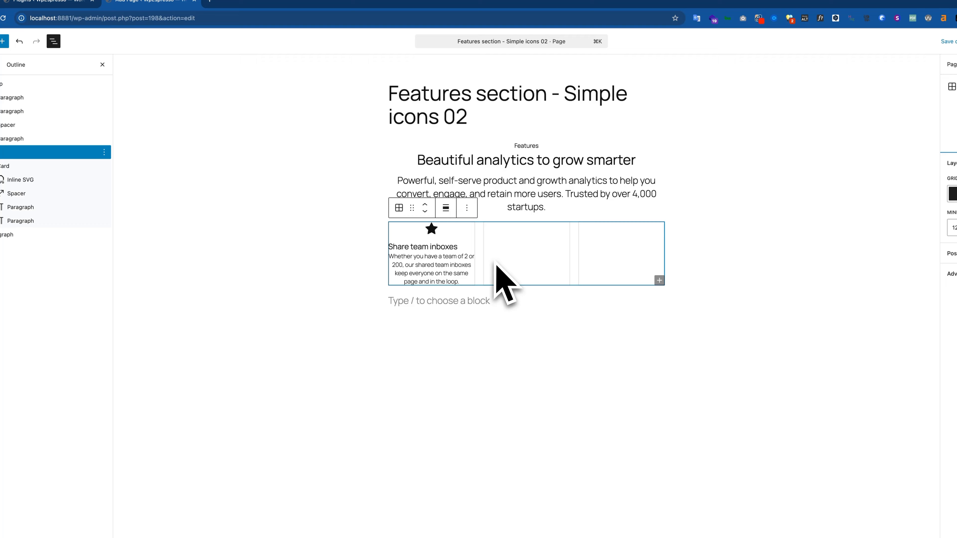
triple_click(444, 247)
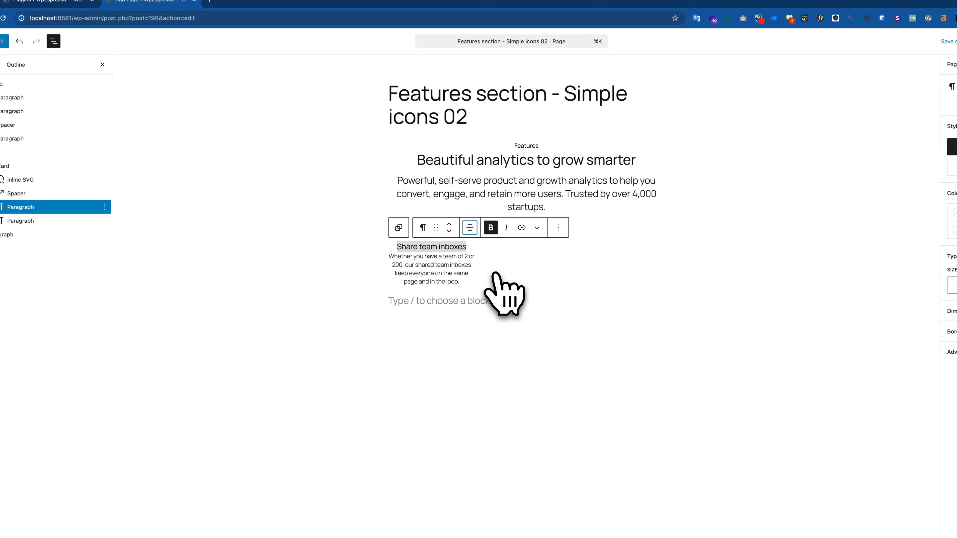
click(446, 204)
key(super+Tab)
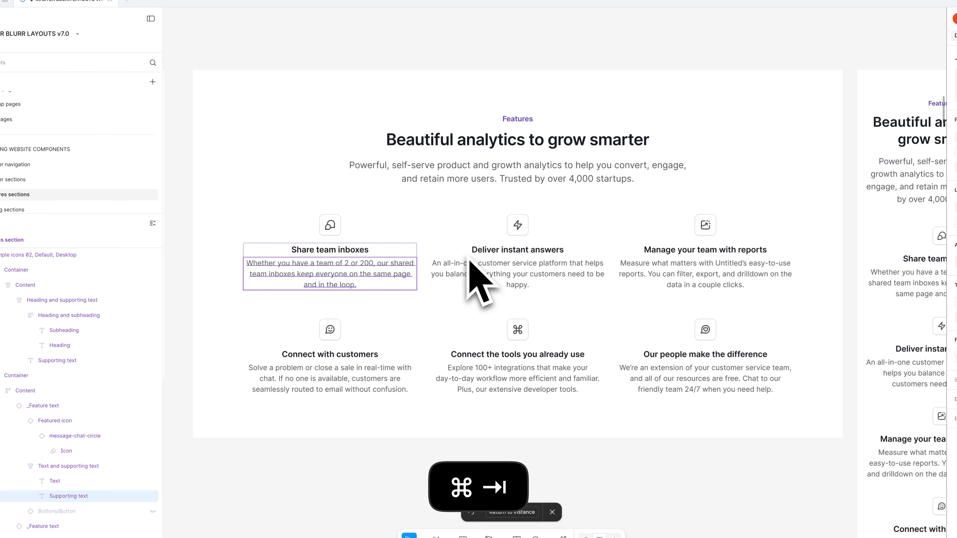
key(super+Tab)
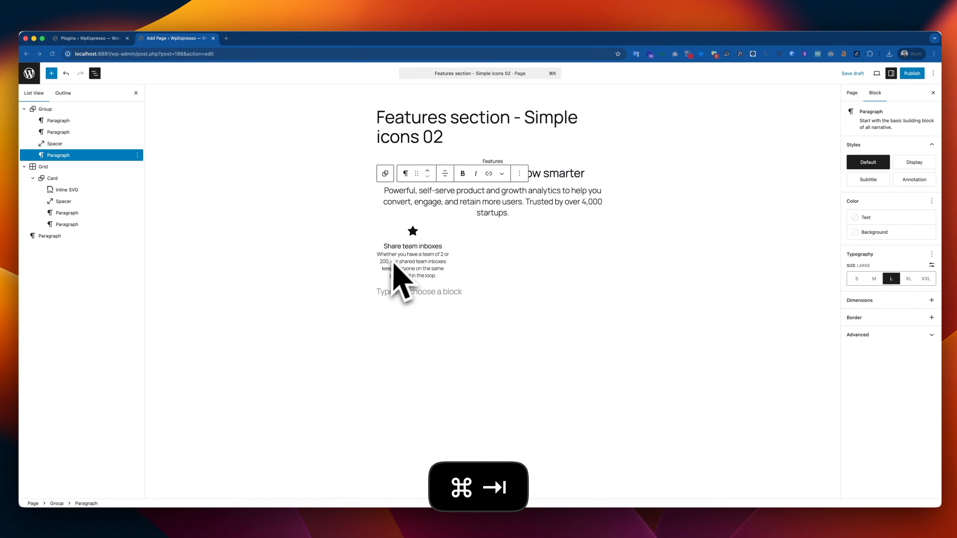
key(super+Tab)
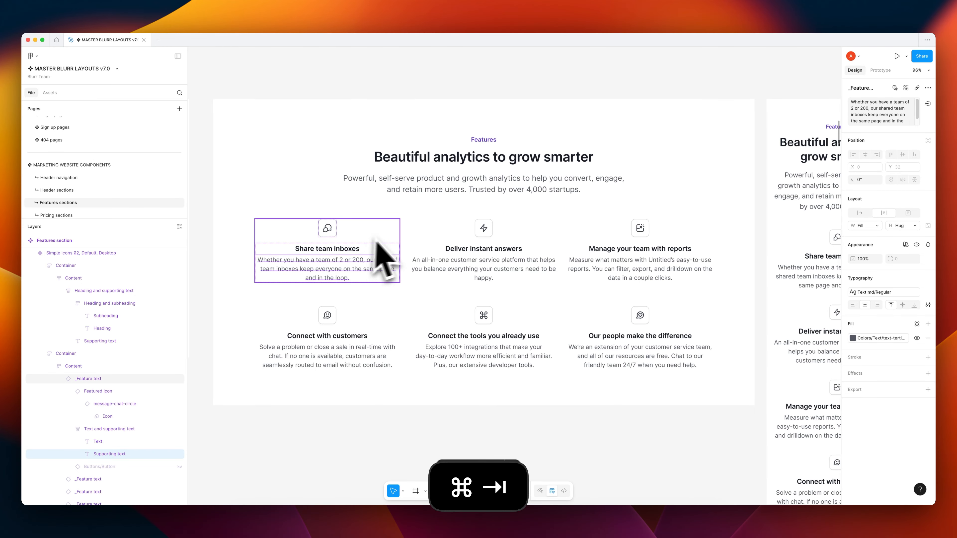
key(super+Tab)
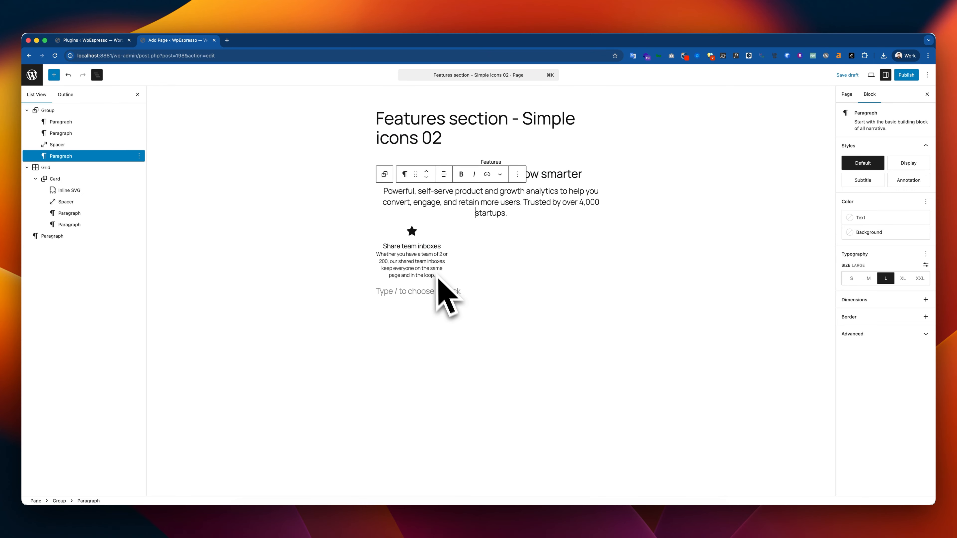
Delete the empty paragraph below the Grid, select the Card group and check the card arrangement in the Figma design
click(452, 291)
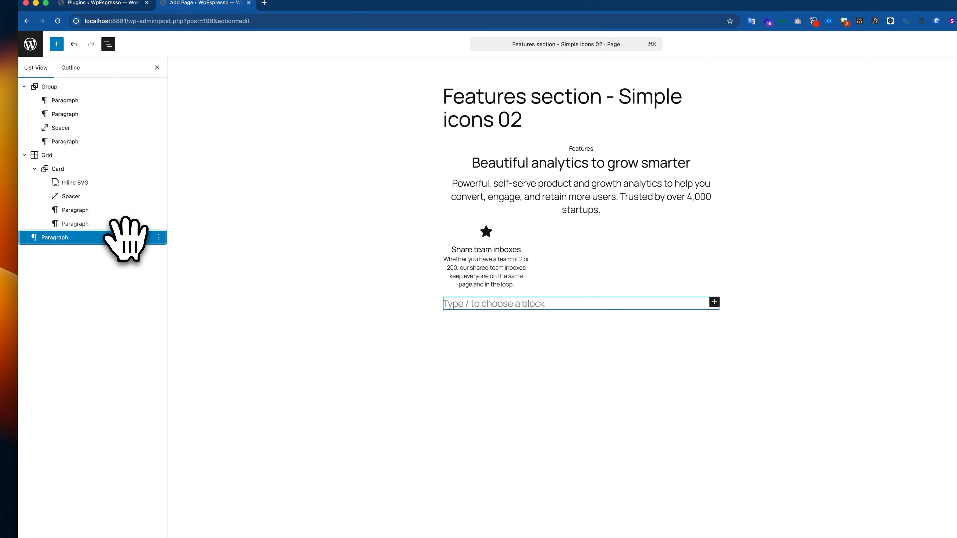
key(super+BackSpace)
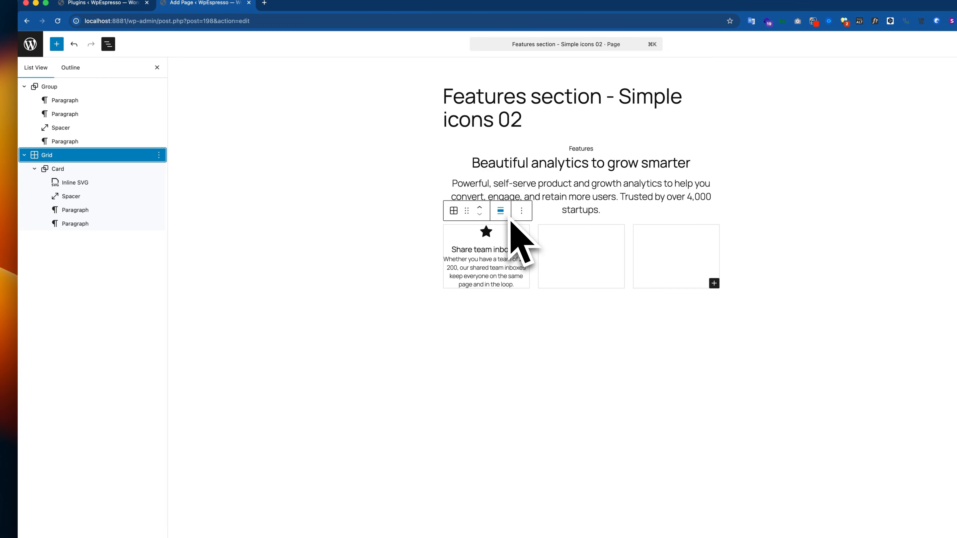
click(78, 182)
click(75, 170)
key(super+Tab)
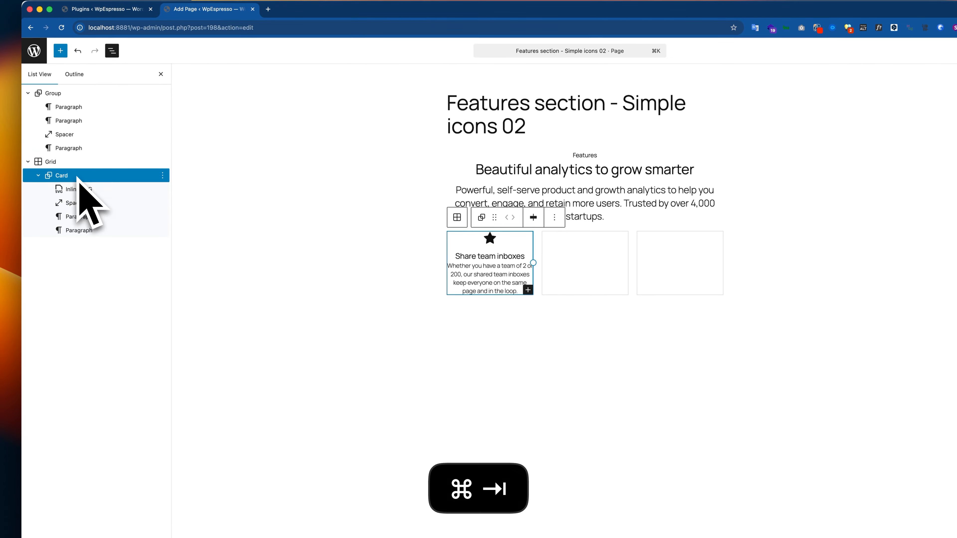
key(super+Tab)
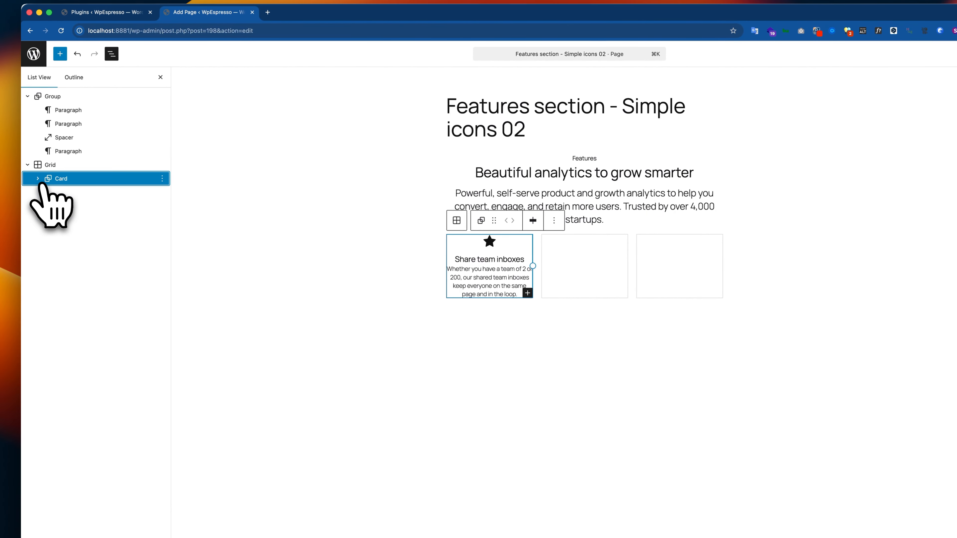
Duplicate the Card group five times so that the Grid holds six feature cards
key(super+d)
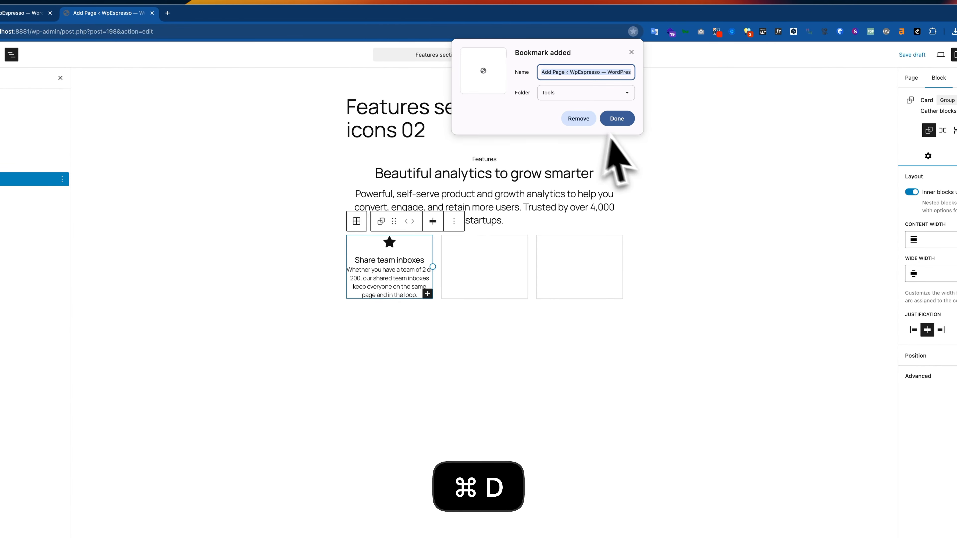
click(587, 120)
click(19, 178)
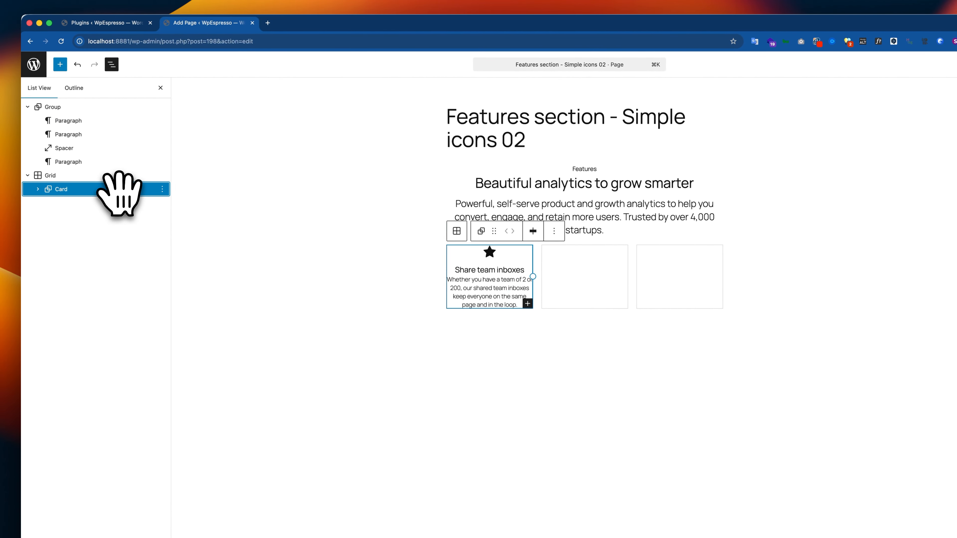
key(super+shift+d)
key(super+shift+d)
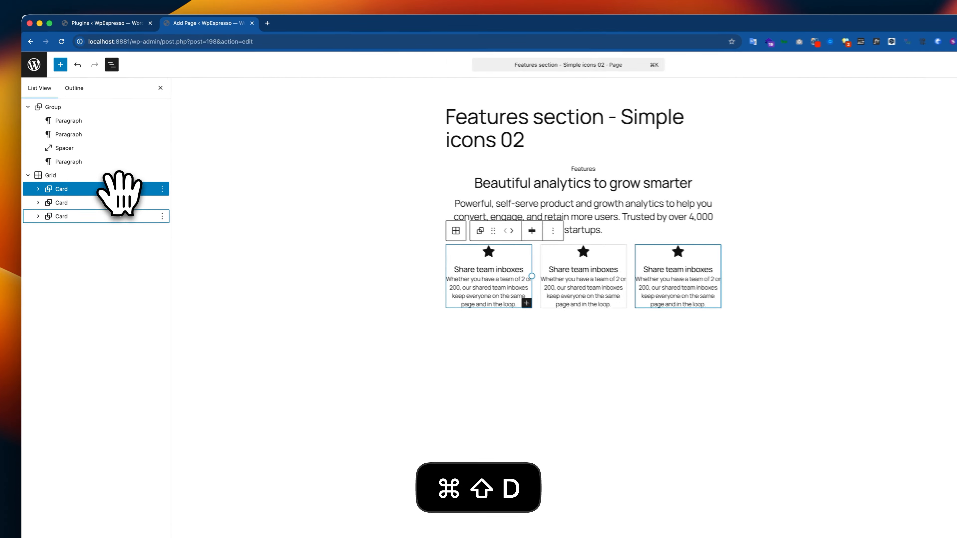
key(super+shift+d)
key(super+shift+d)
key(super+shift+d)
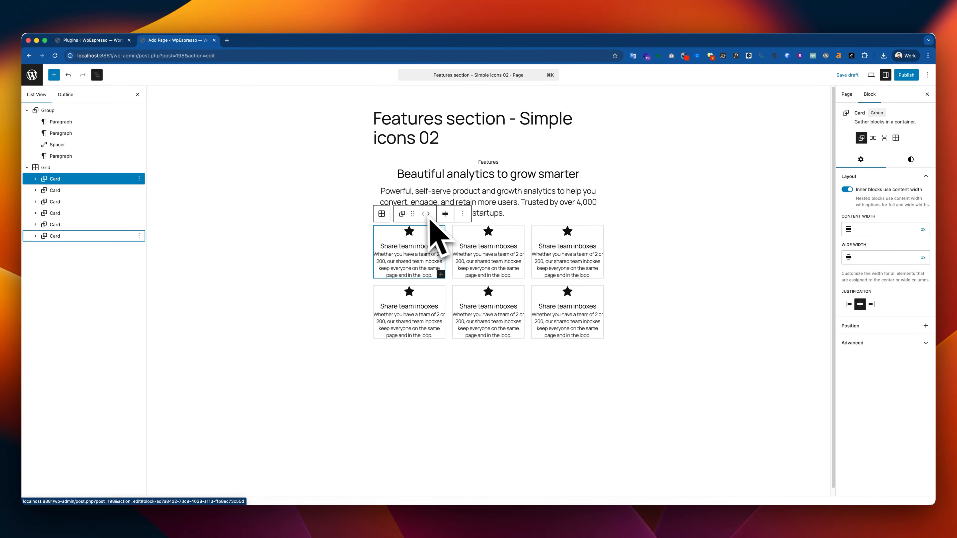
Set the Grid to Wide width with Manual item position in 3 columns, and compare it with the Figma layout
click(53, 167)
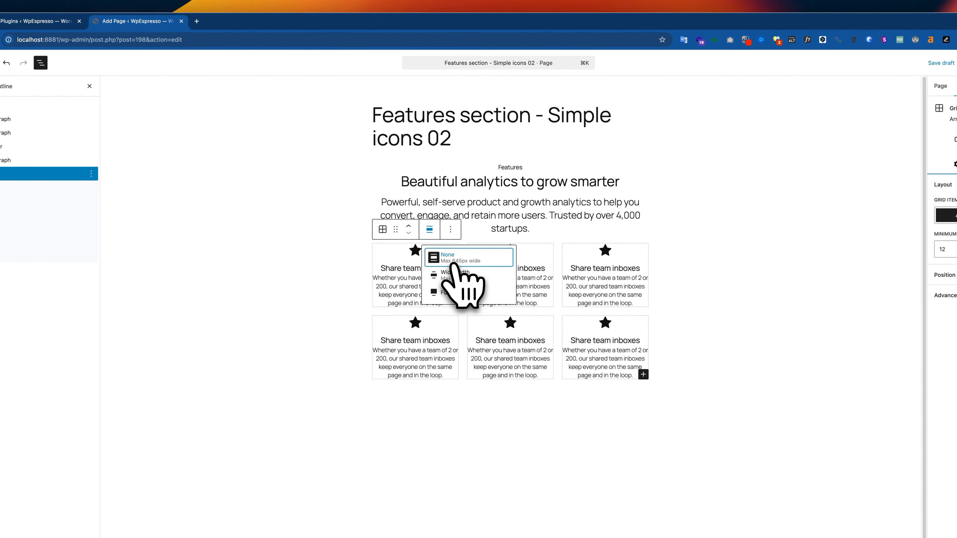
click(459, 279)
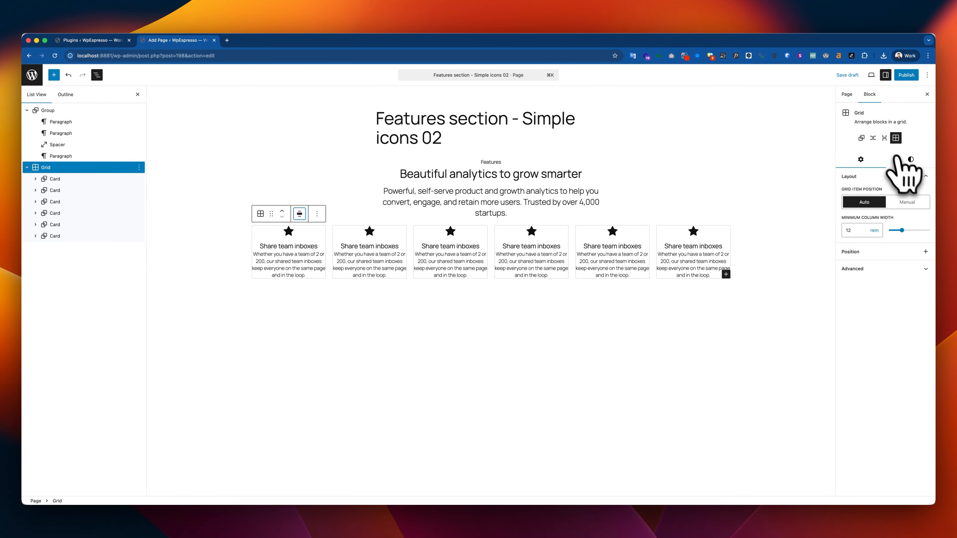
click(905, 203)
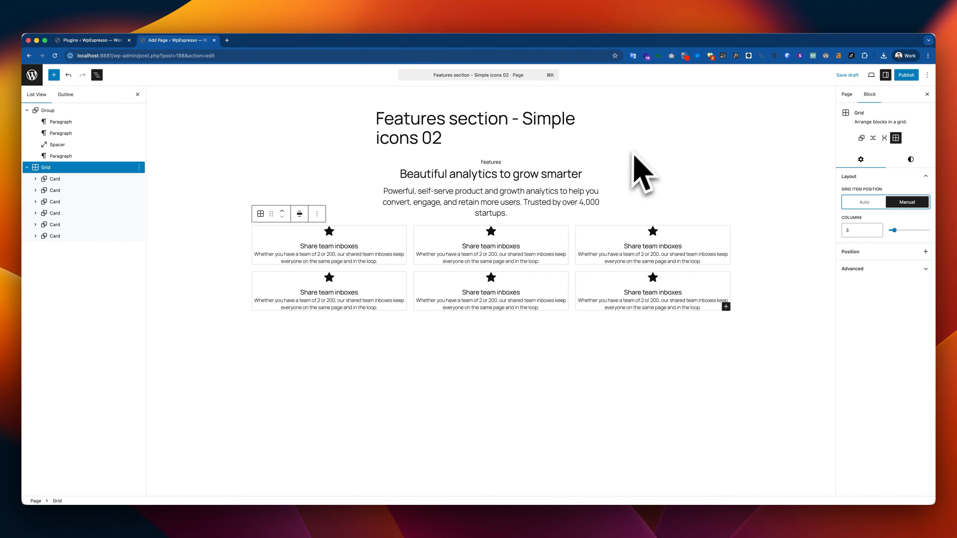
key(super+Tab)
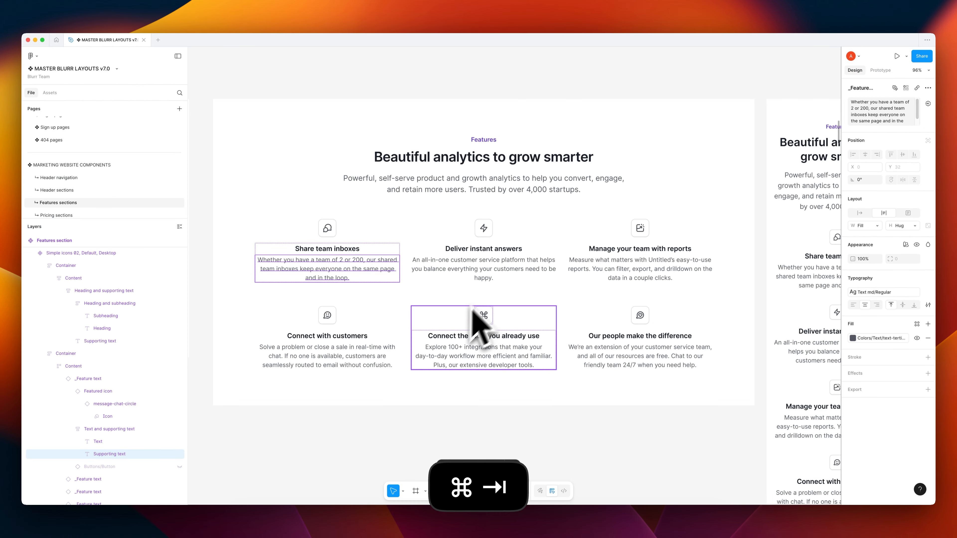
key(super+Tab)
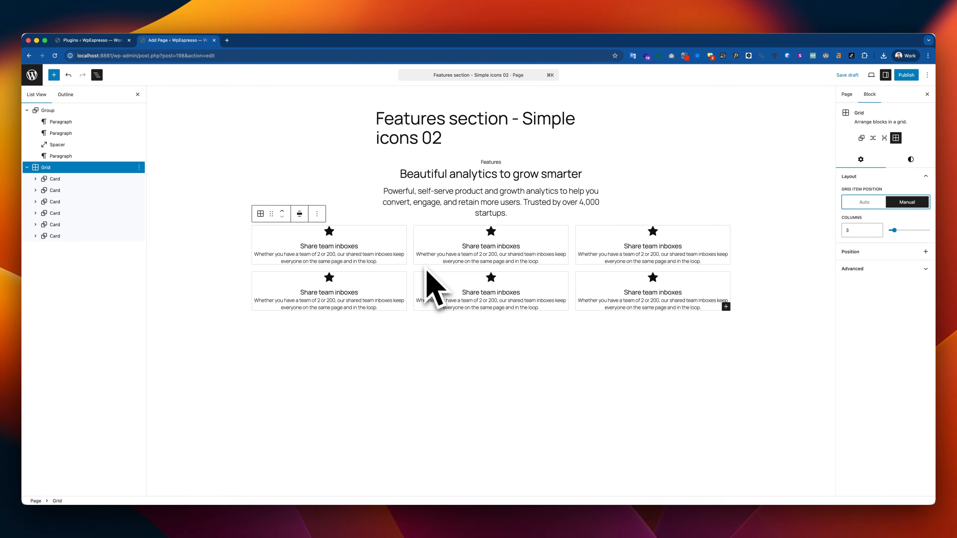
key(super+Tab)
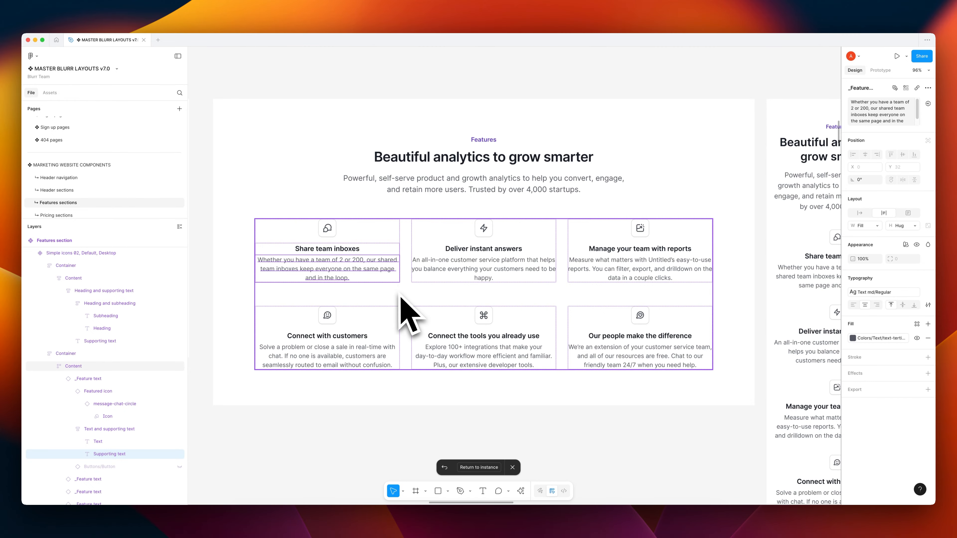
Return to the WordPress editor and set the Grid's block spacing to Regular
key(super+Tab)
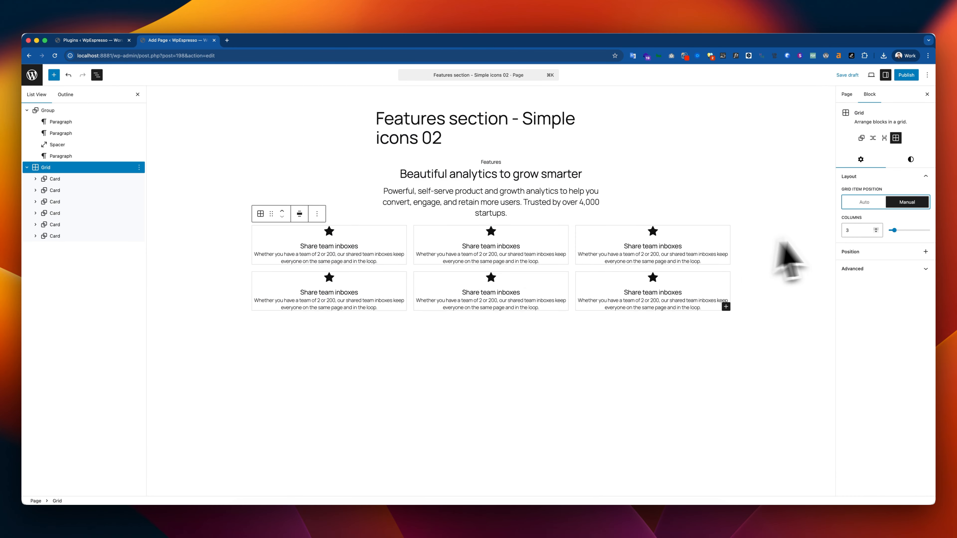
click(911, 159)
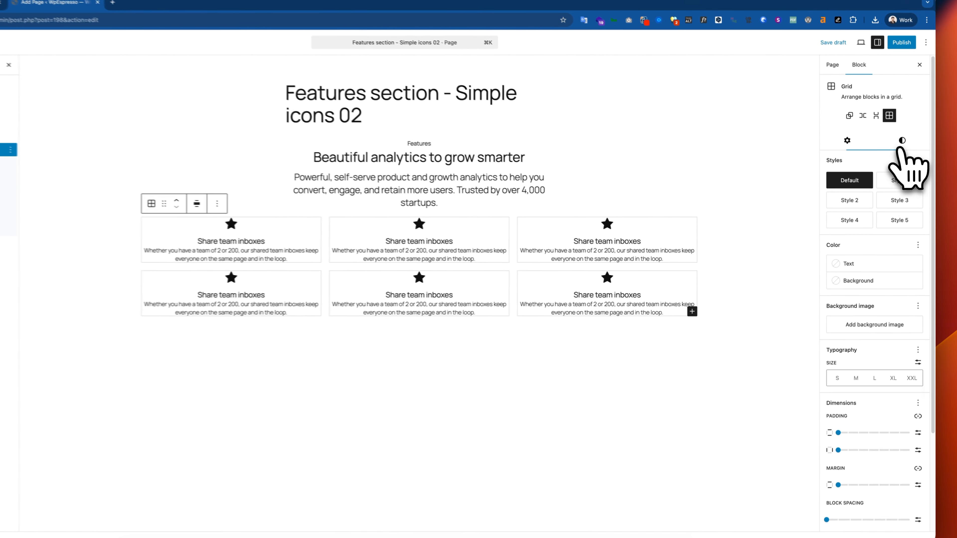
scroll(895, 326, down, 3)
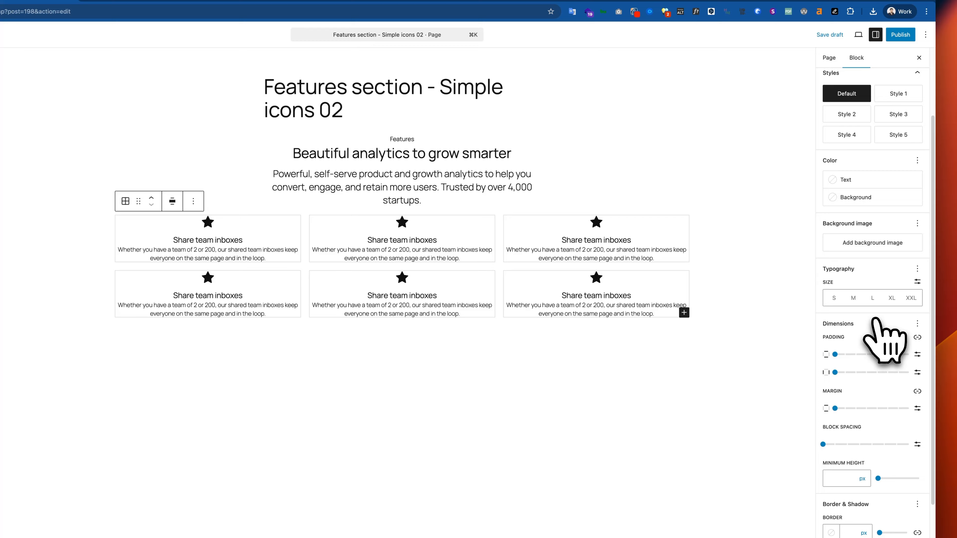
scroll(873, 320, down, 2)
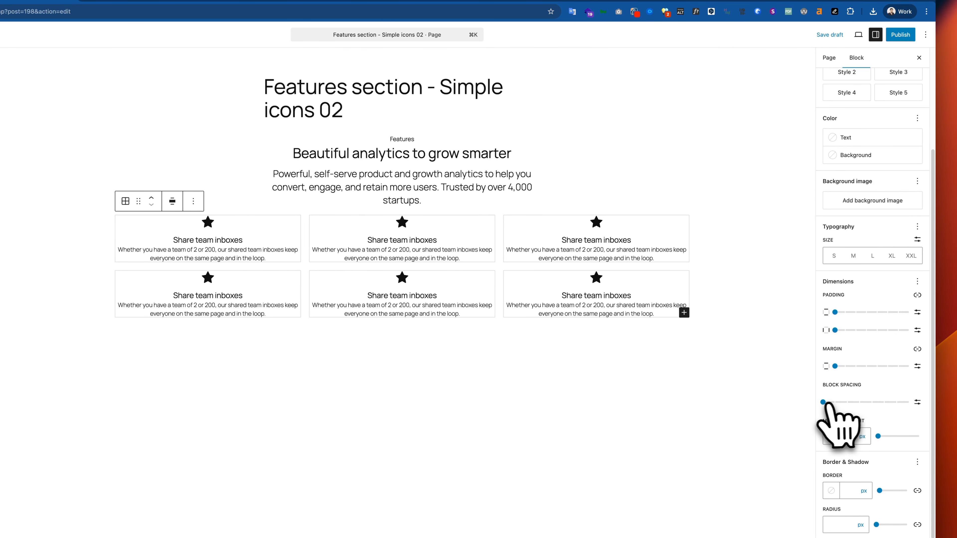
drag(825, 403, 874, 406)
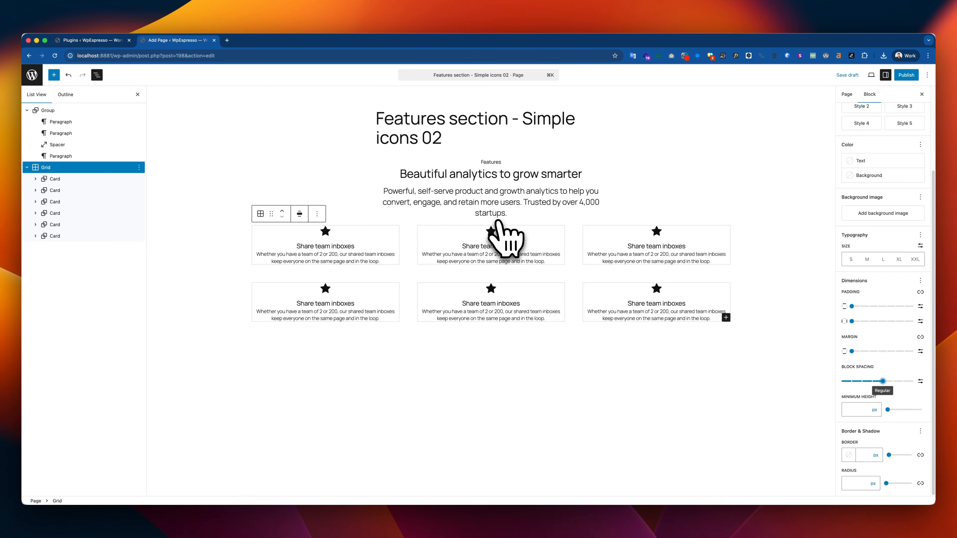
Insert a Spacer between the header Group and the Grid, switch its height to em units and reduce it to a small gap
click(521, 211)
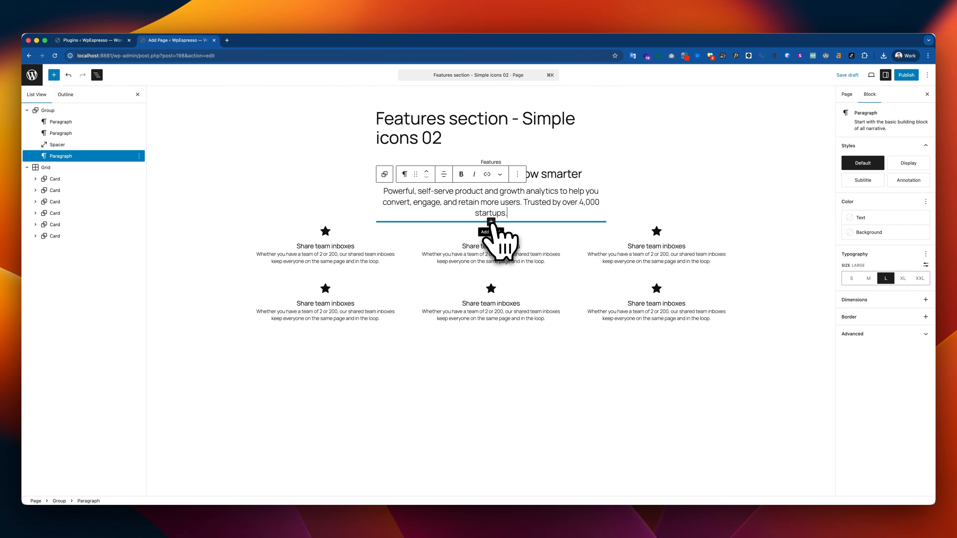
click(491, 222)
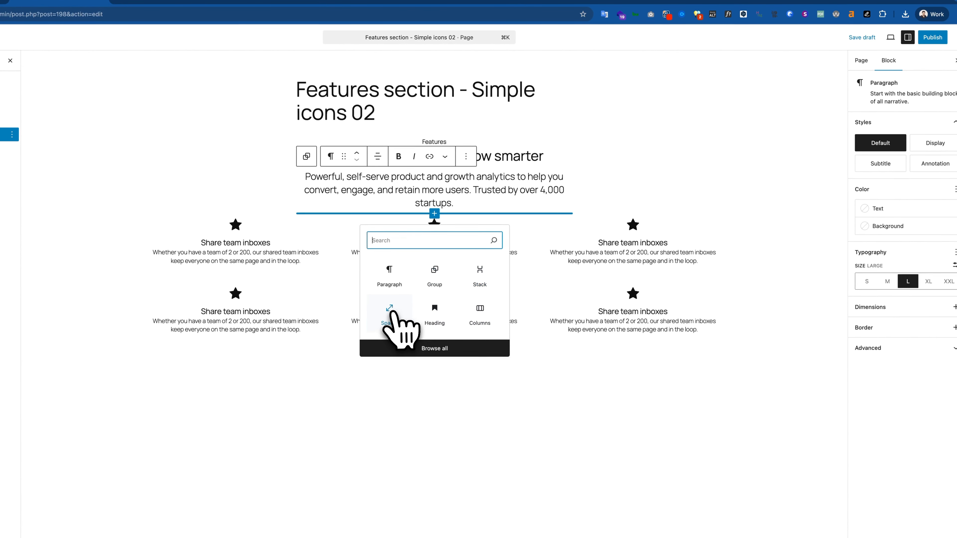
click(455, 300)
click(890, 174)
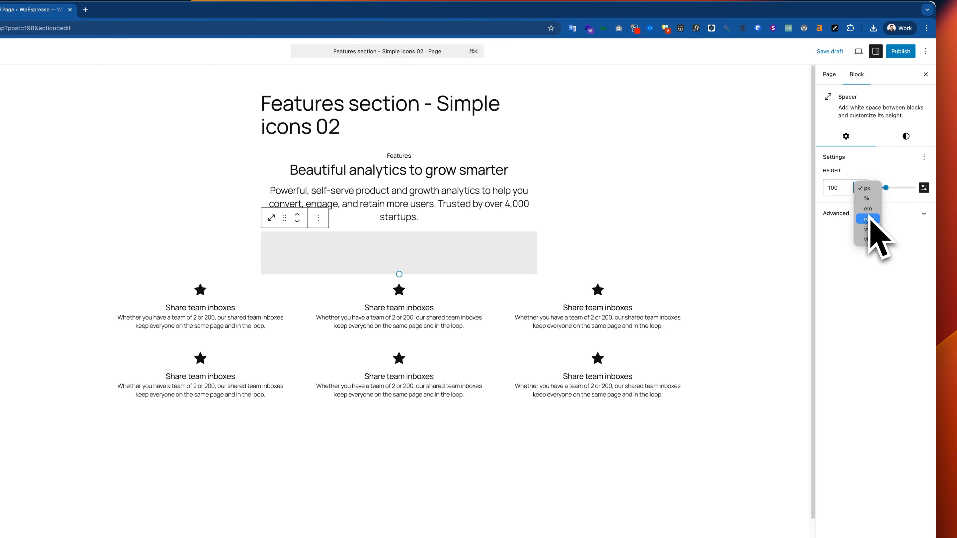
click(864, 201)
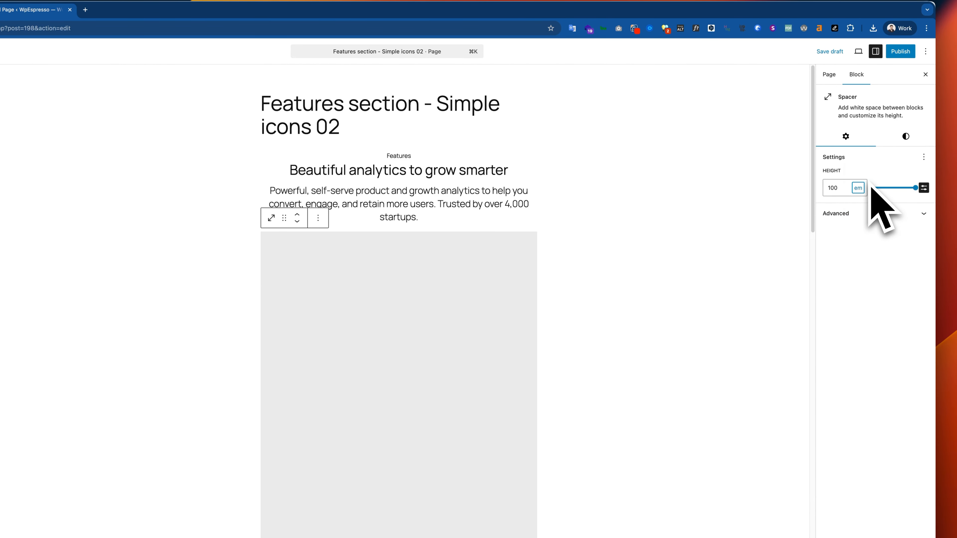
mouse_move(905, 188)
mouse_down()
mouse_move(875, 188)
mouse_move(889, 190)
mouse_up()
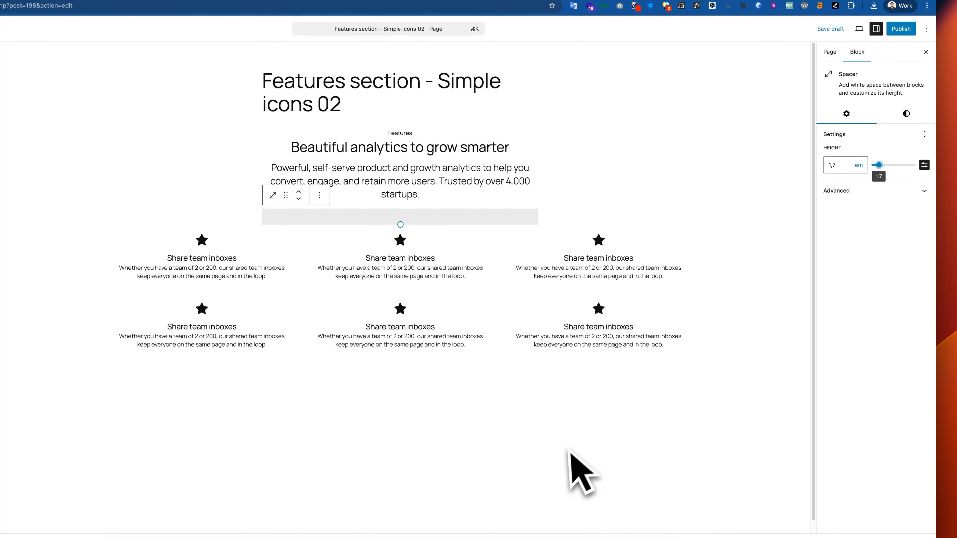
click(569, 452)
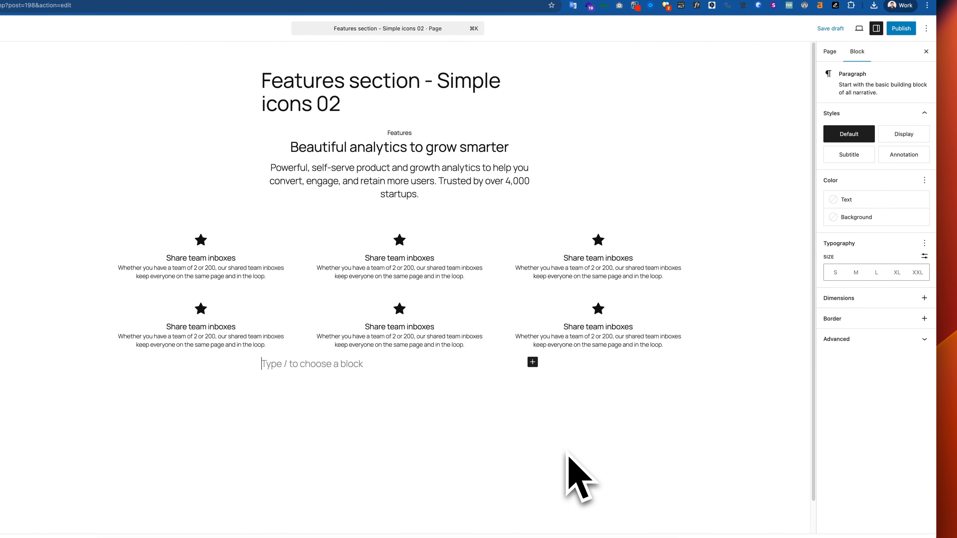
click(561, 167)
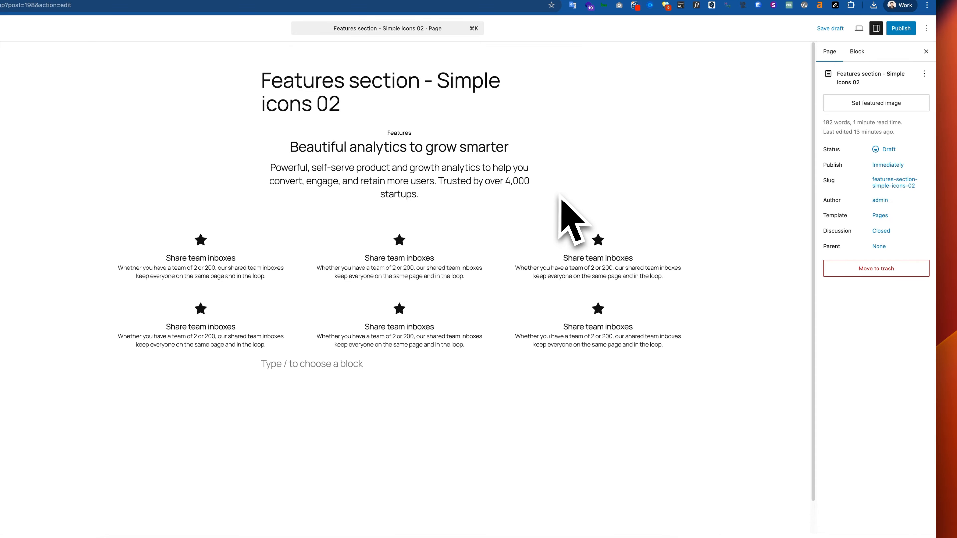
Select the Group holding the header texts and set its alignment to Wide width
key(super+Tab)
key(super+Tab)
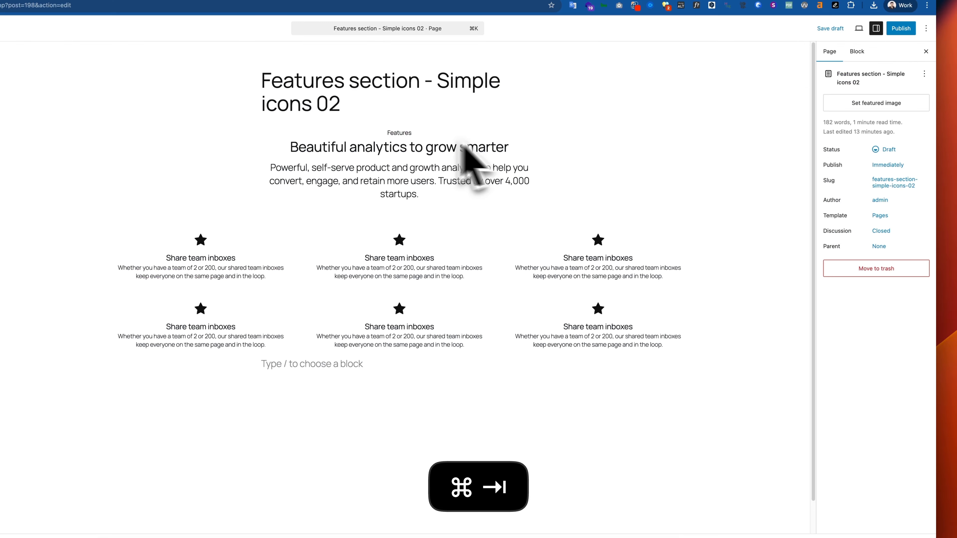
click(534, 148)
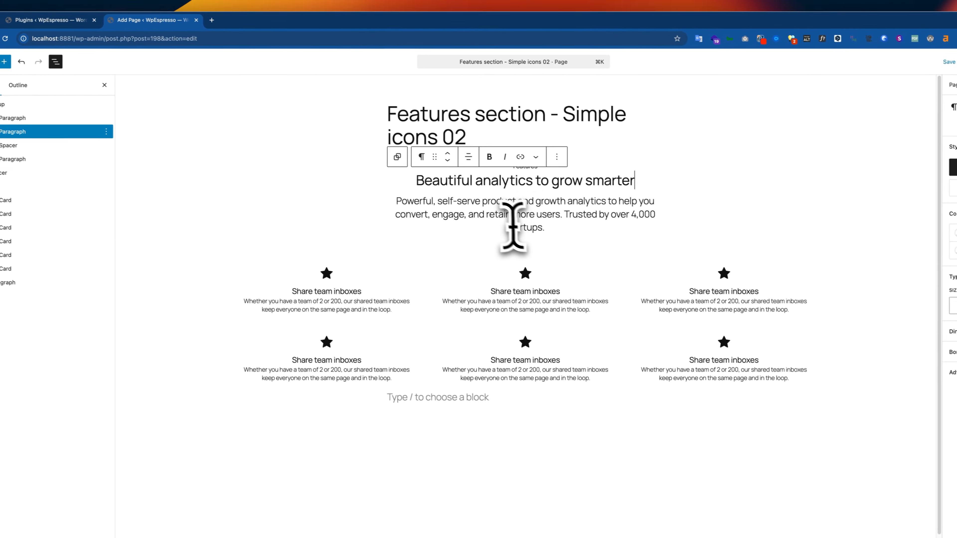
click(536, 205)
drag(563, 231, 509, 164)
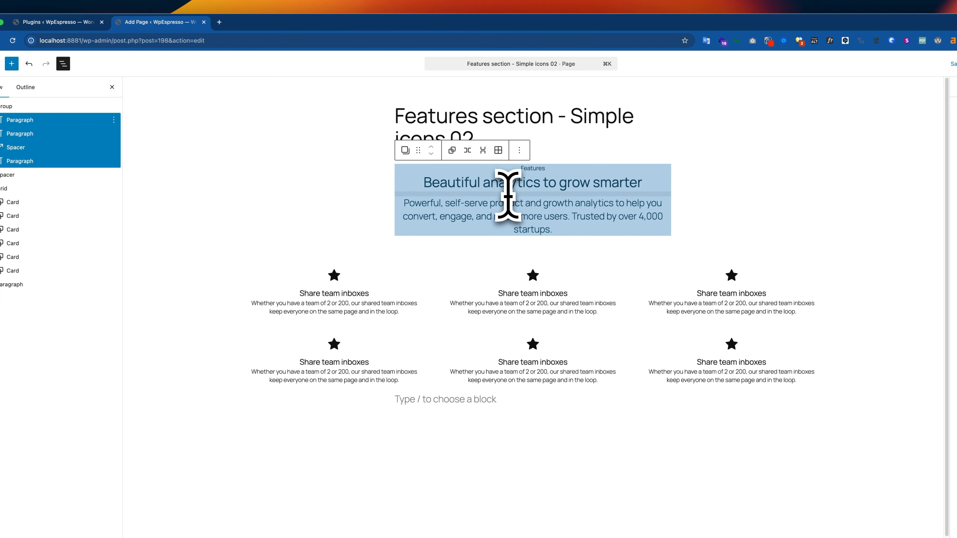
click(32, 106)
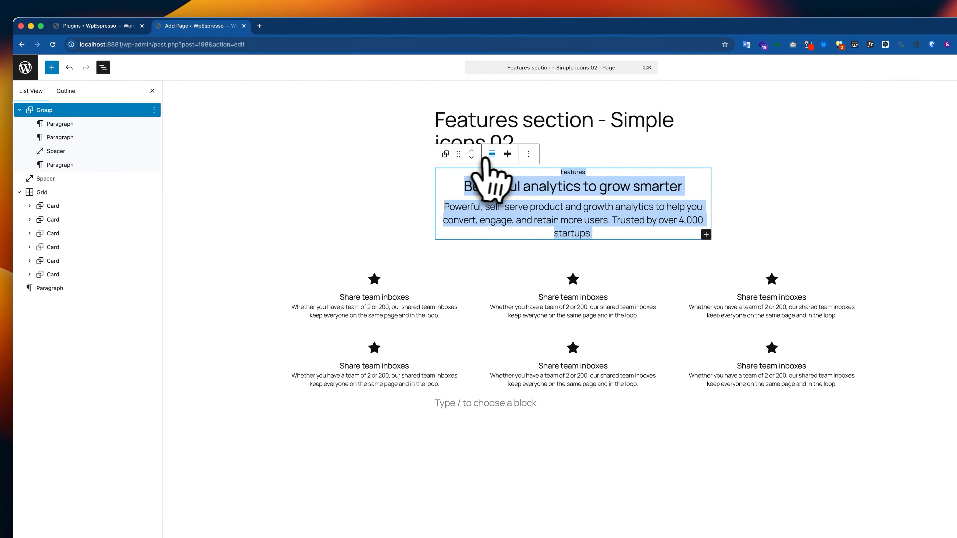
click(492, 153)
click(528, 198)
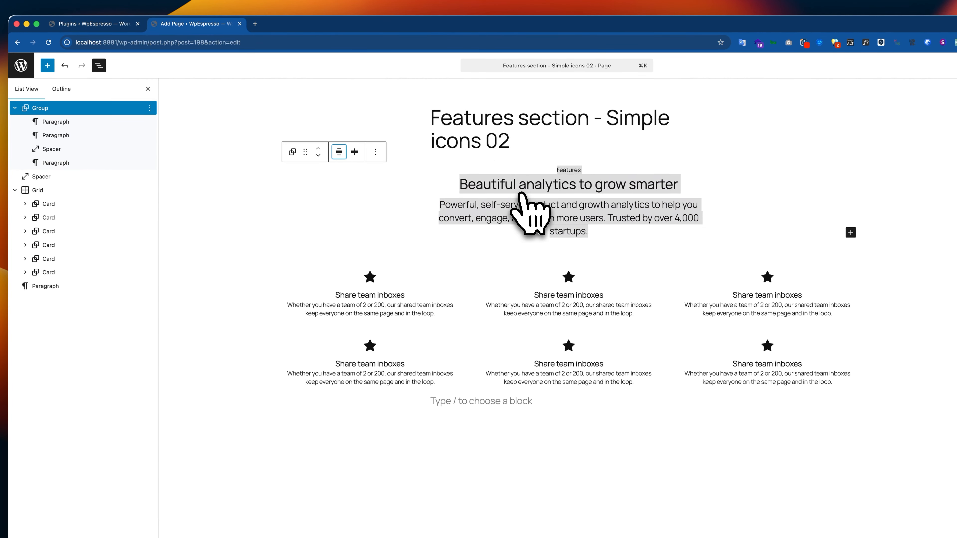
Examine the width and line wrapping of the supporting text among the blocks inside the header Group
click(456, 197)
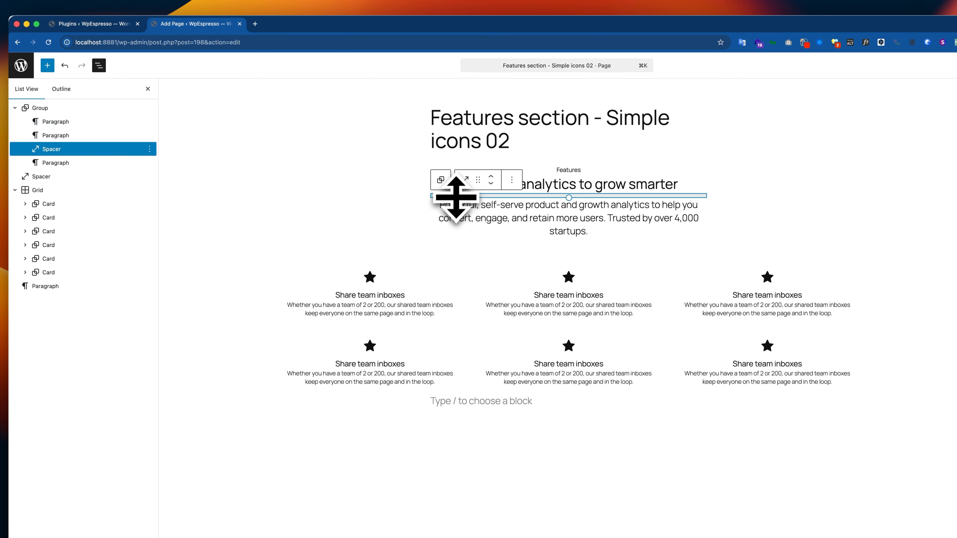
click(454, 211)
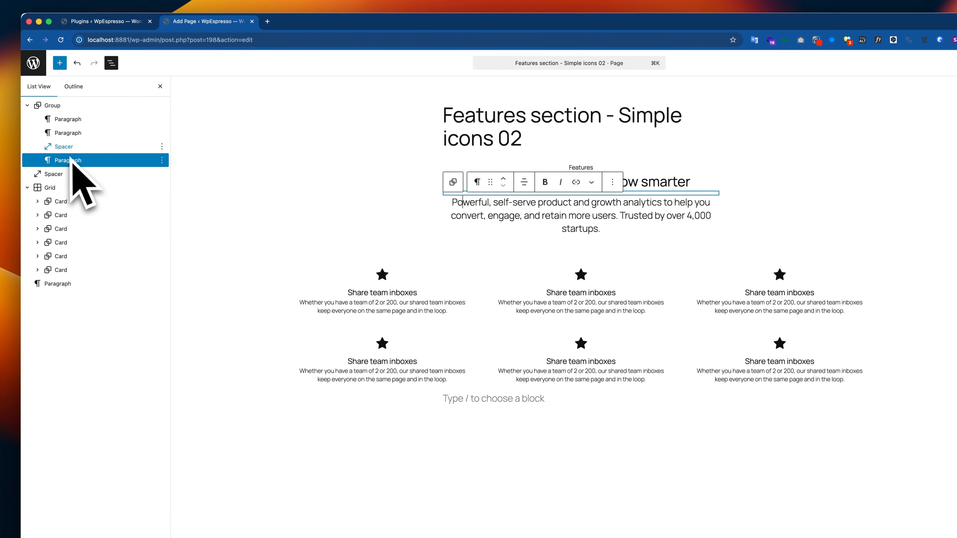
click(703, 214)
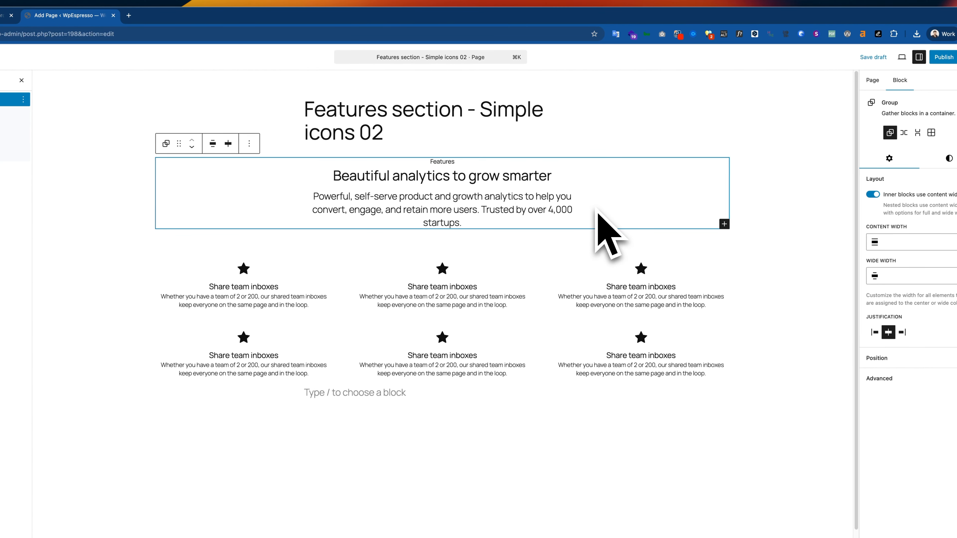
click(421, 210)
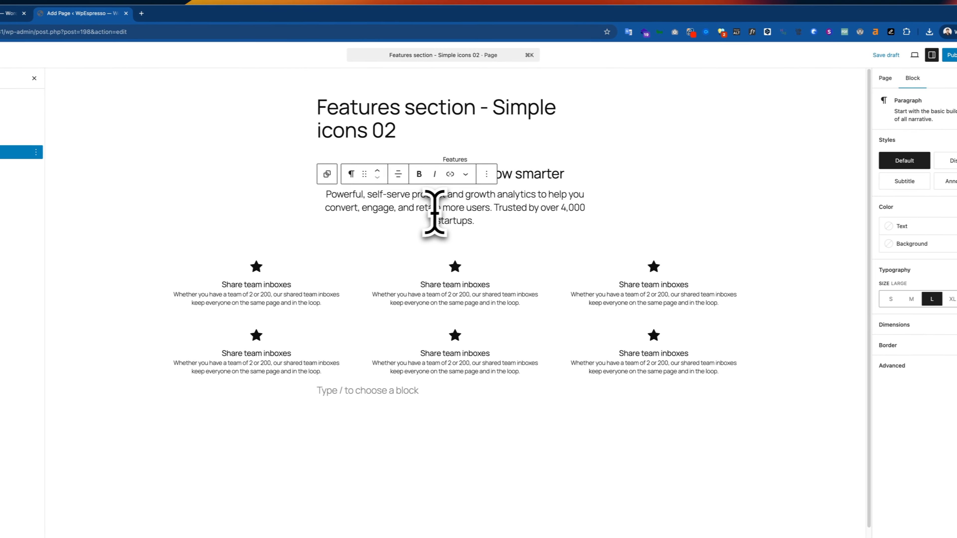
triple_click(422, 210)
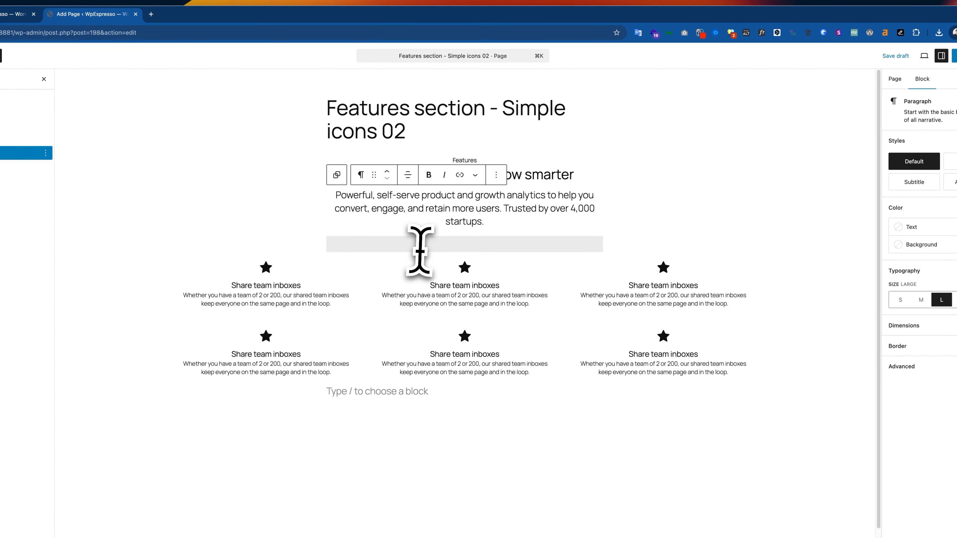
key(BackSpace)
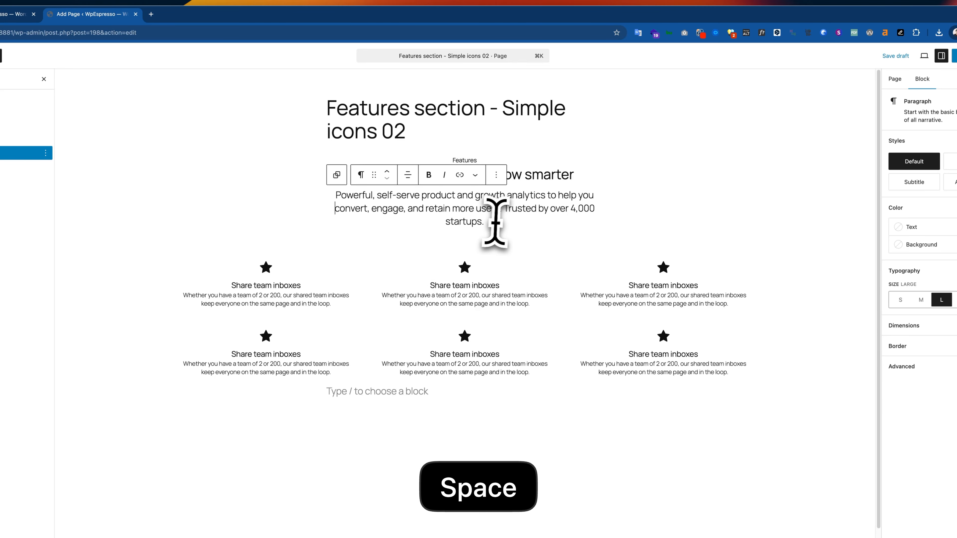
click(527, 226)
drag(463, 209, 321, 180)
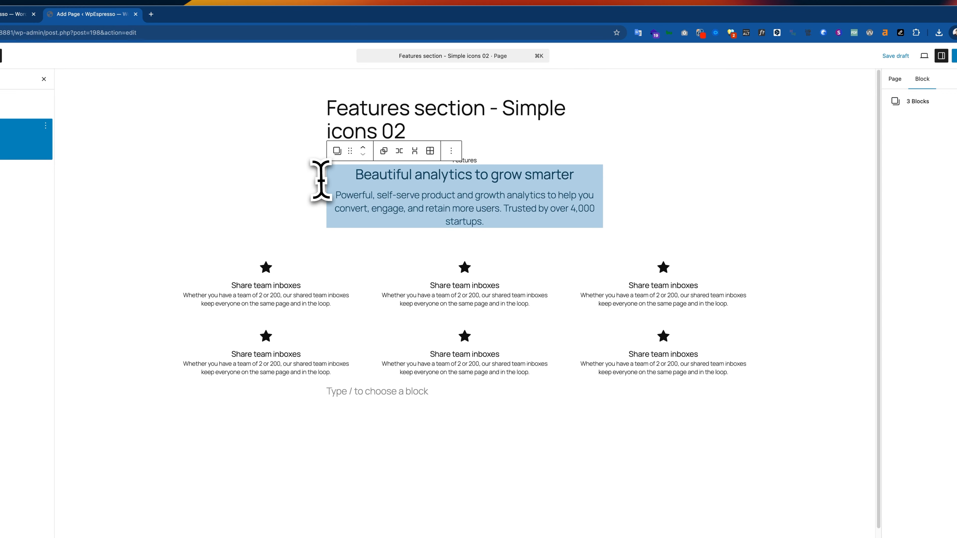
Set the text color of the "Features" paragraph to the purple Accent 3 (#503AA8)
double_click(467, 161)
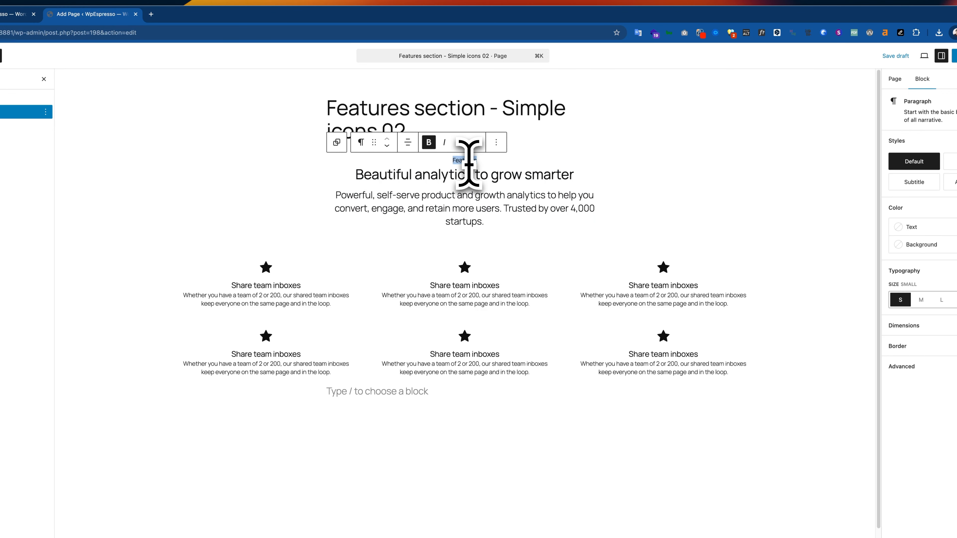
click(920, 226)
click(843, 305)
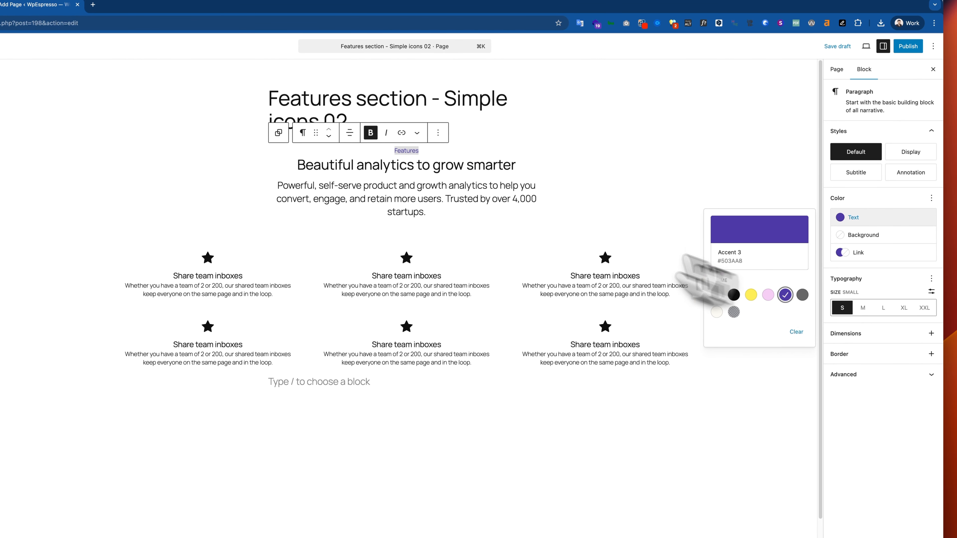
Compare the supporting text's width with the Figma design and check the header paragraphs in WordPress
click(501, 190)
key(super+Tab)
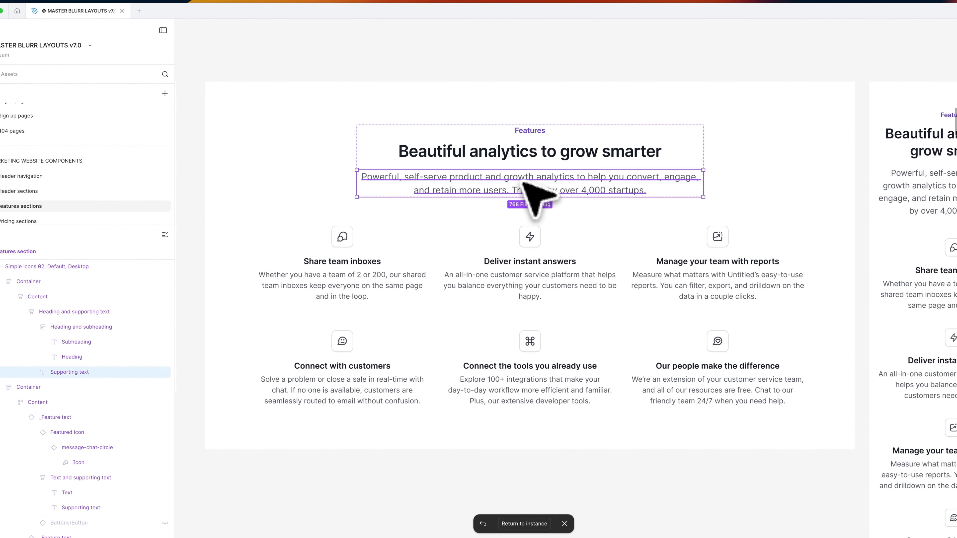
key(super+Tab)
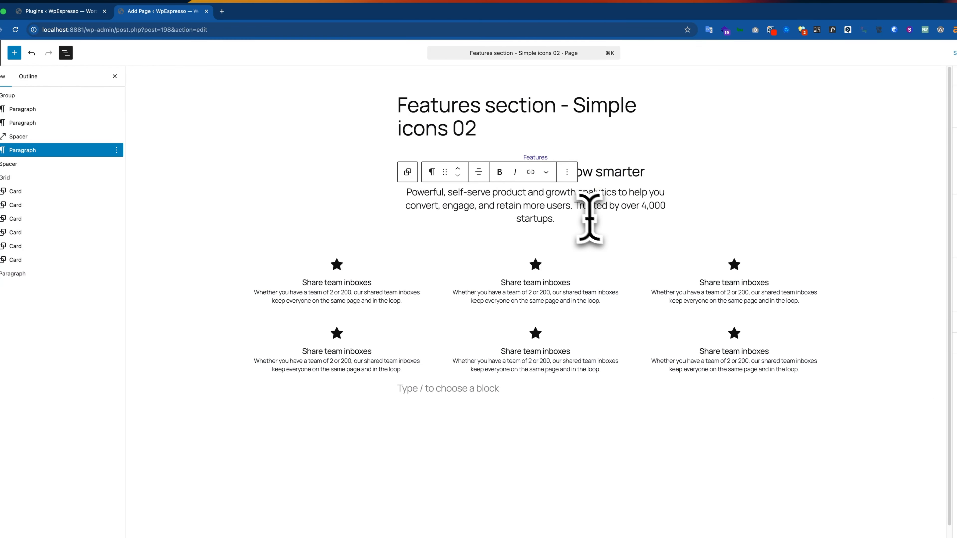
click(23, 122)
key(Up)
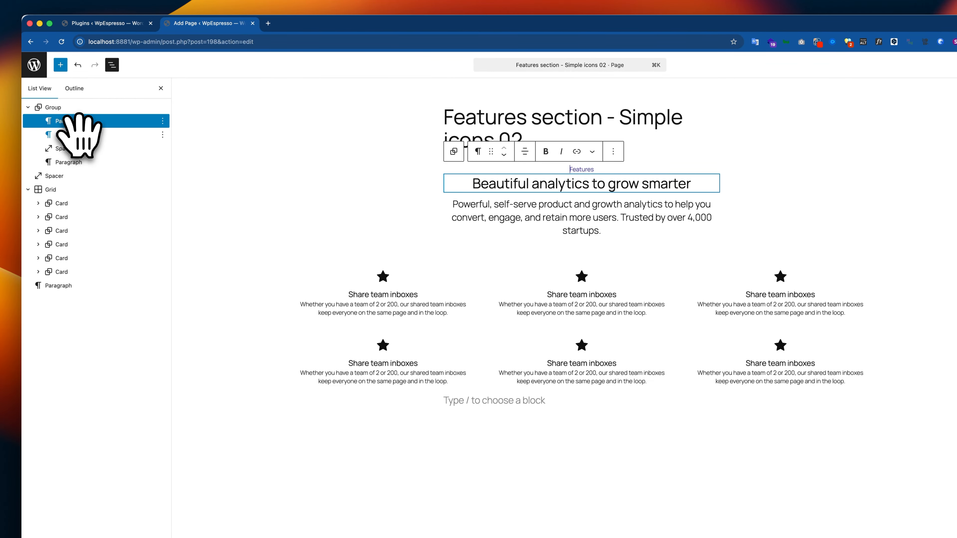
Try Full width on the header Group and restore its Wide width alignment
click(70, 109)
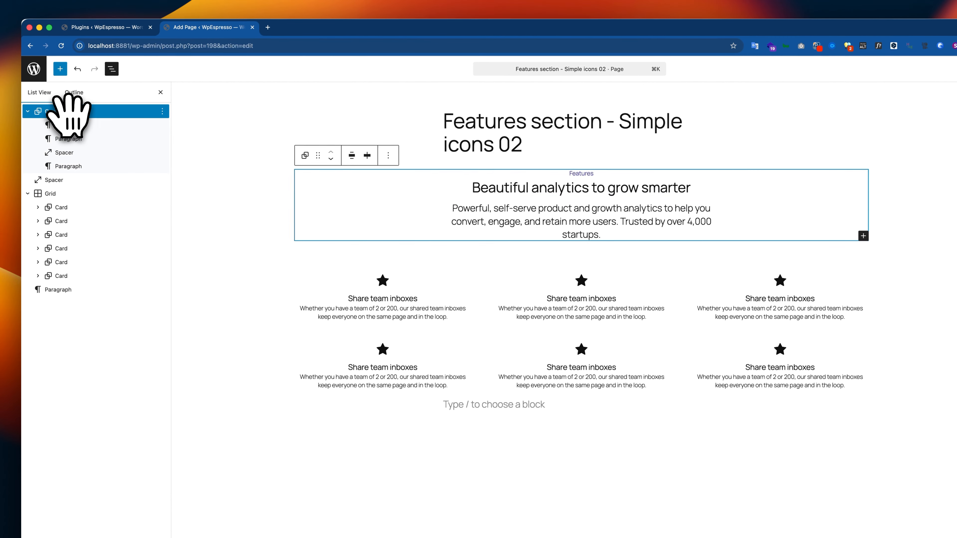
click(352, 155)
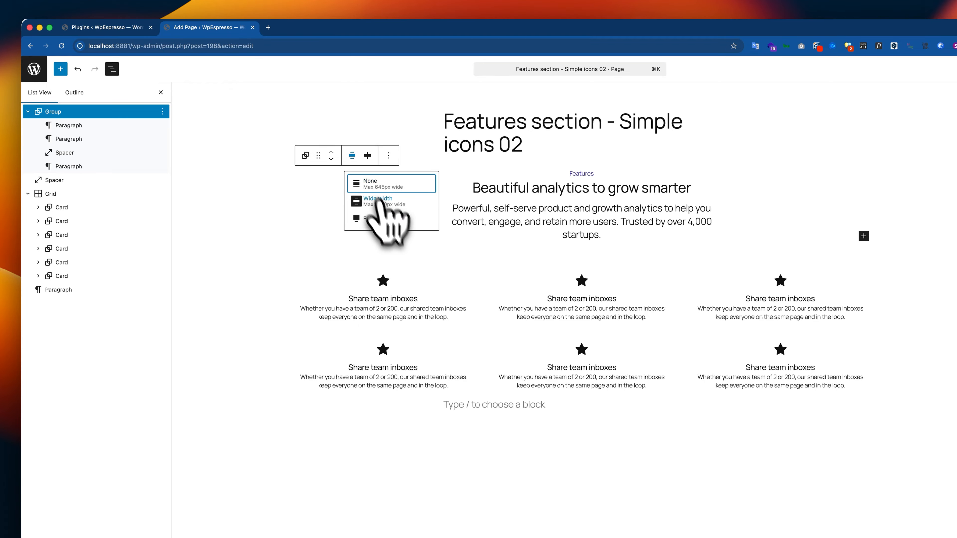
click(385, 218)
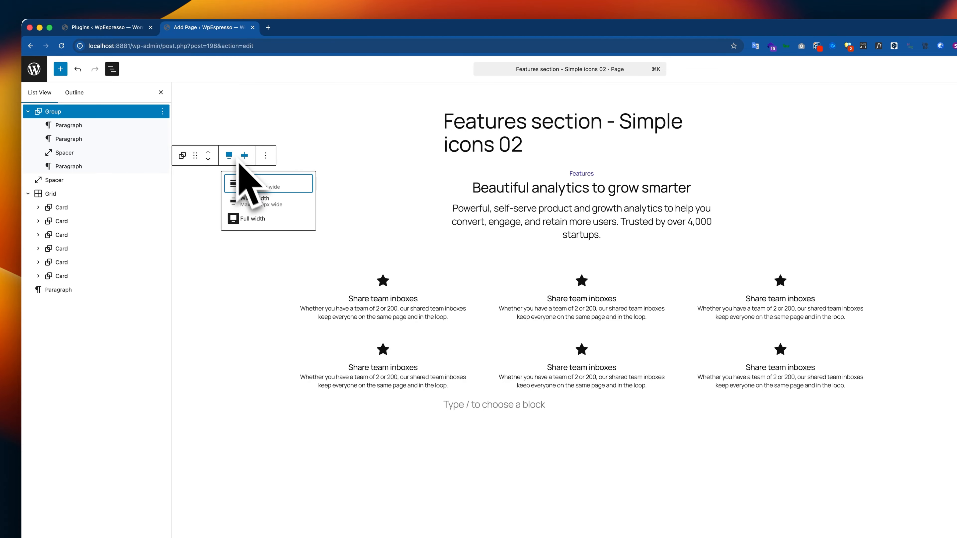
click(262, 200)
Go through the paragraphs and the spacer inside the header Group to examine their width and style settings
click(581, 216)
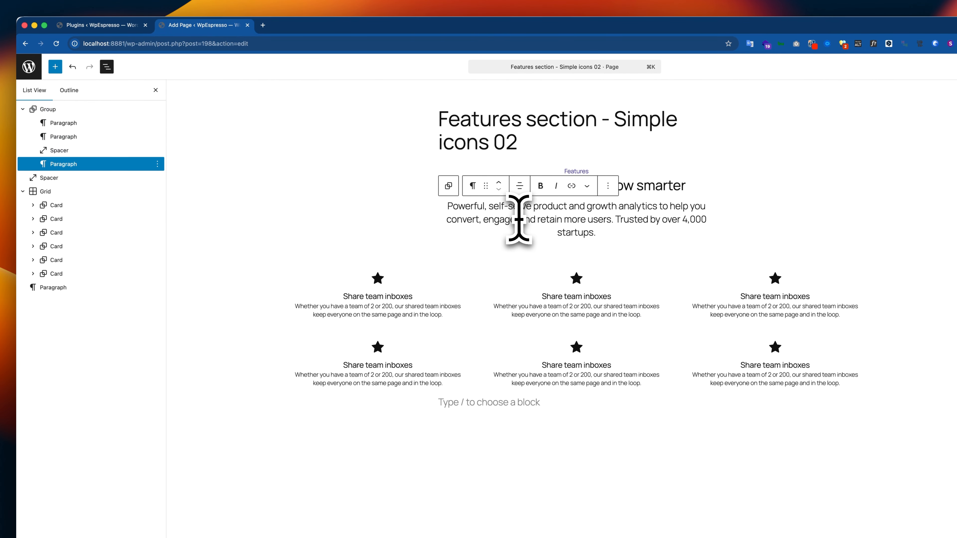
click(94, 124)
click(93, 136)
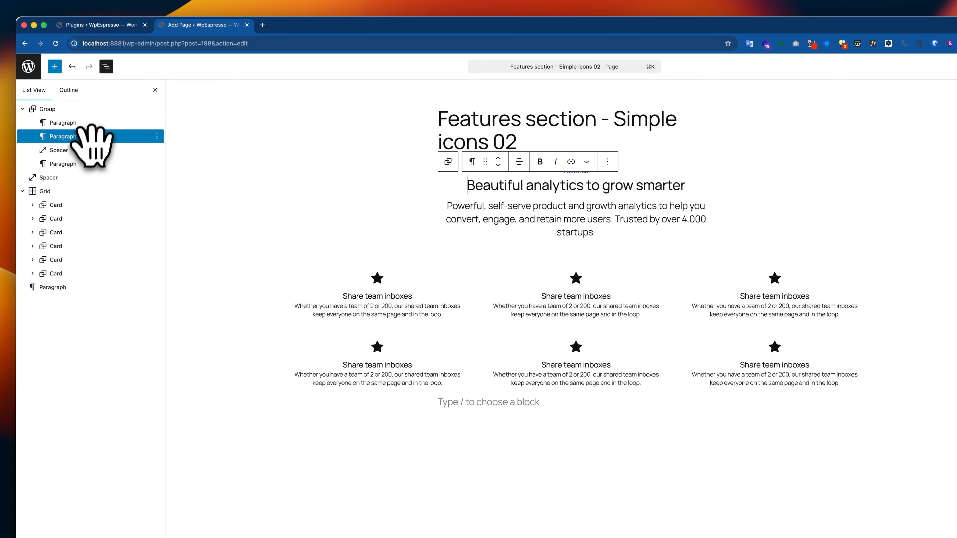
click(92, 150)
click(91, 163)
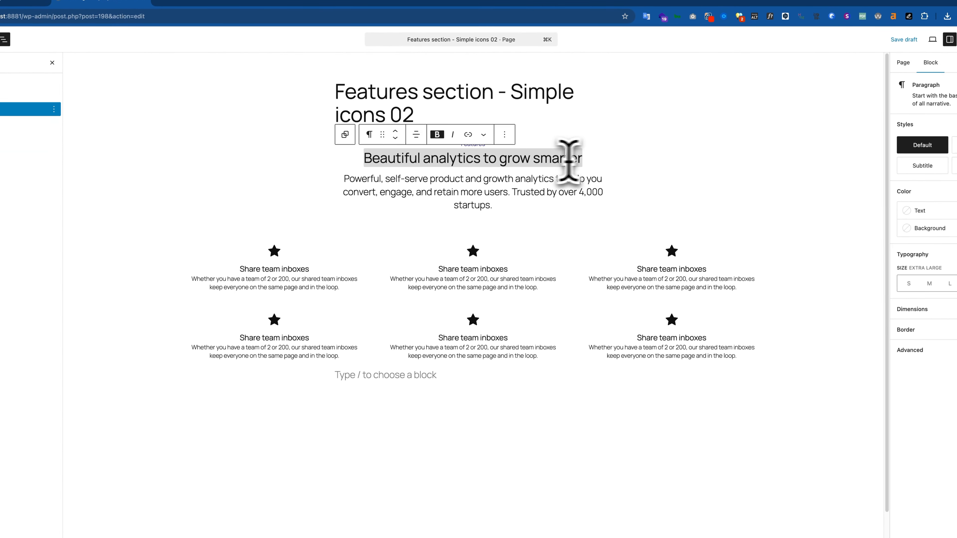
click(725, 198)
click(616, 449)
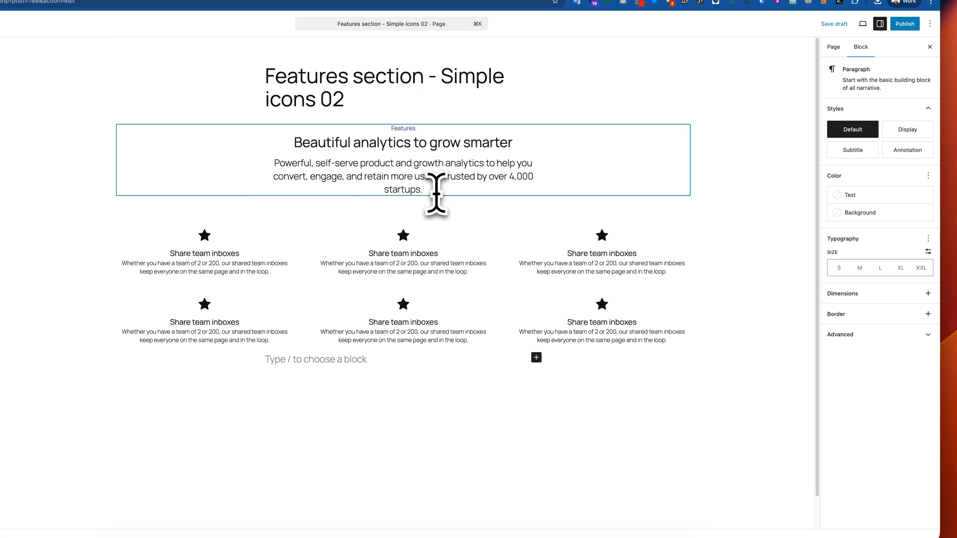
Try the Display style on the supporting text paragraph, restore Default, and check the other header paragraphs
click(436, 193)
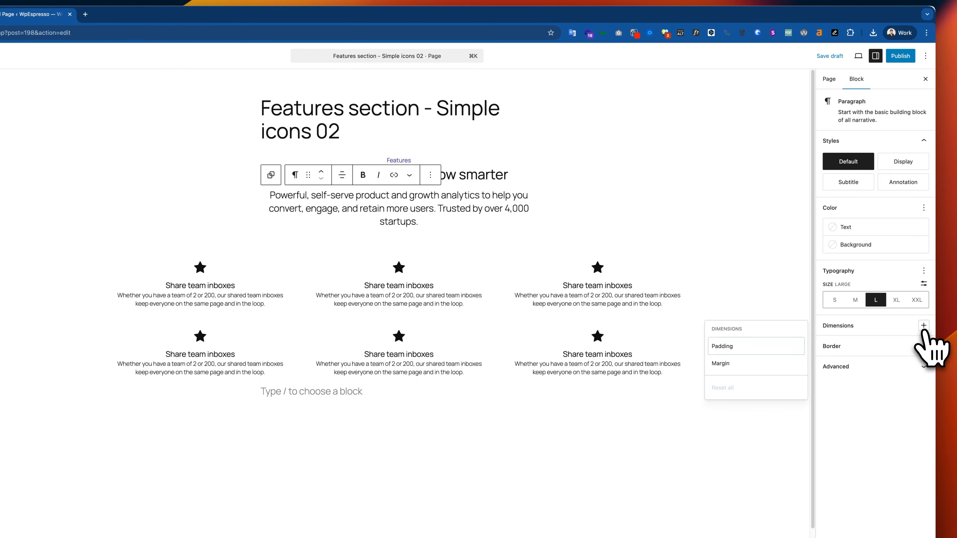
click(903, 162)
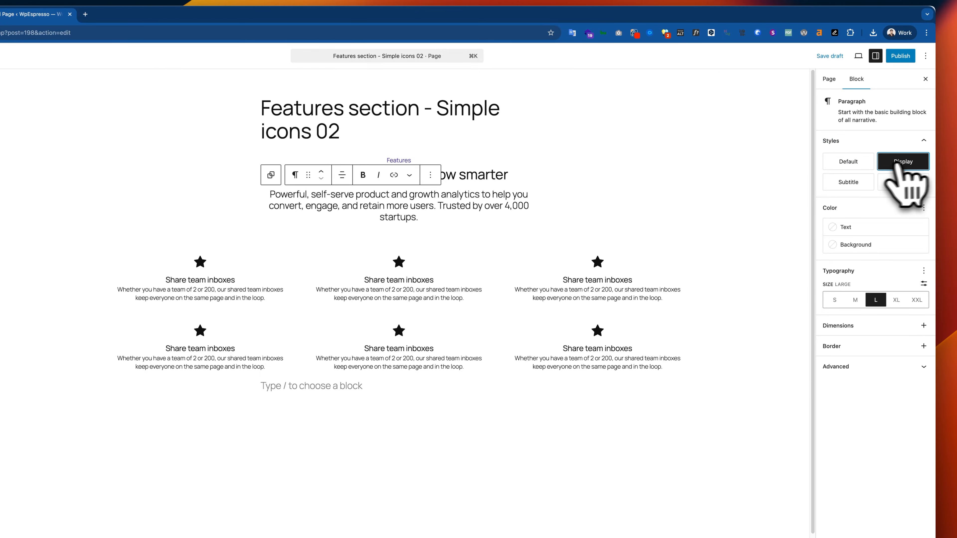
click(862, 162)
click(901, 163)
click(850, 164)
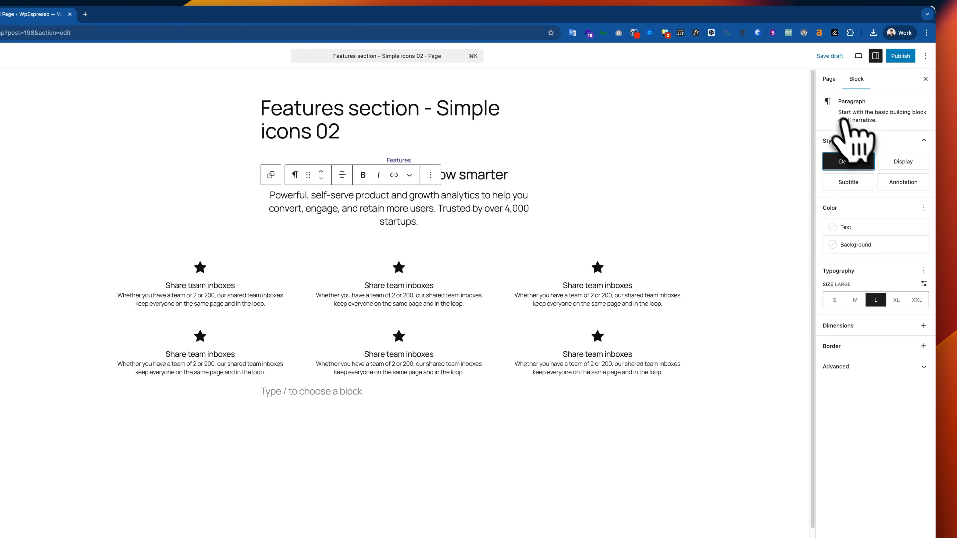
click(525, 178)
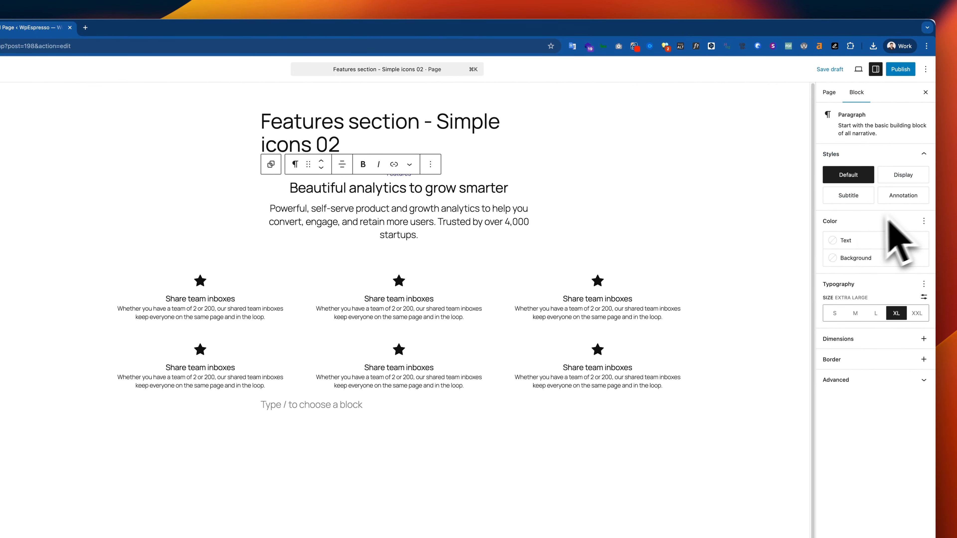
click(459, 175)
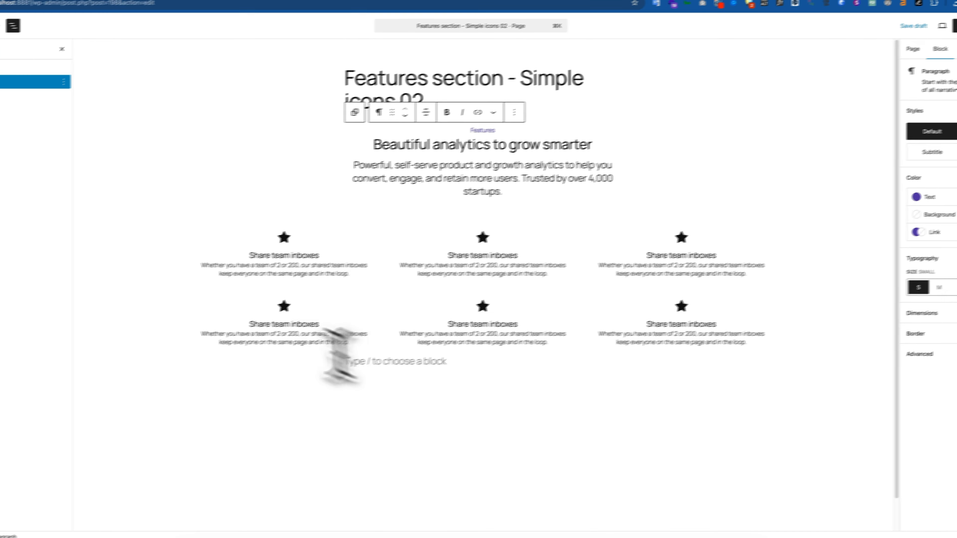
Delete the empty paragraph below the card grid
click(147, 231)
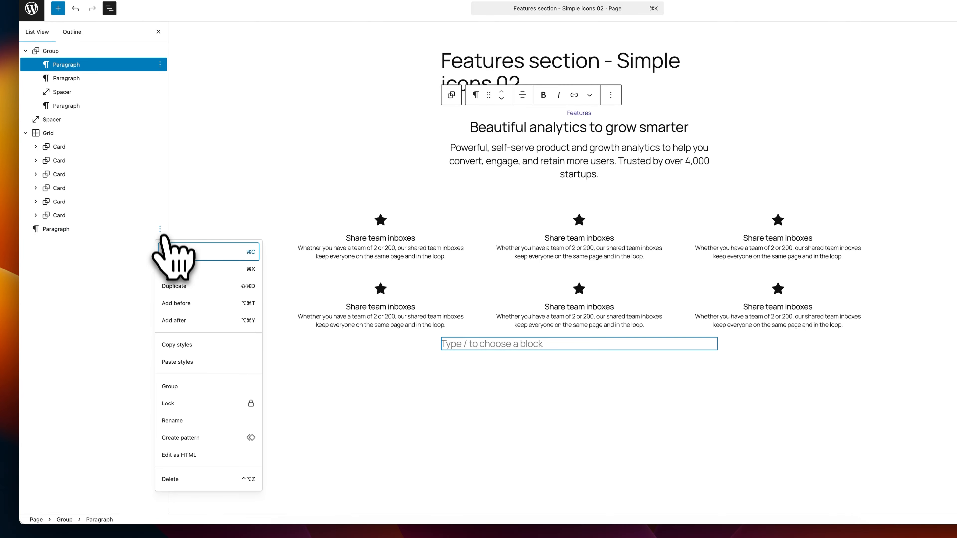
click(200, 480)
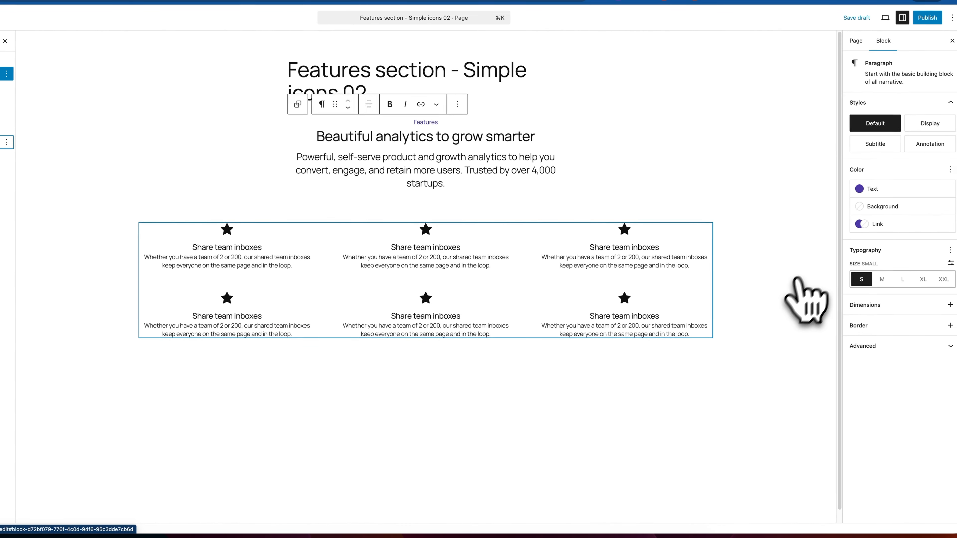
Swap the page's template to Page No Title
click(843, 79)
drag(388, 110, 272, 106)
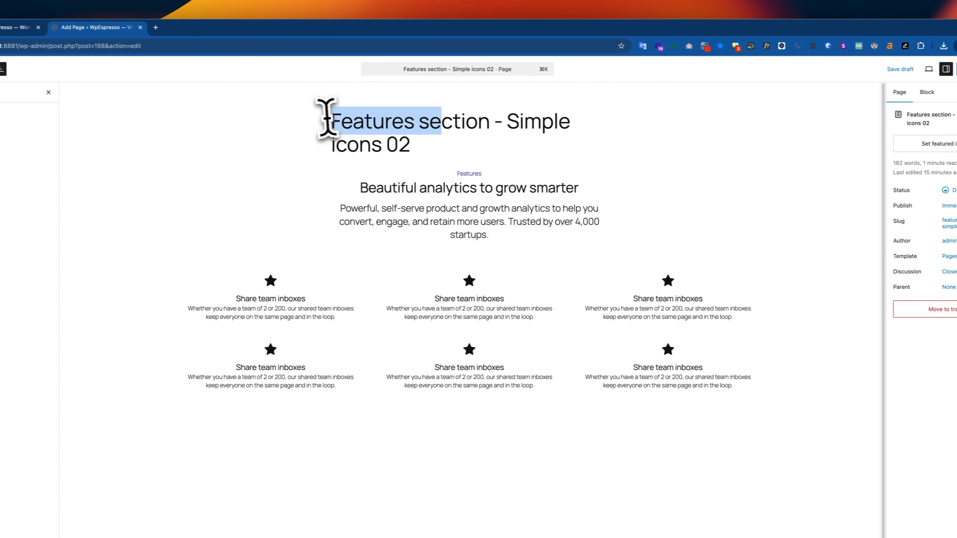
click(274, 107)
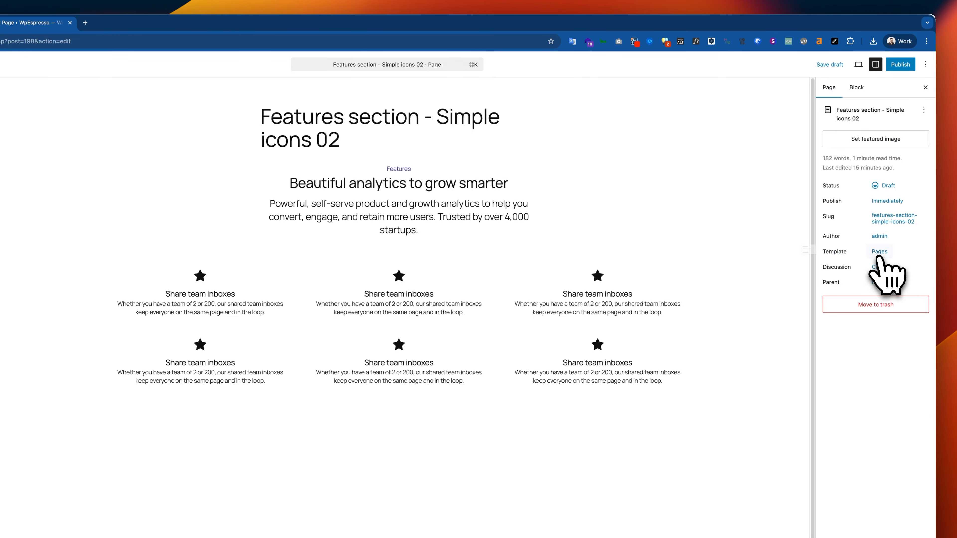
click(752, 276)
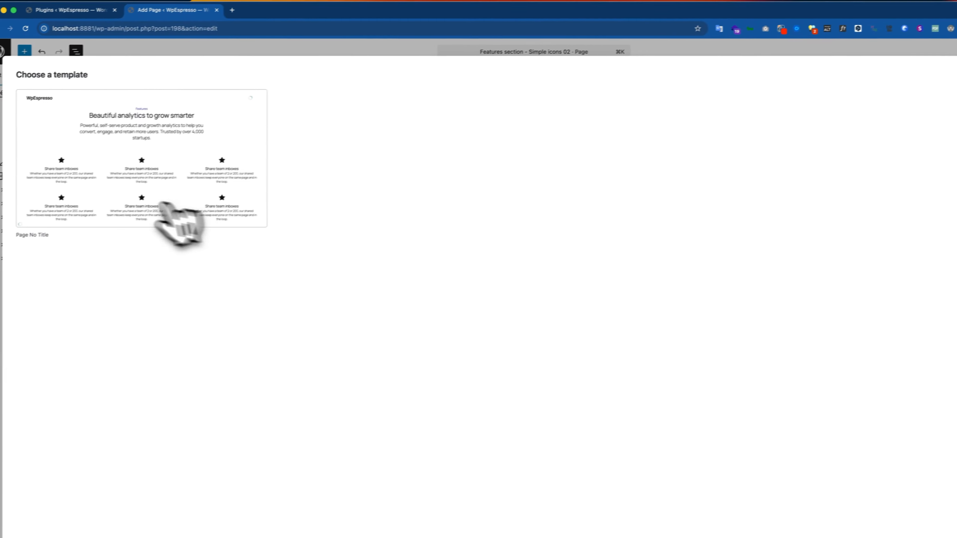
click(120, 193)
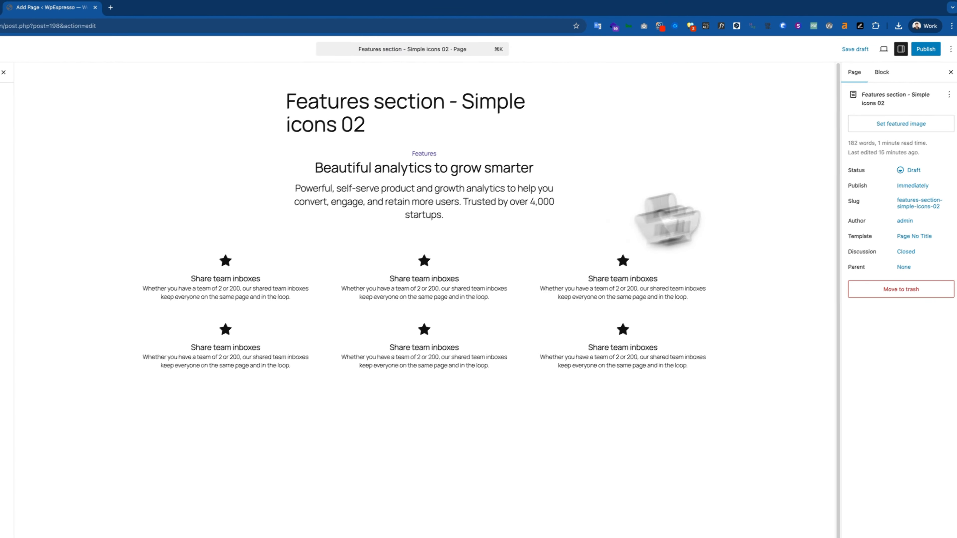
Publish the page and view its live version, force-reloading it to check the layout
click(911, 72)
click(903, 73)
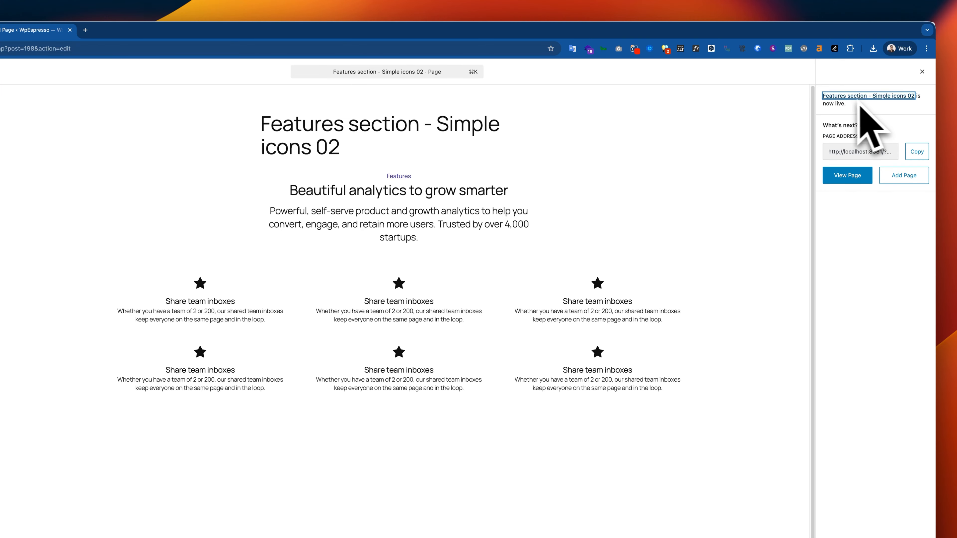
click(835, 177)
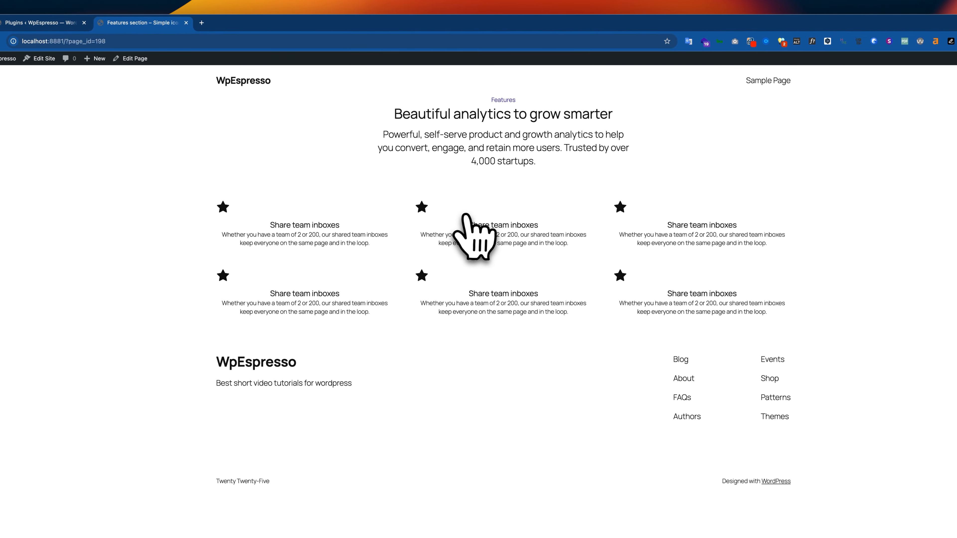
key(super+shift+r)
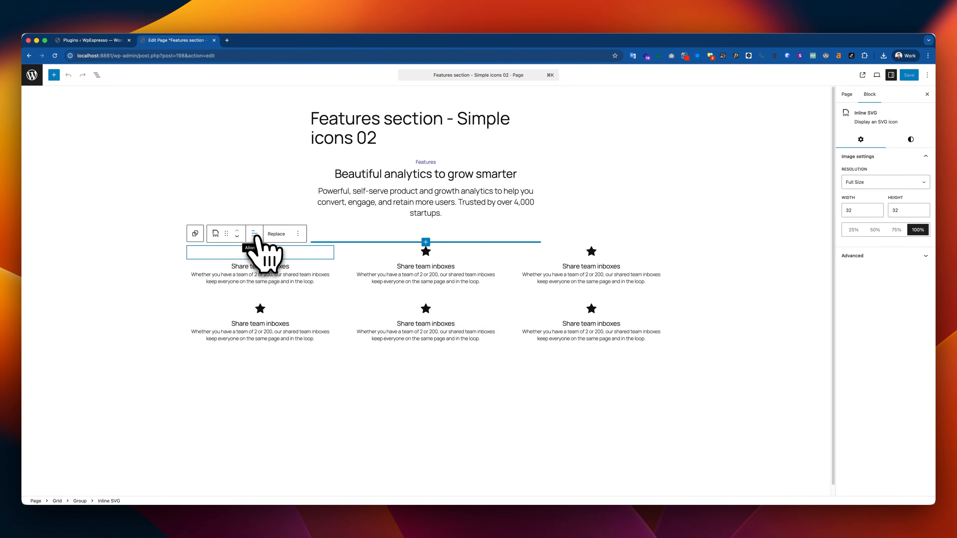
Center-align the star Inline SVG in the first card
click(257, 236)
click(257, 236)
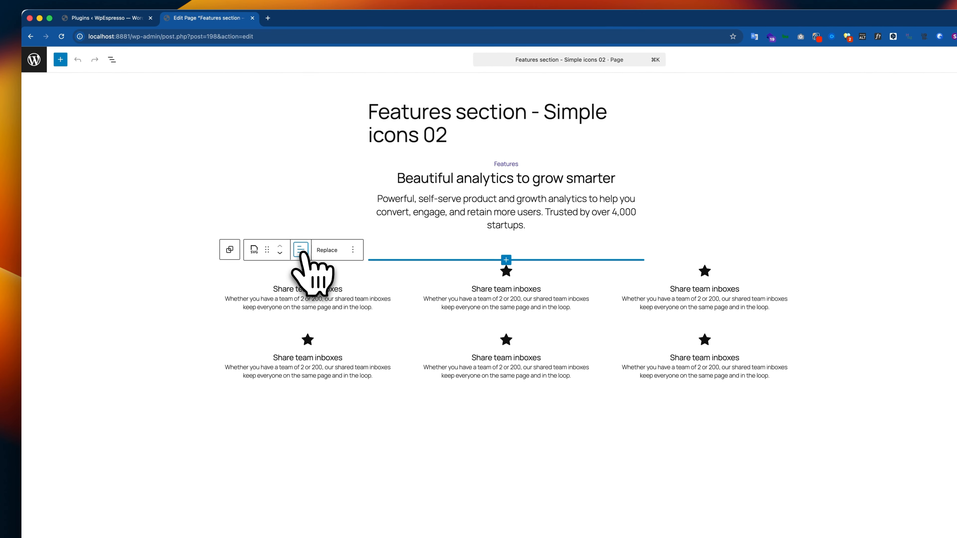
click(112, 59)
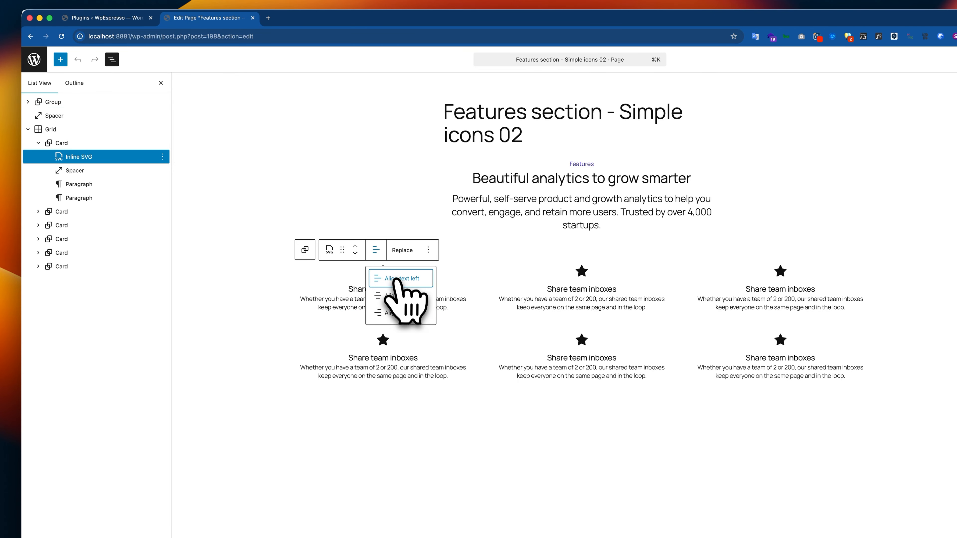
right_click(388, 278)
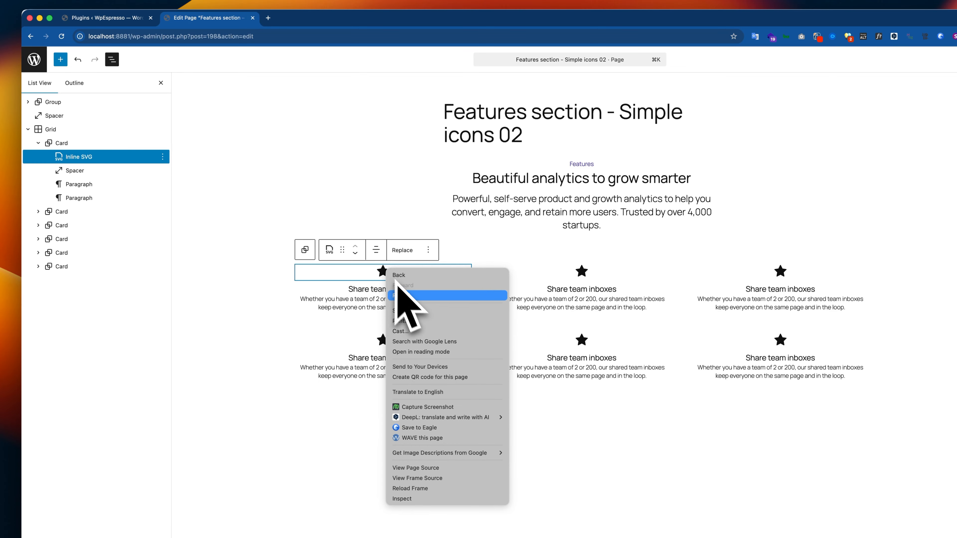
click(384, 277)
Try to carry the first star icon's alignment to the second card's icon by copying and pasting its styles
click(429, 250)
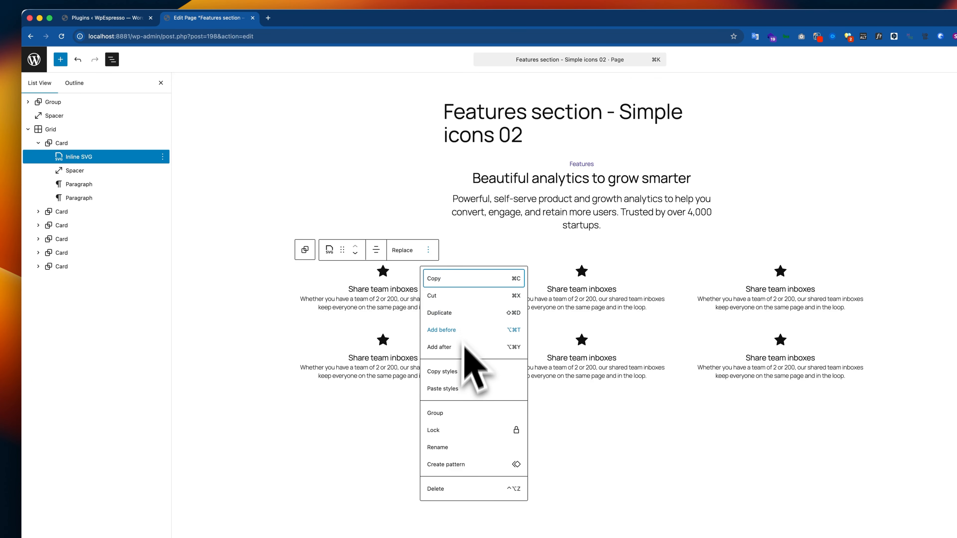
click(589, 278)
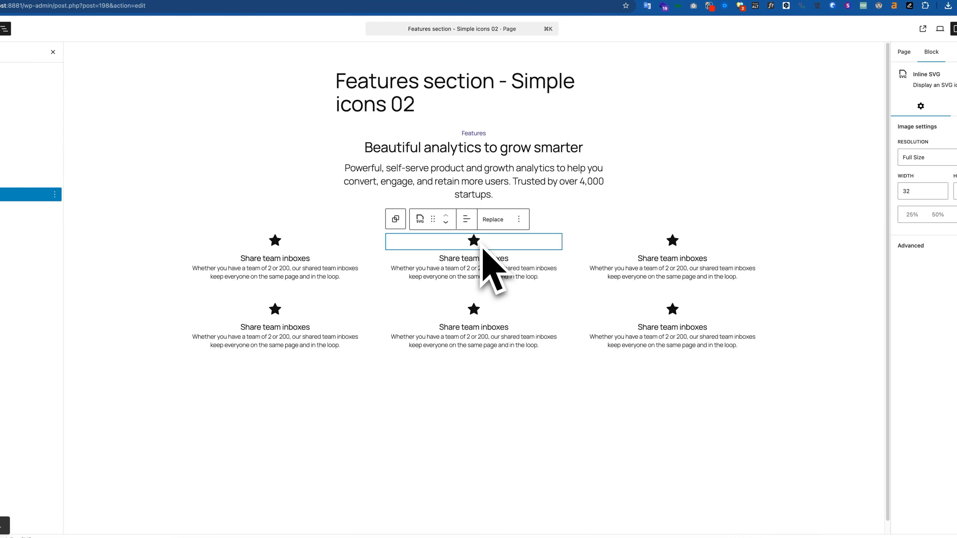
shift+click(670, 243)
click(670, 245)
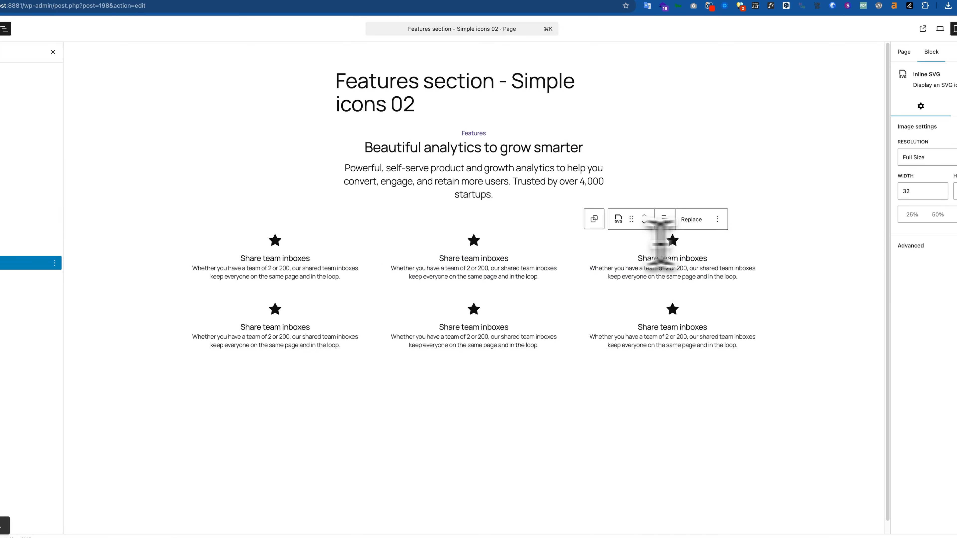
right_click(476, 241)
key(Escape)
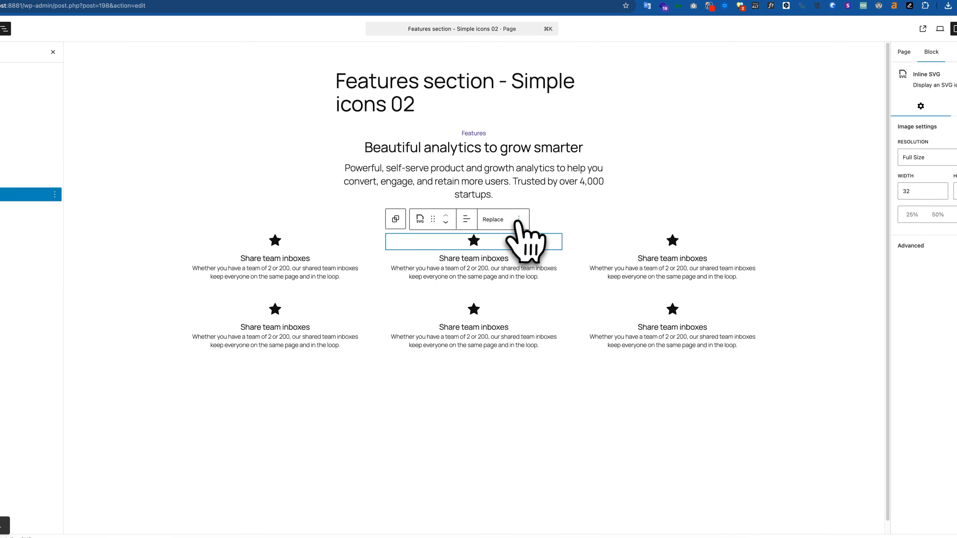
click(519, 219)
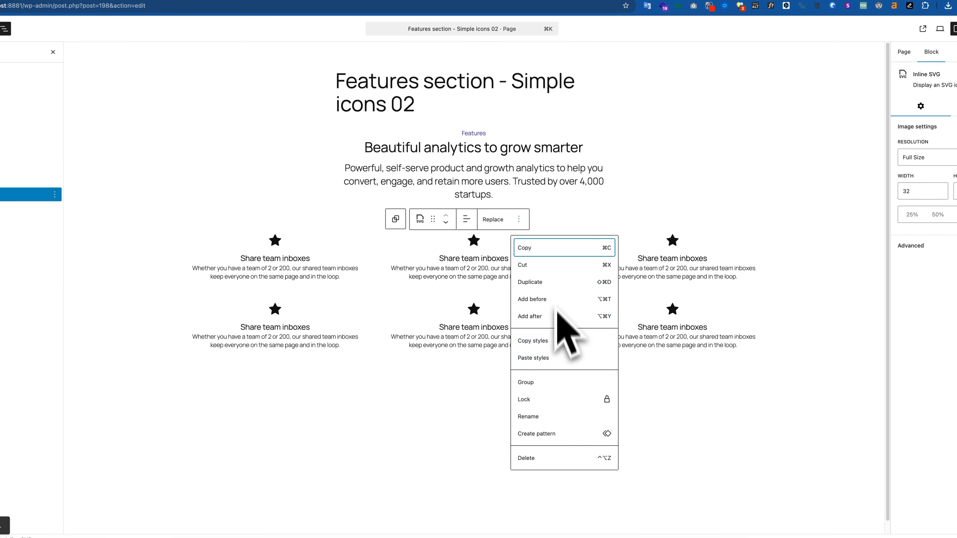
click(519, 220)
click(519, 220)
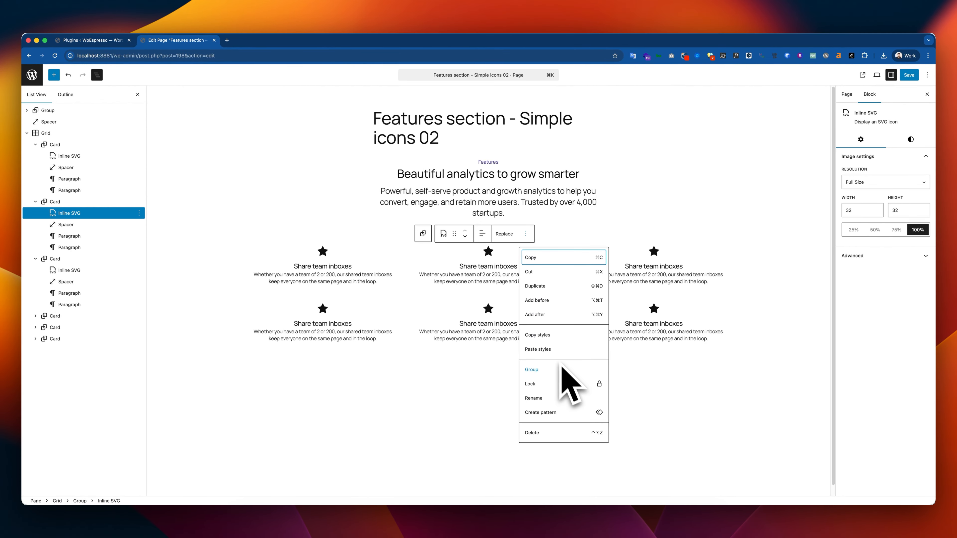
Try pasting the copied styles onto the star icons of the third and fourth cards
click(663, 254)
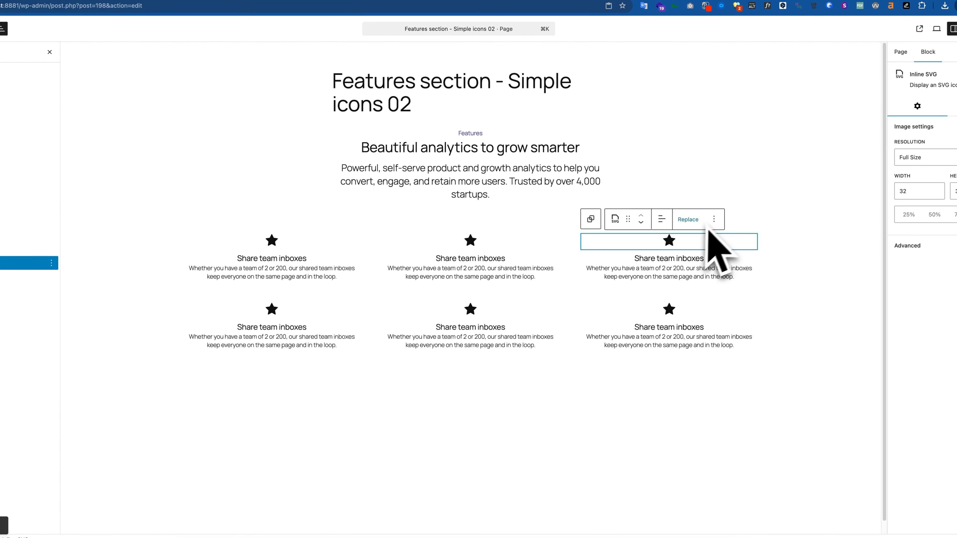
click(713, 220)
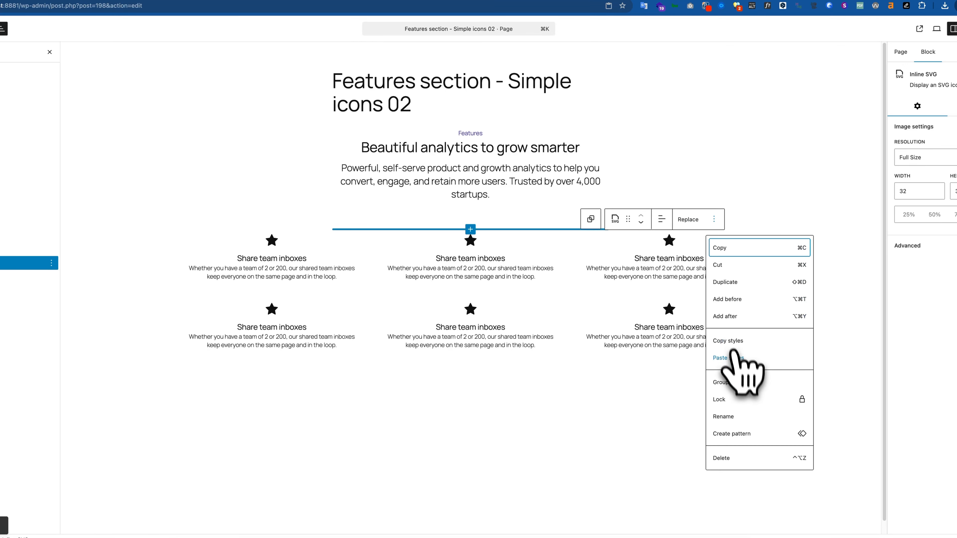
click(272, 309)
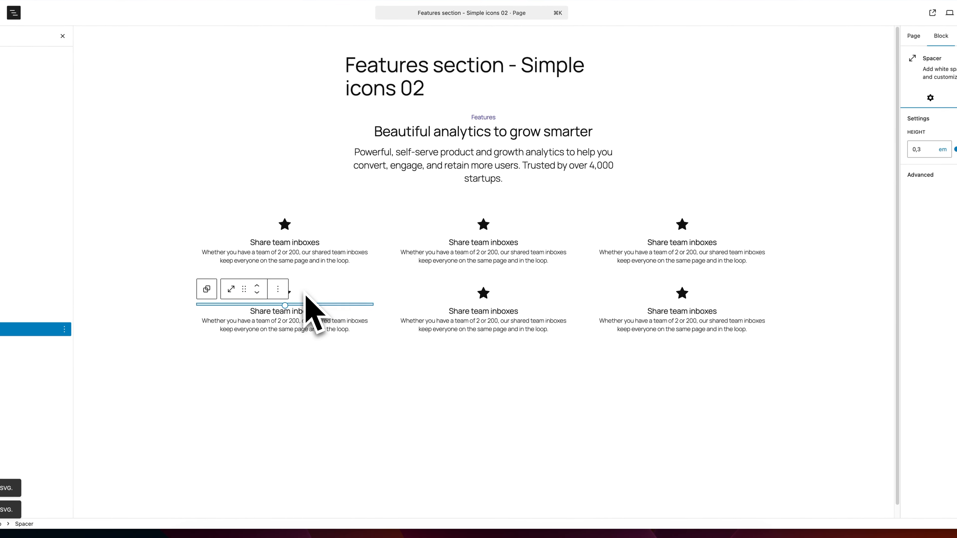
click(331, 272)
click(371, 409)
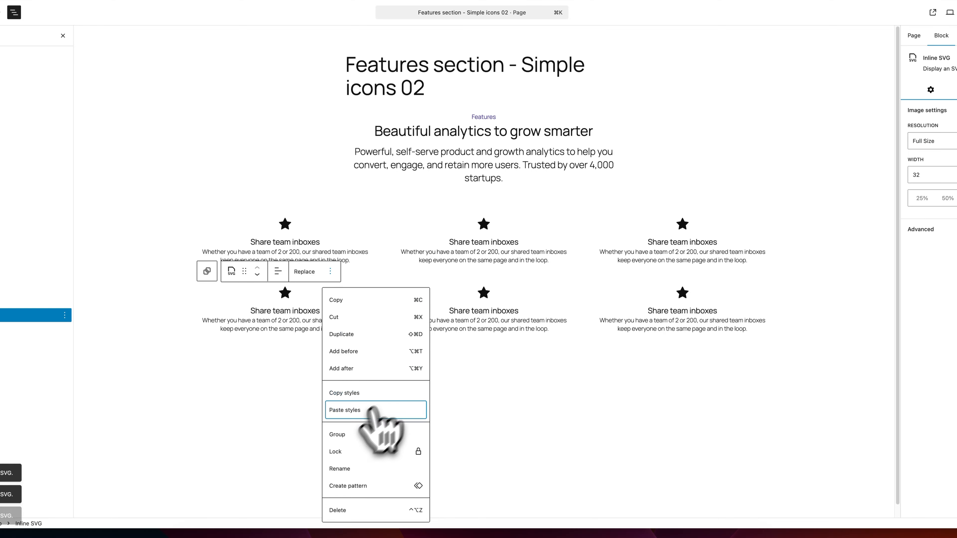
Try pasting the copied styles onto the star icons of the fifth and sixth cards
click(484, 298)
click(529, 272)
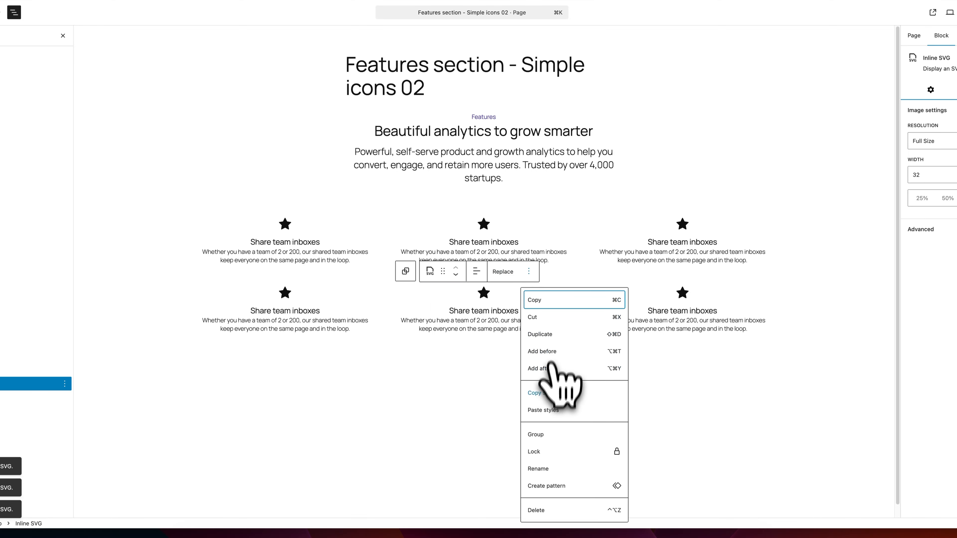
click(549, 411)
click(682, 293)
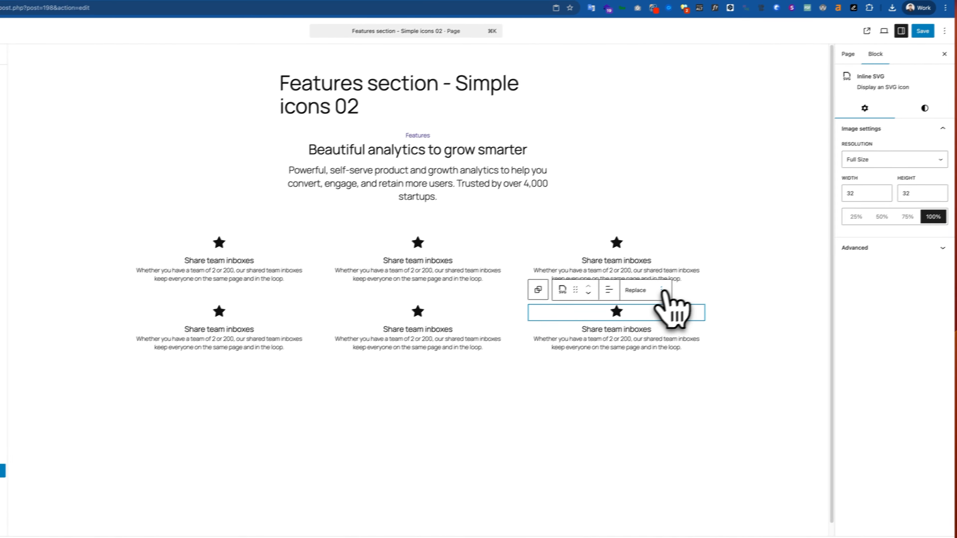
click(727, 271)
click(663, 434)
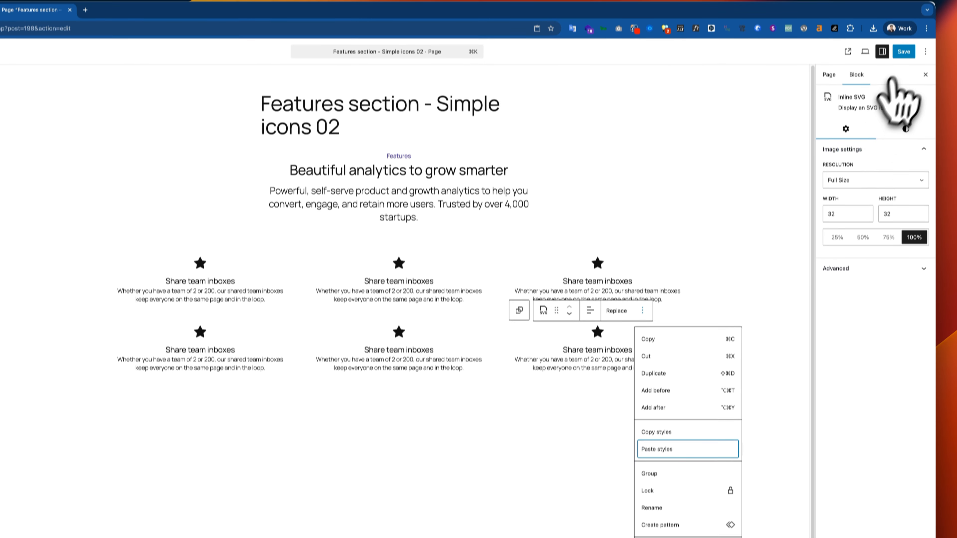
Save the page and force-reload its live version to check the alignment of the star icons
click(905, 36)
click(839, 71)
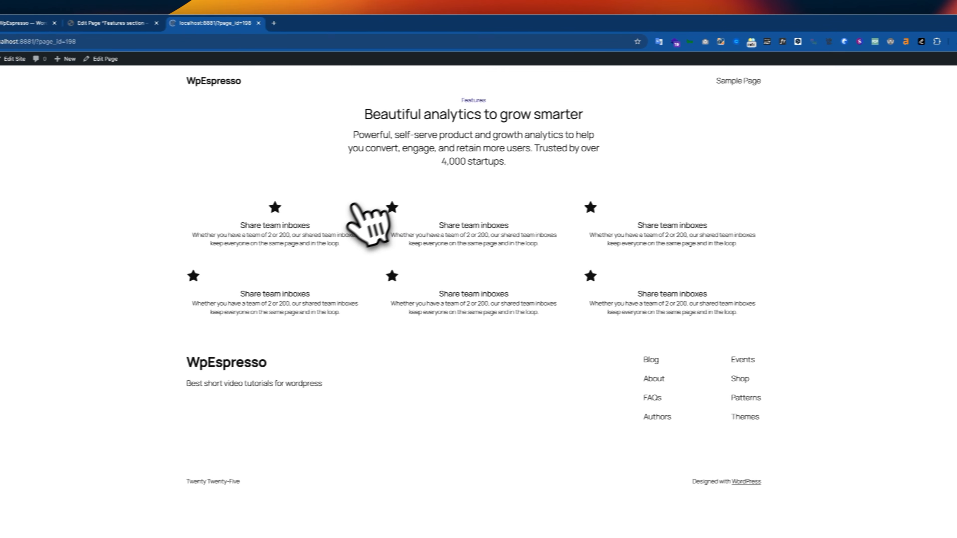
key(super+shift+r)
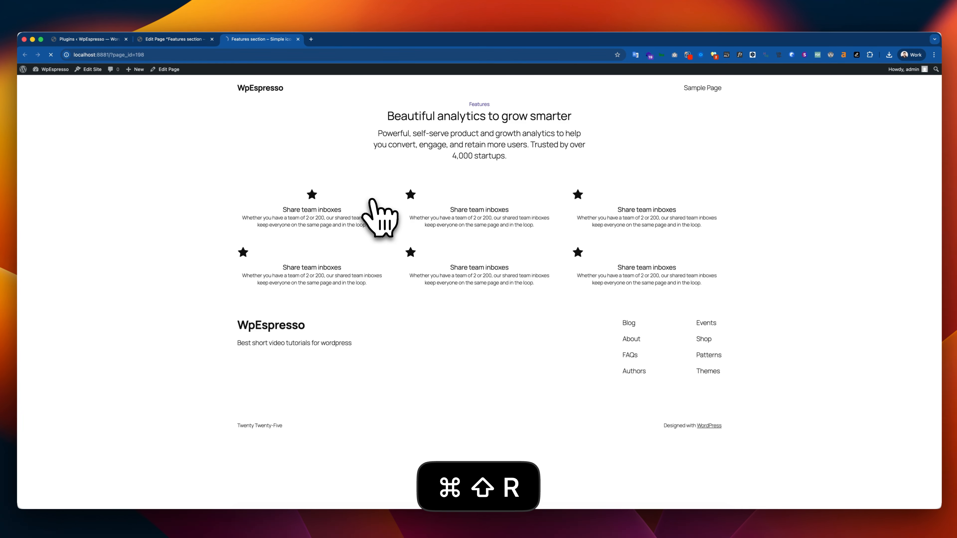
key(super+shift+r)
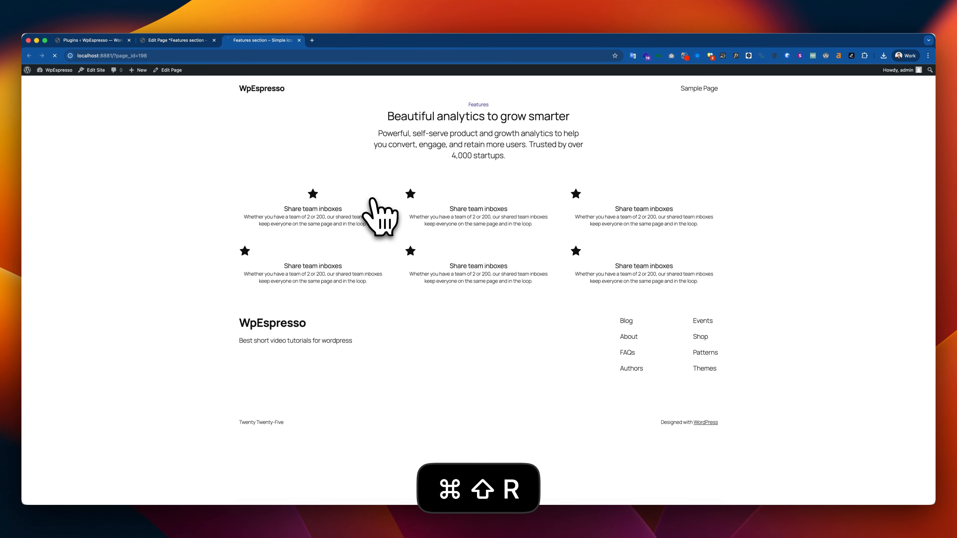
Return to the page editor and center-align the star icon in the second feature card
key(ctrl+shift+Tab)
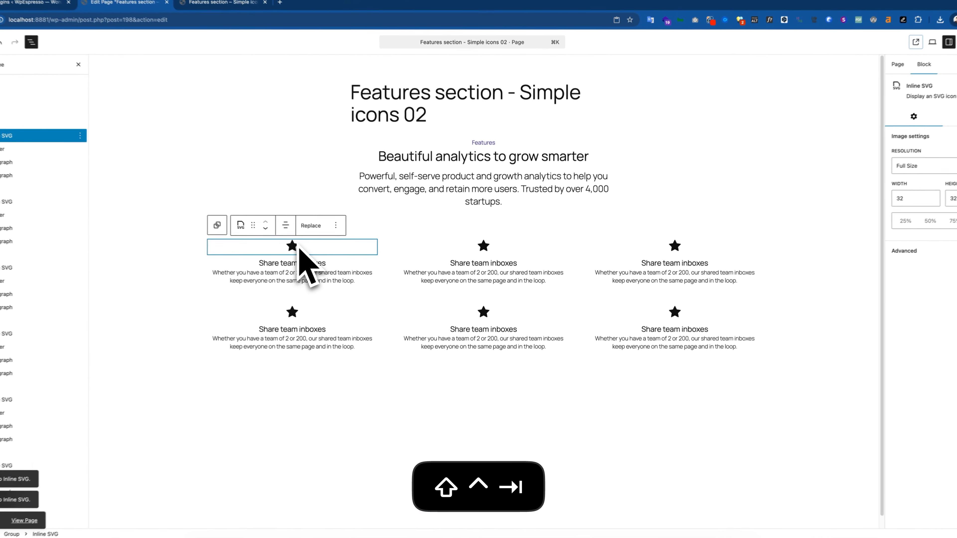
click(486, 249)
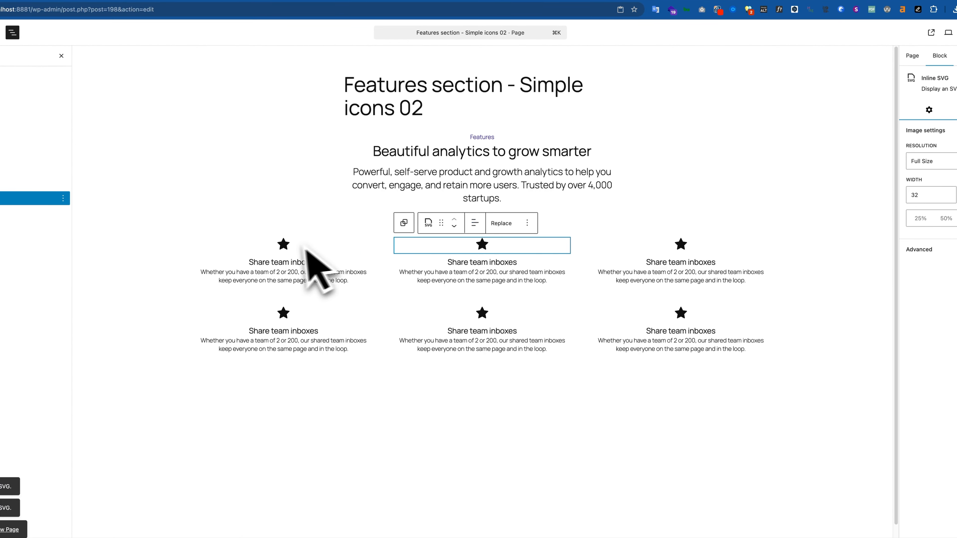
click(290, 252)
key(super+c)
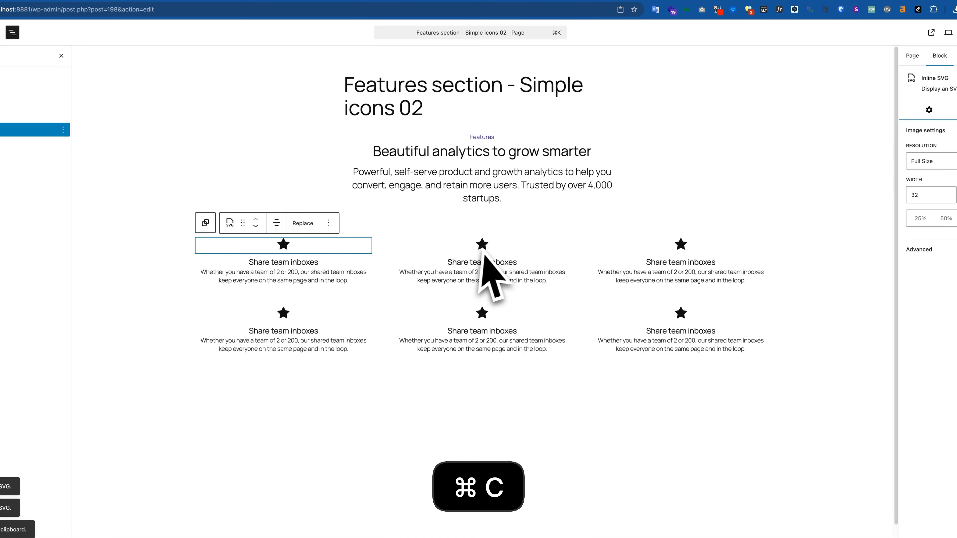
click(483, 248)
click(502, 223)
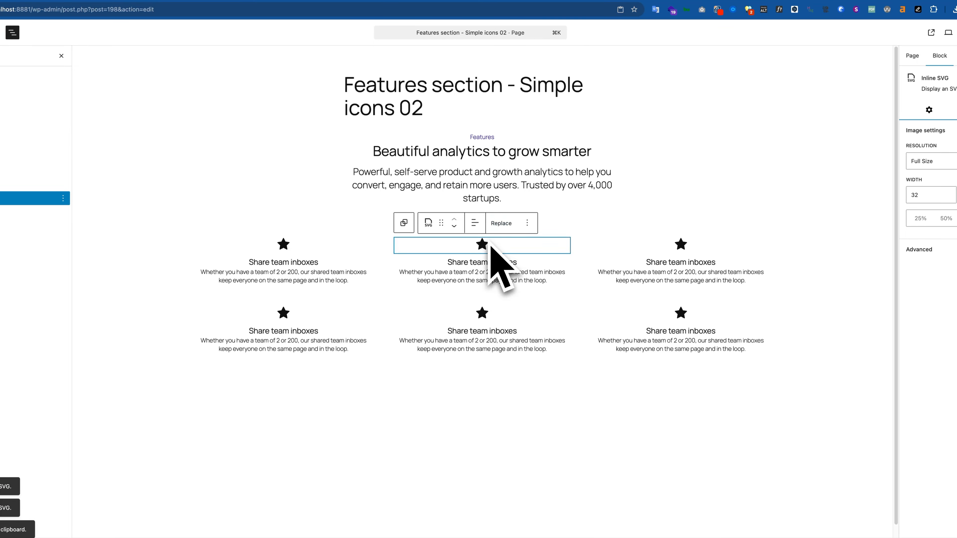
click(474, 223)
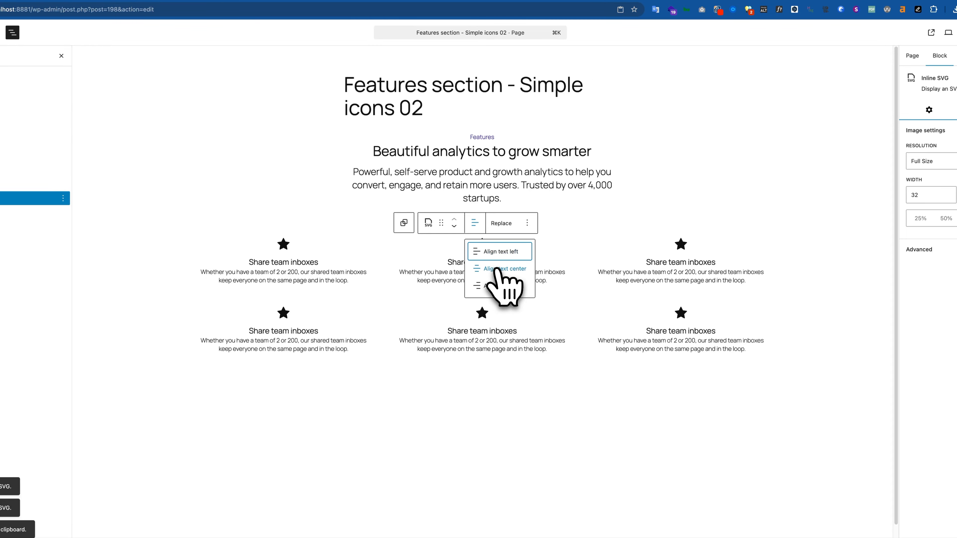
Center-align the star icons in the third, fourth, fifth and sixth feature cards
click(684, 248)
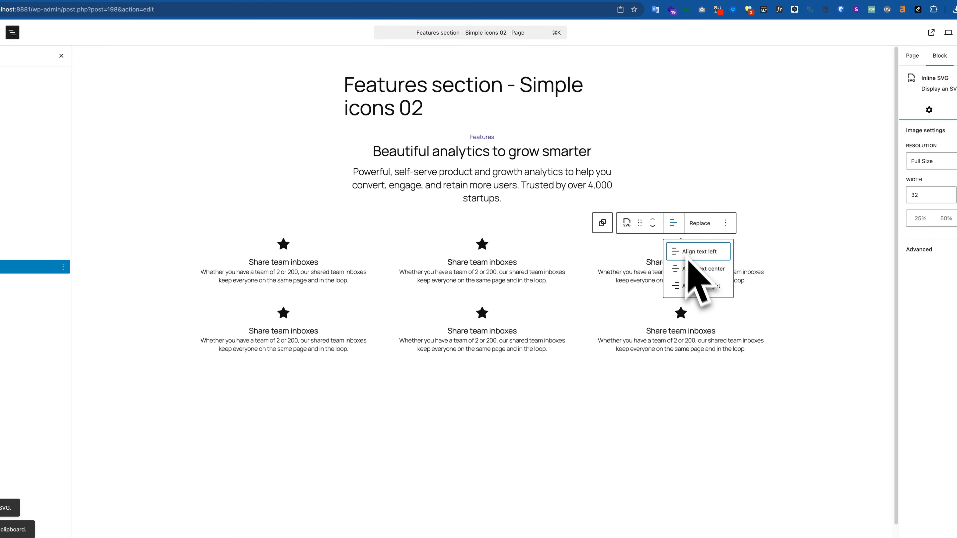
click(287, 315)
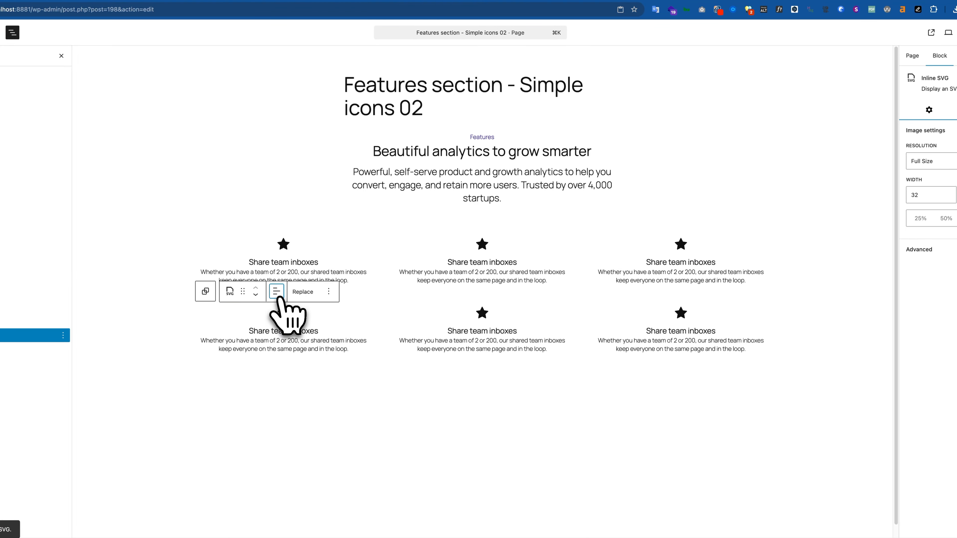
click(484, 314)
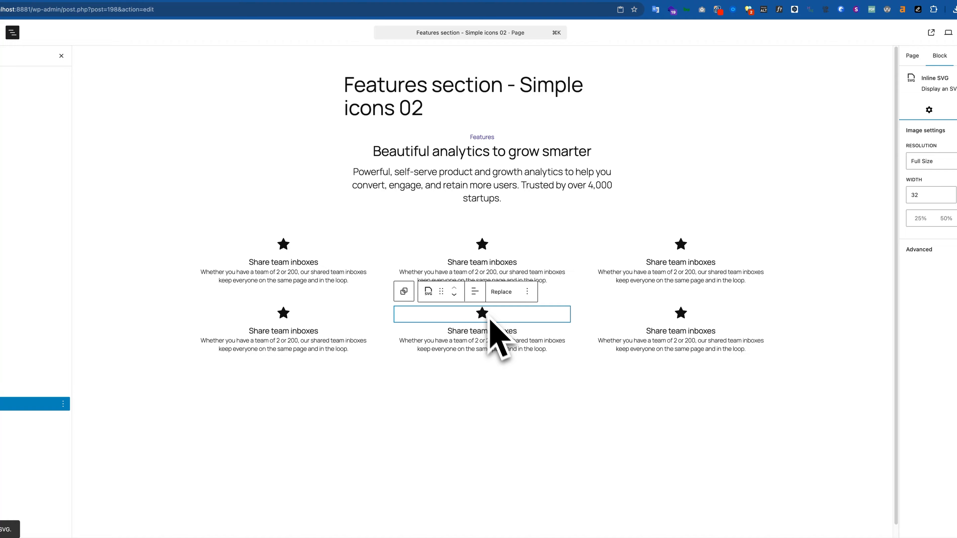
click(474, 292)
click(676, 312)
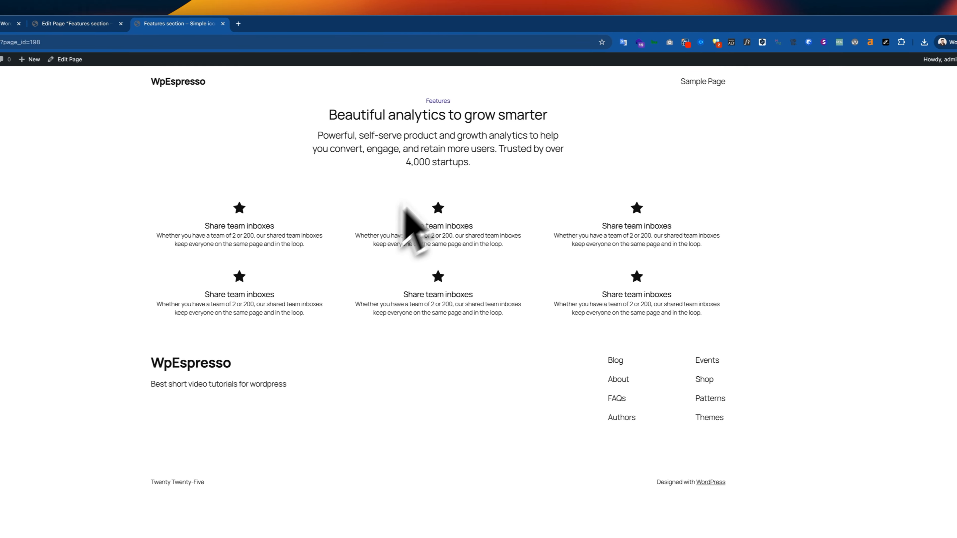
Open the browser's context options on the blank area beside the published page's feature cards
right_click(749, 183)
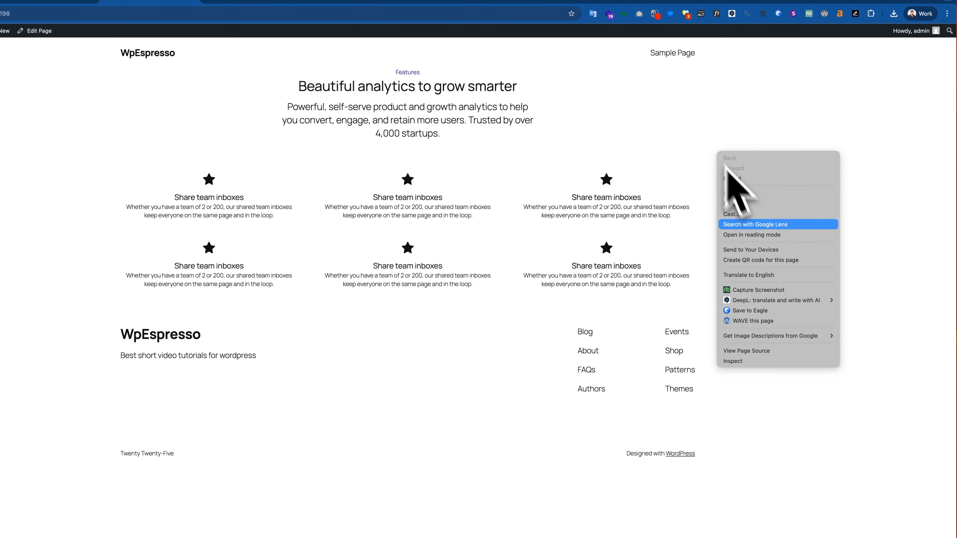